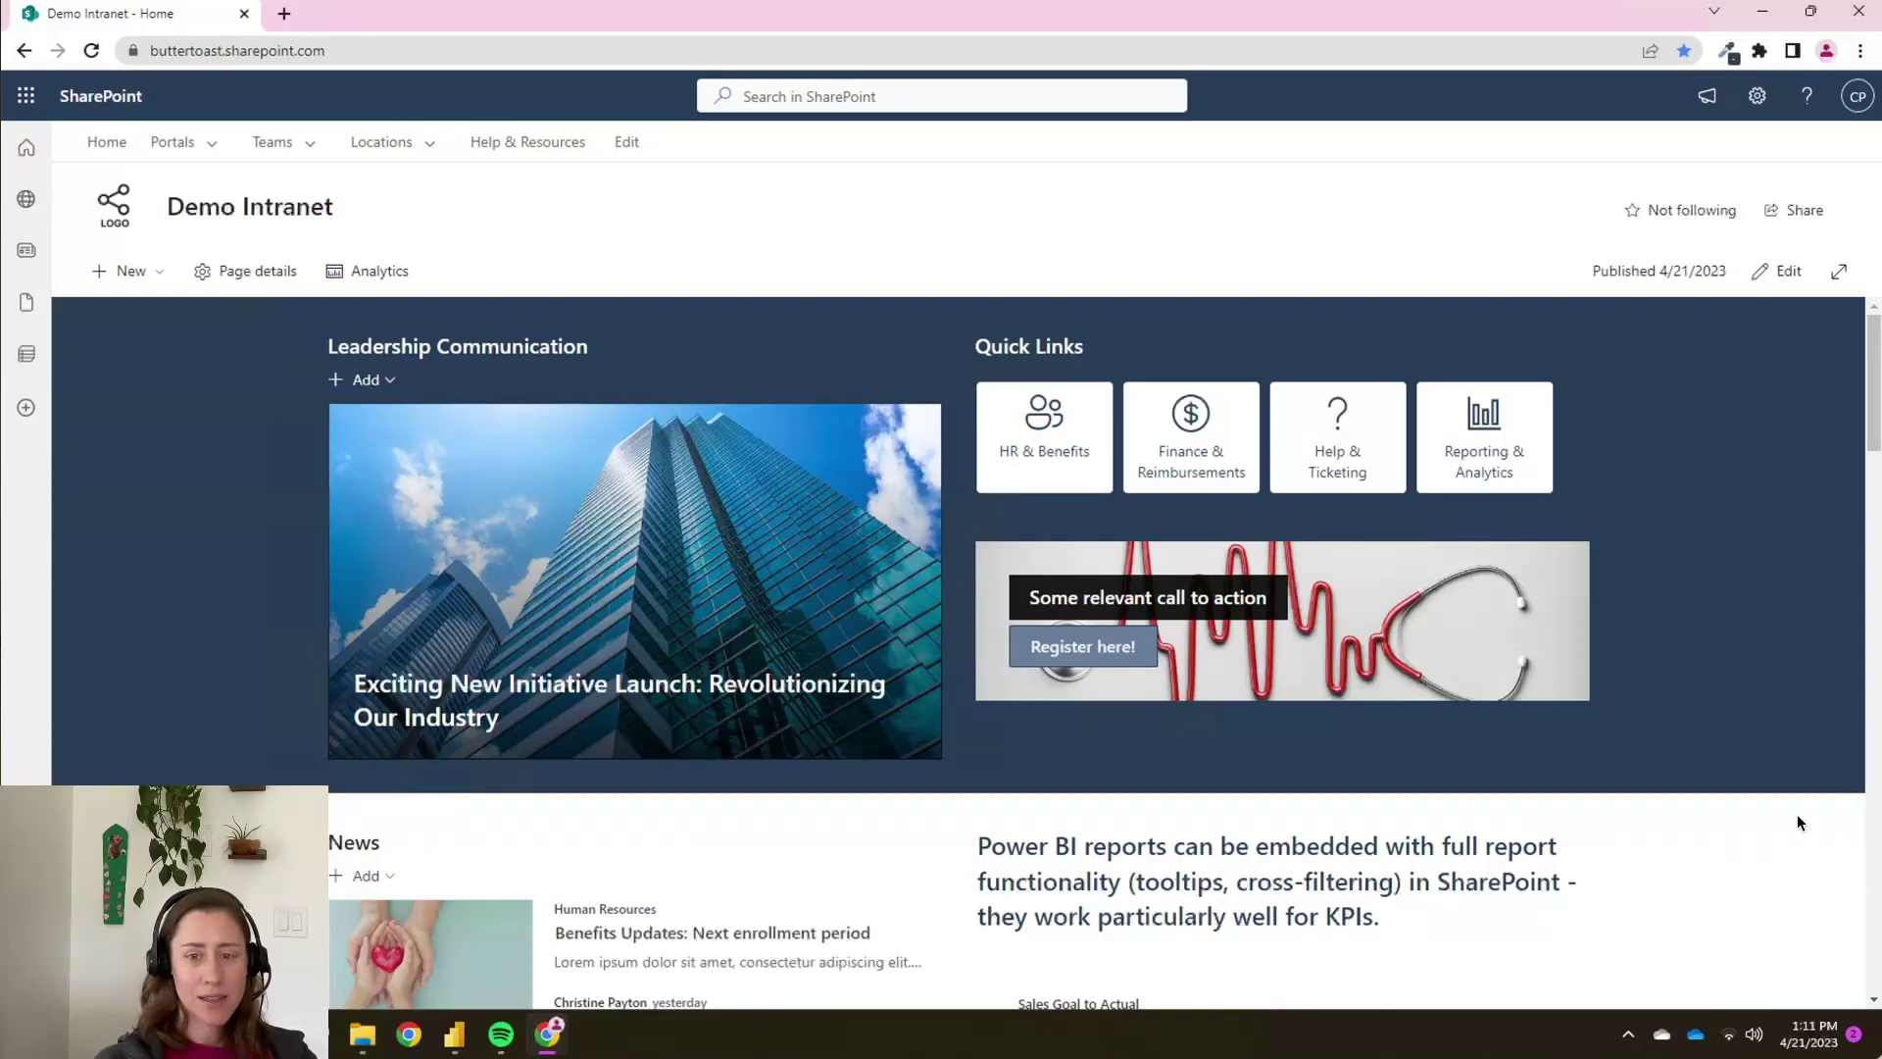
- Switch to the Power BI Desktop report and select the goal-to-actual chart
scroll(1798, 816, down, 5)
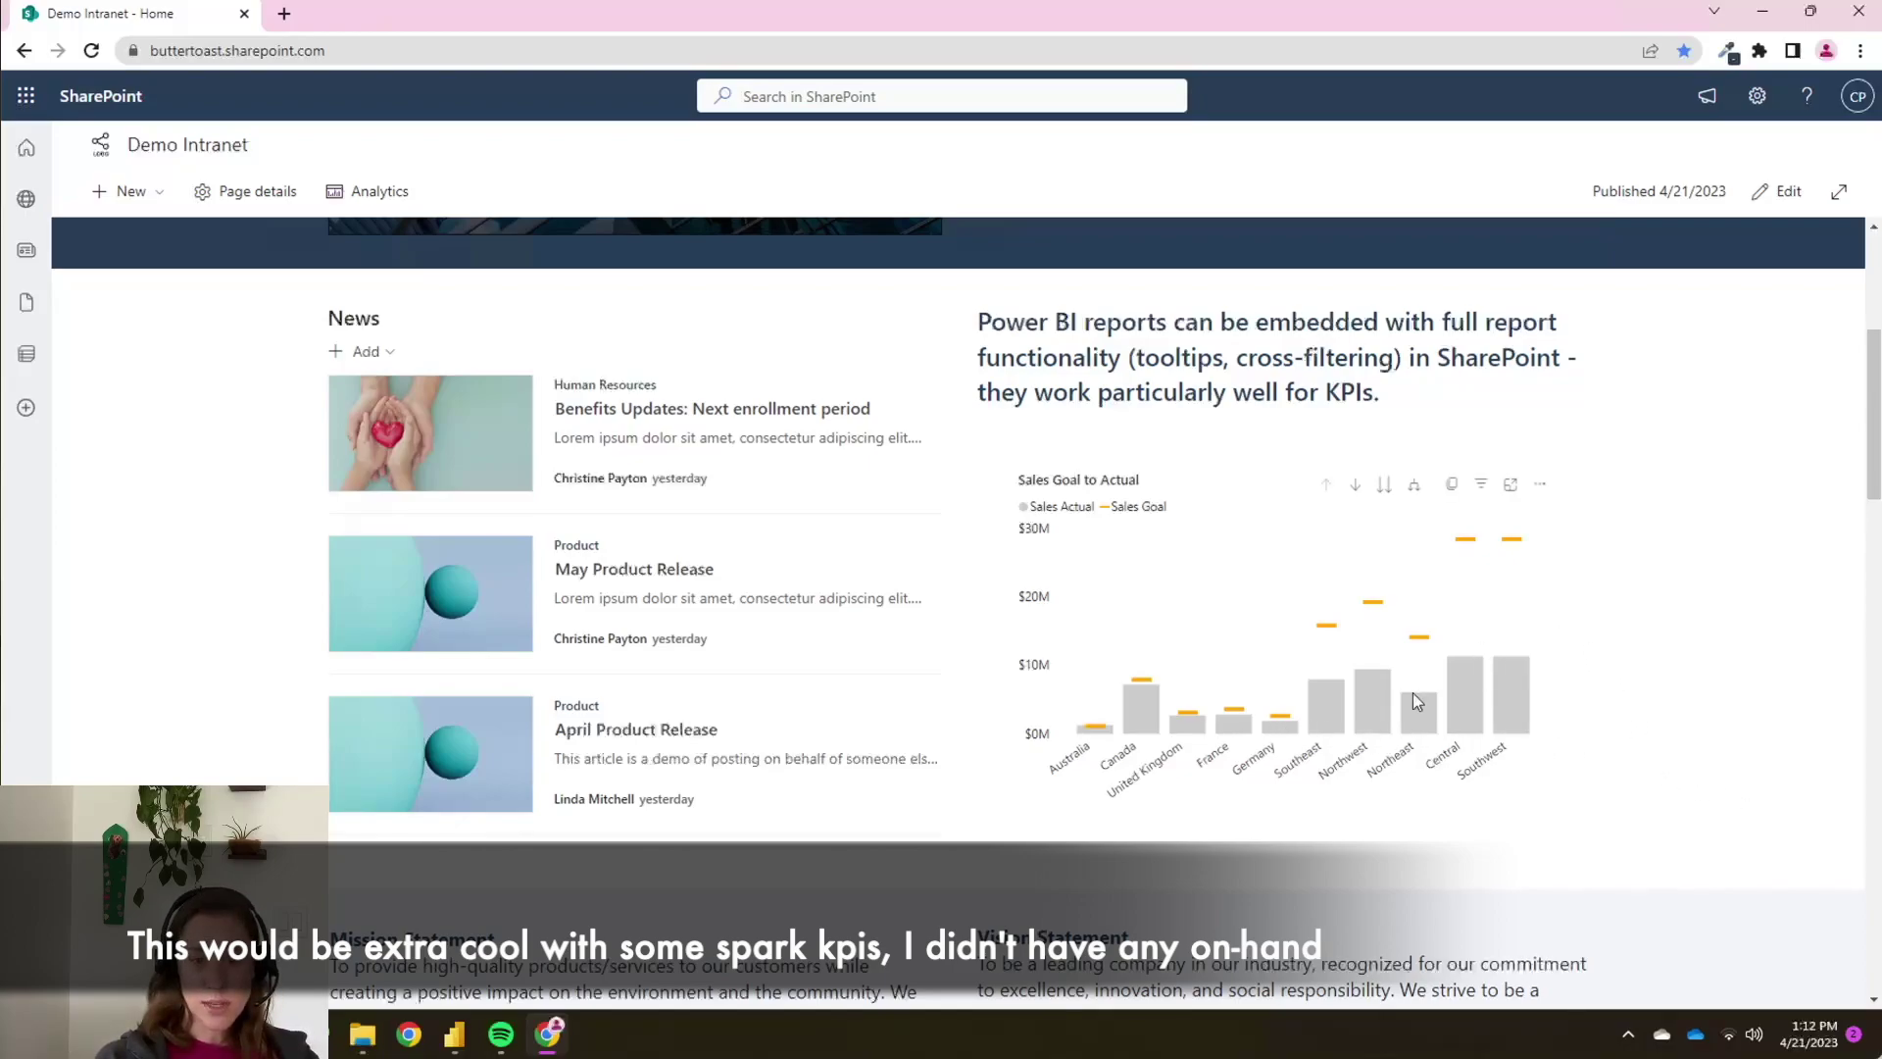
mouse_move(1427, 727)
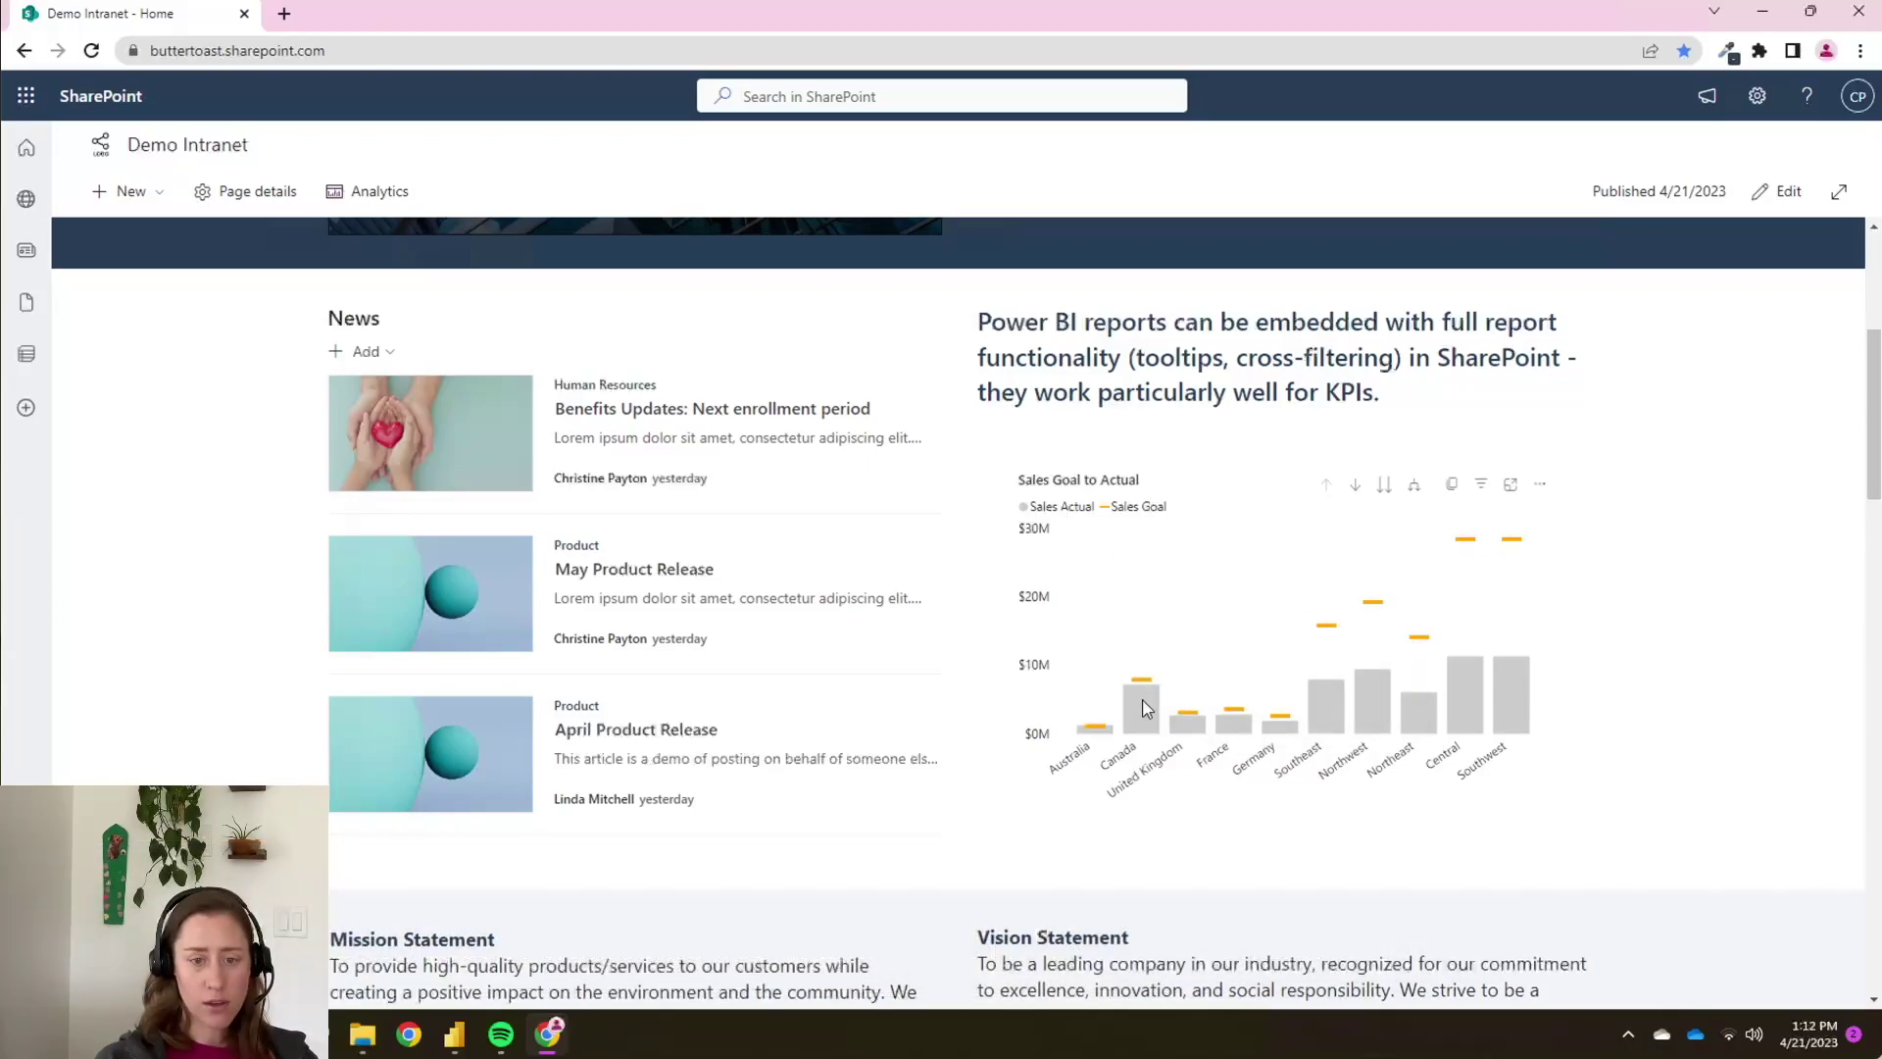
mouse_move(1145, 709)
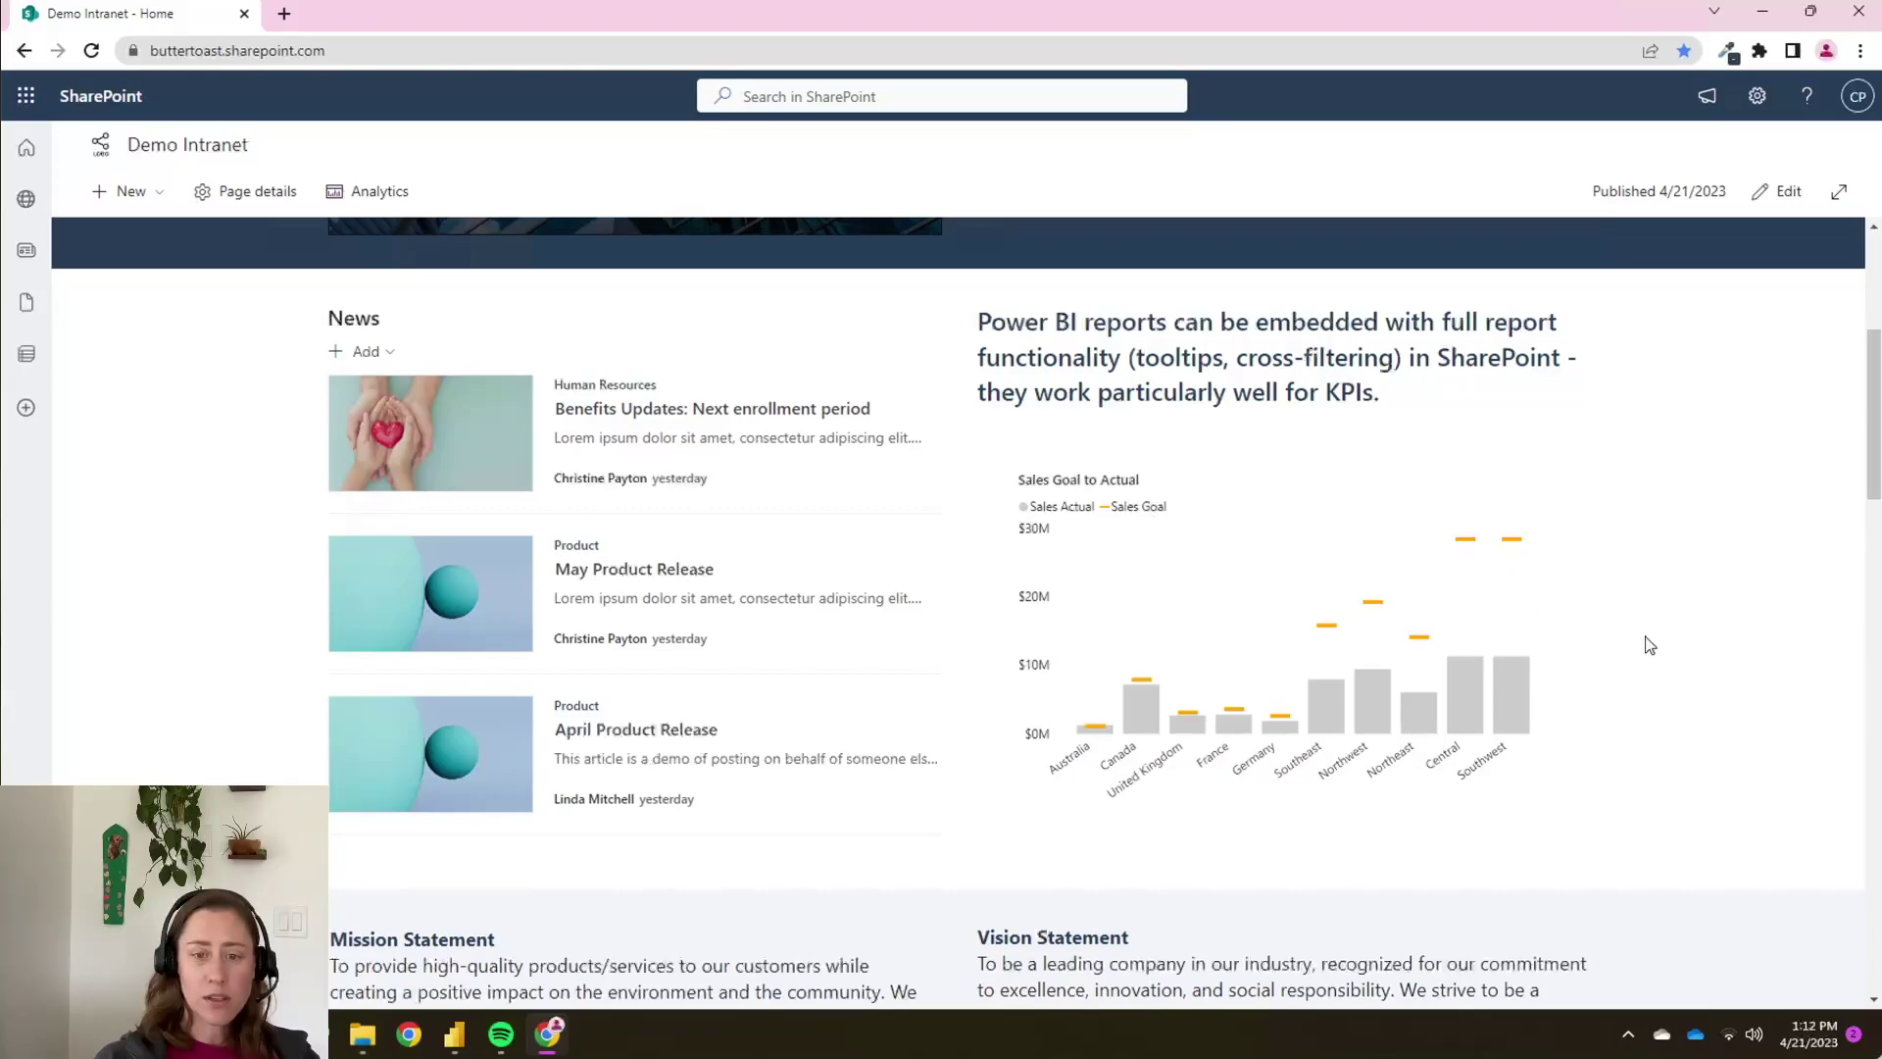
scroll(1647, 644, down, 1)
scroll(1650, 645, up, 2)
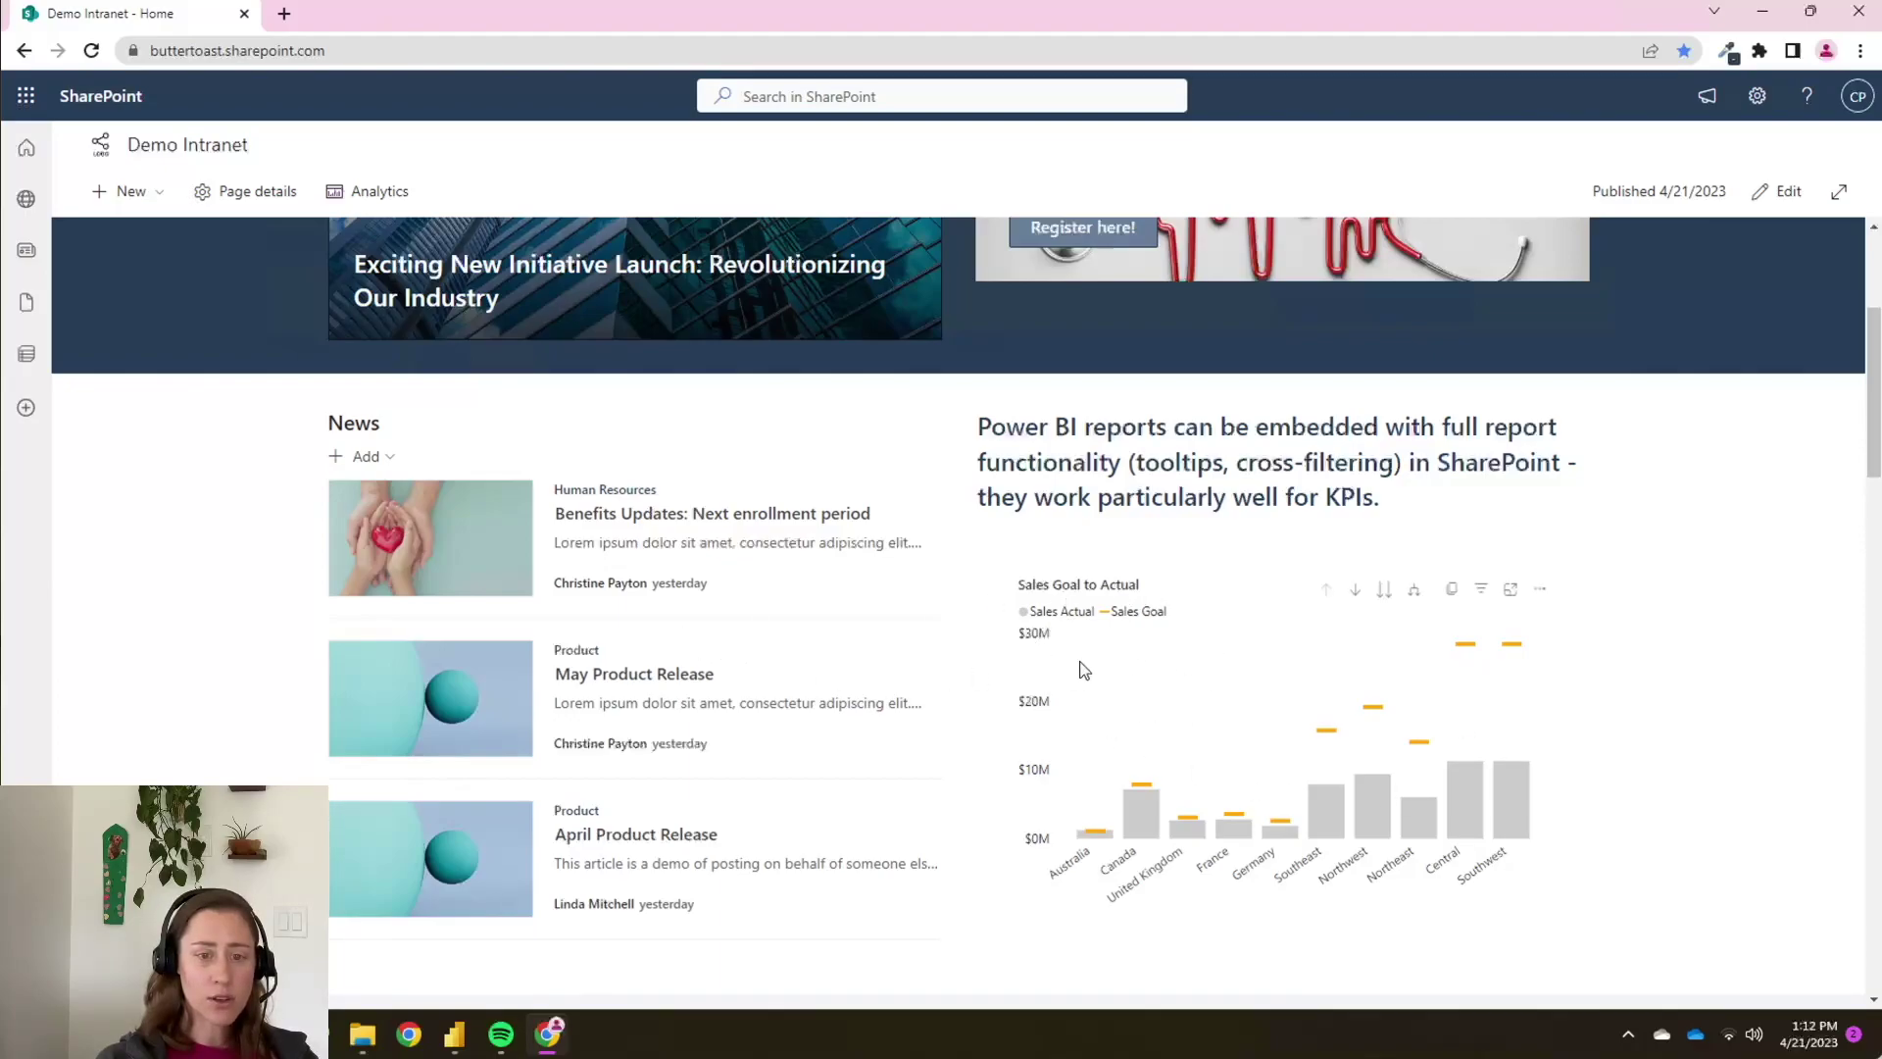
click(456, 1035)
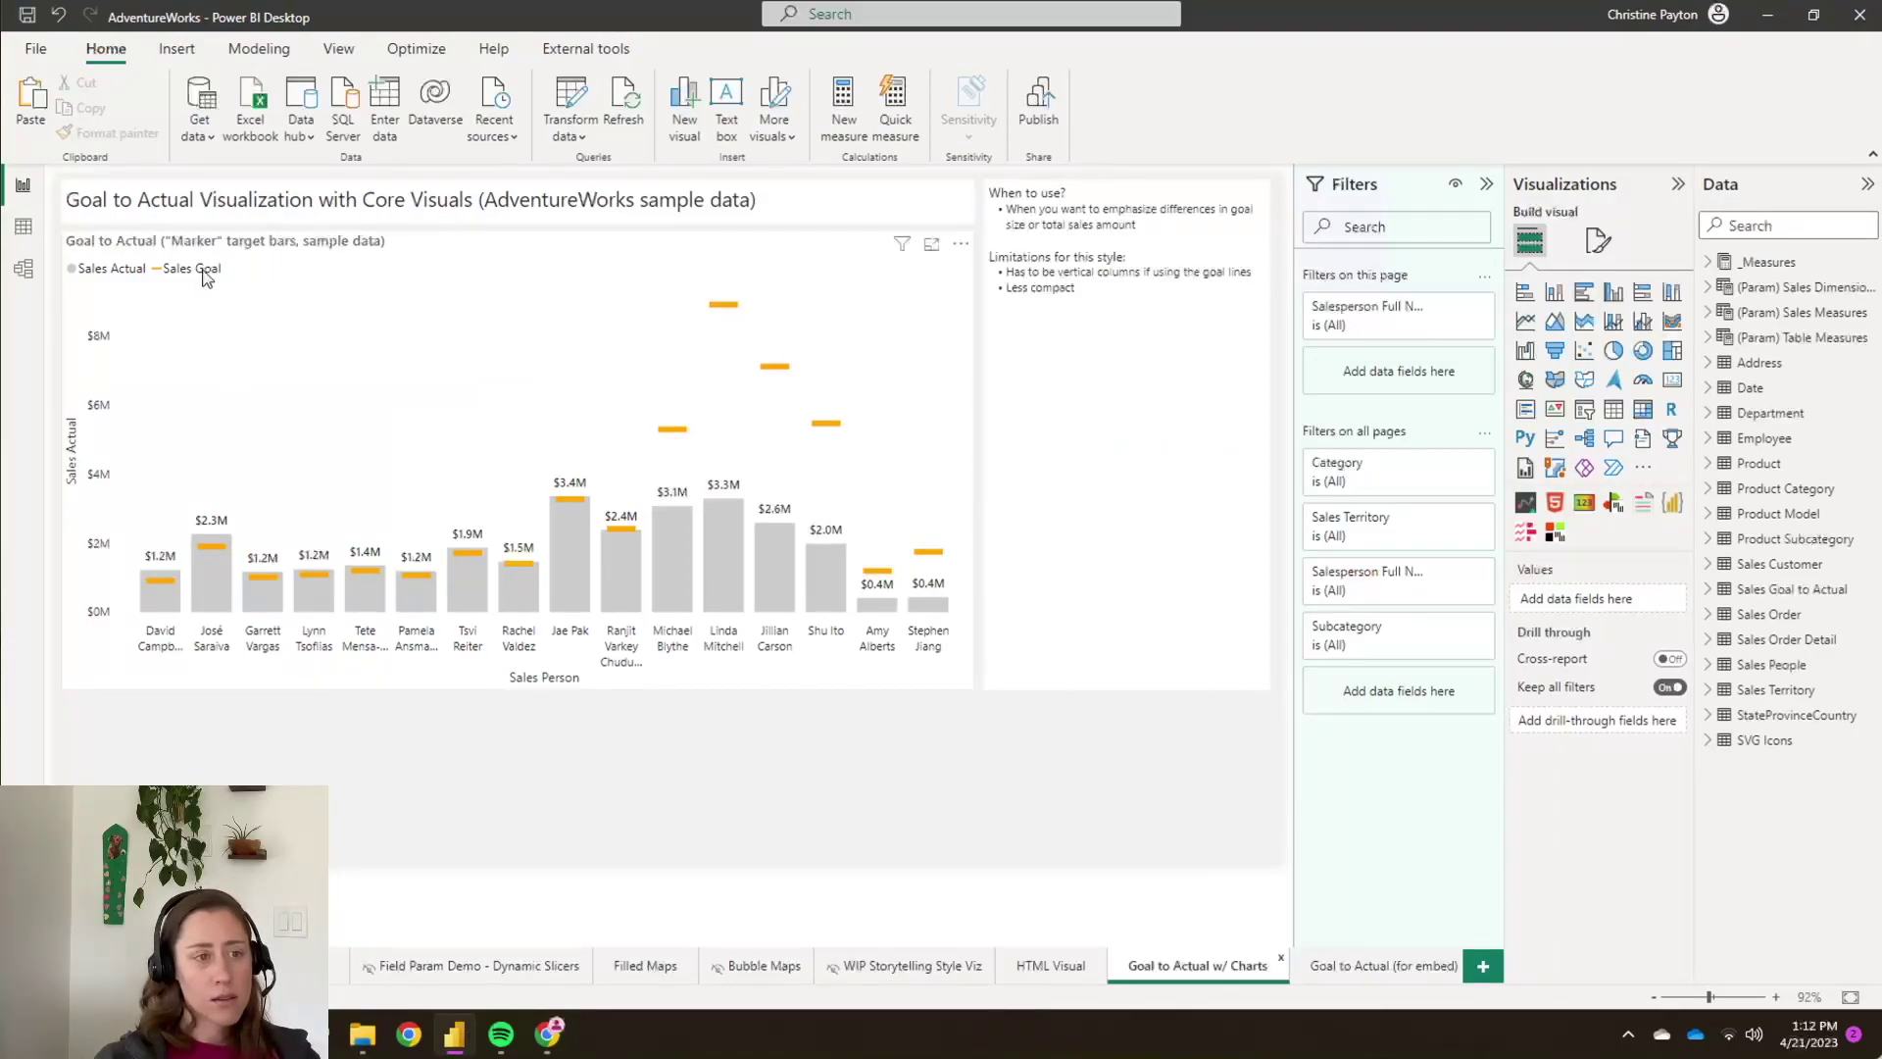
click(284, 251)
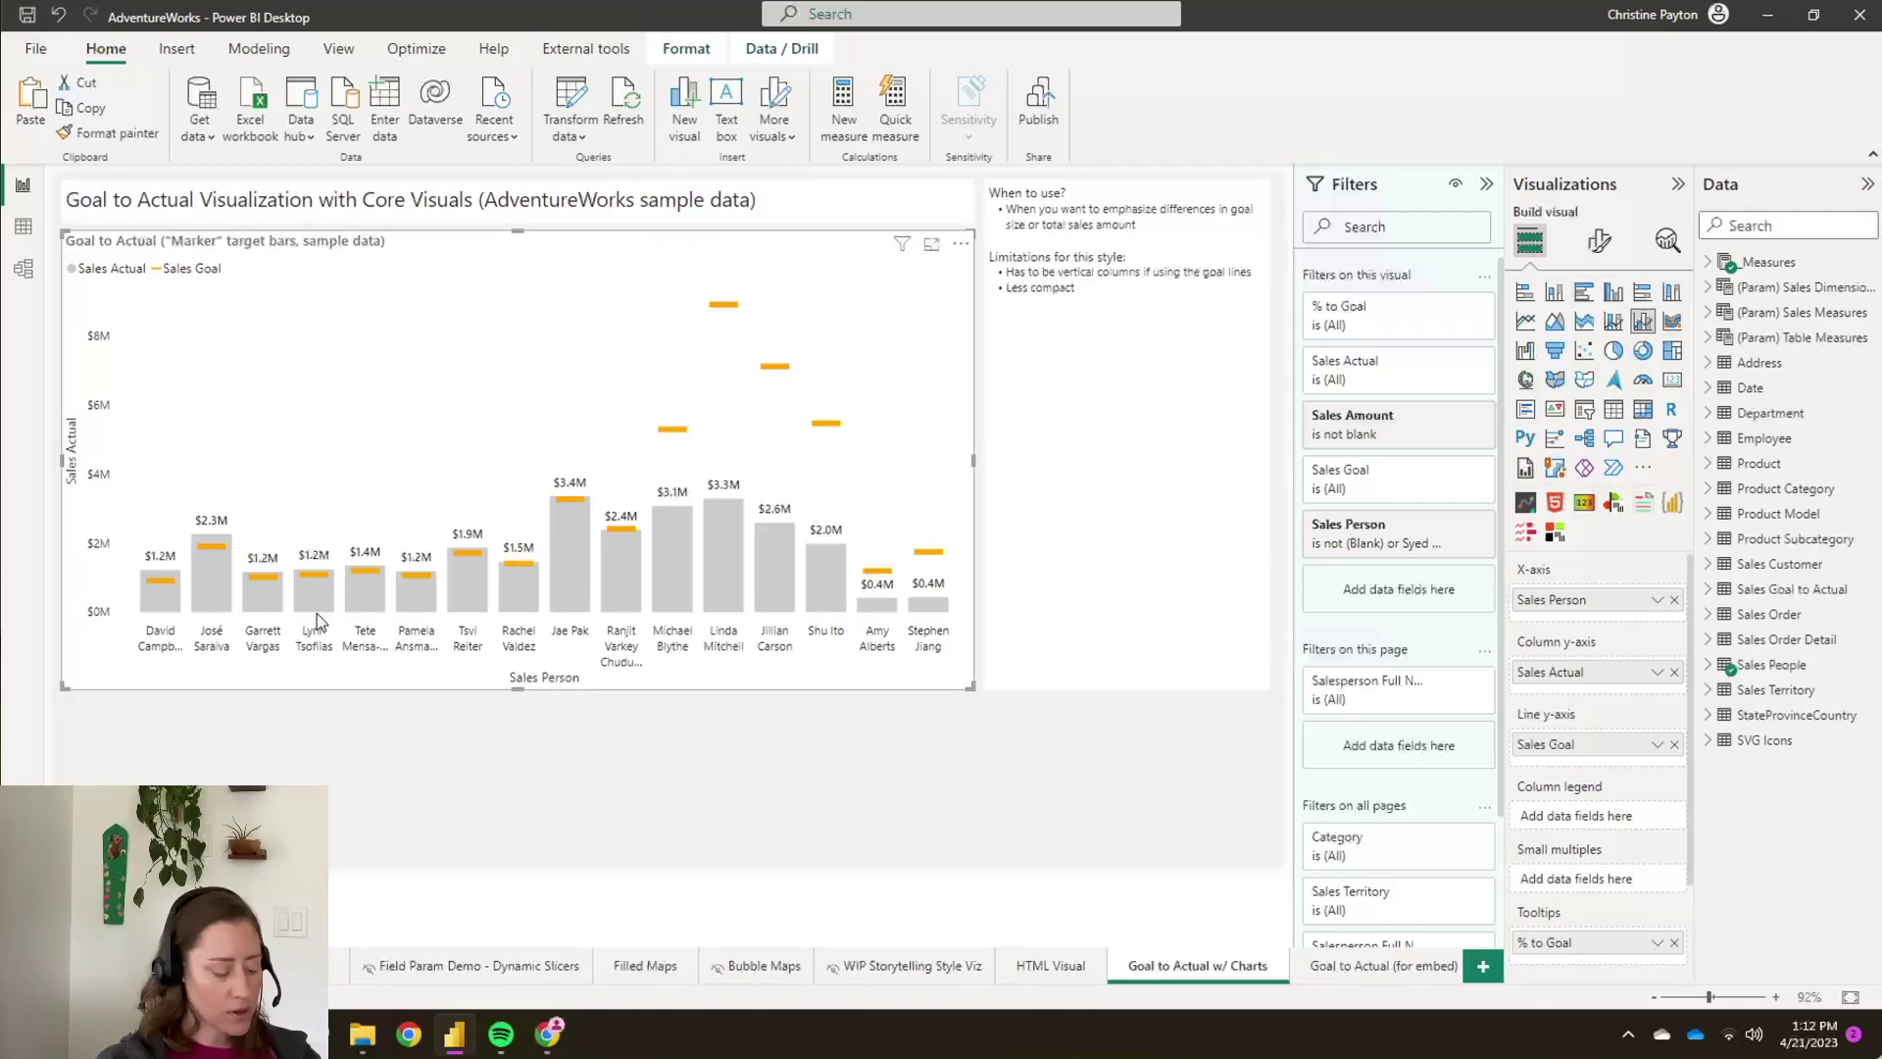
mouse_move(313, 616)
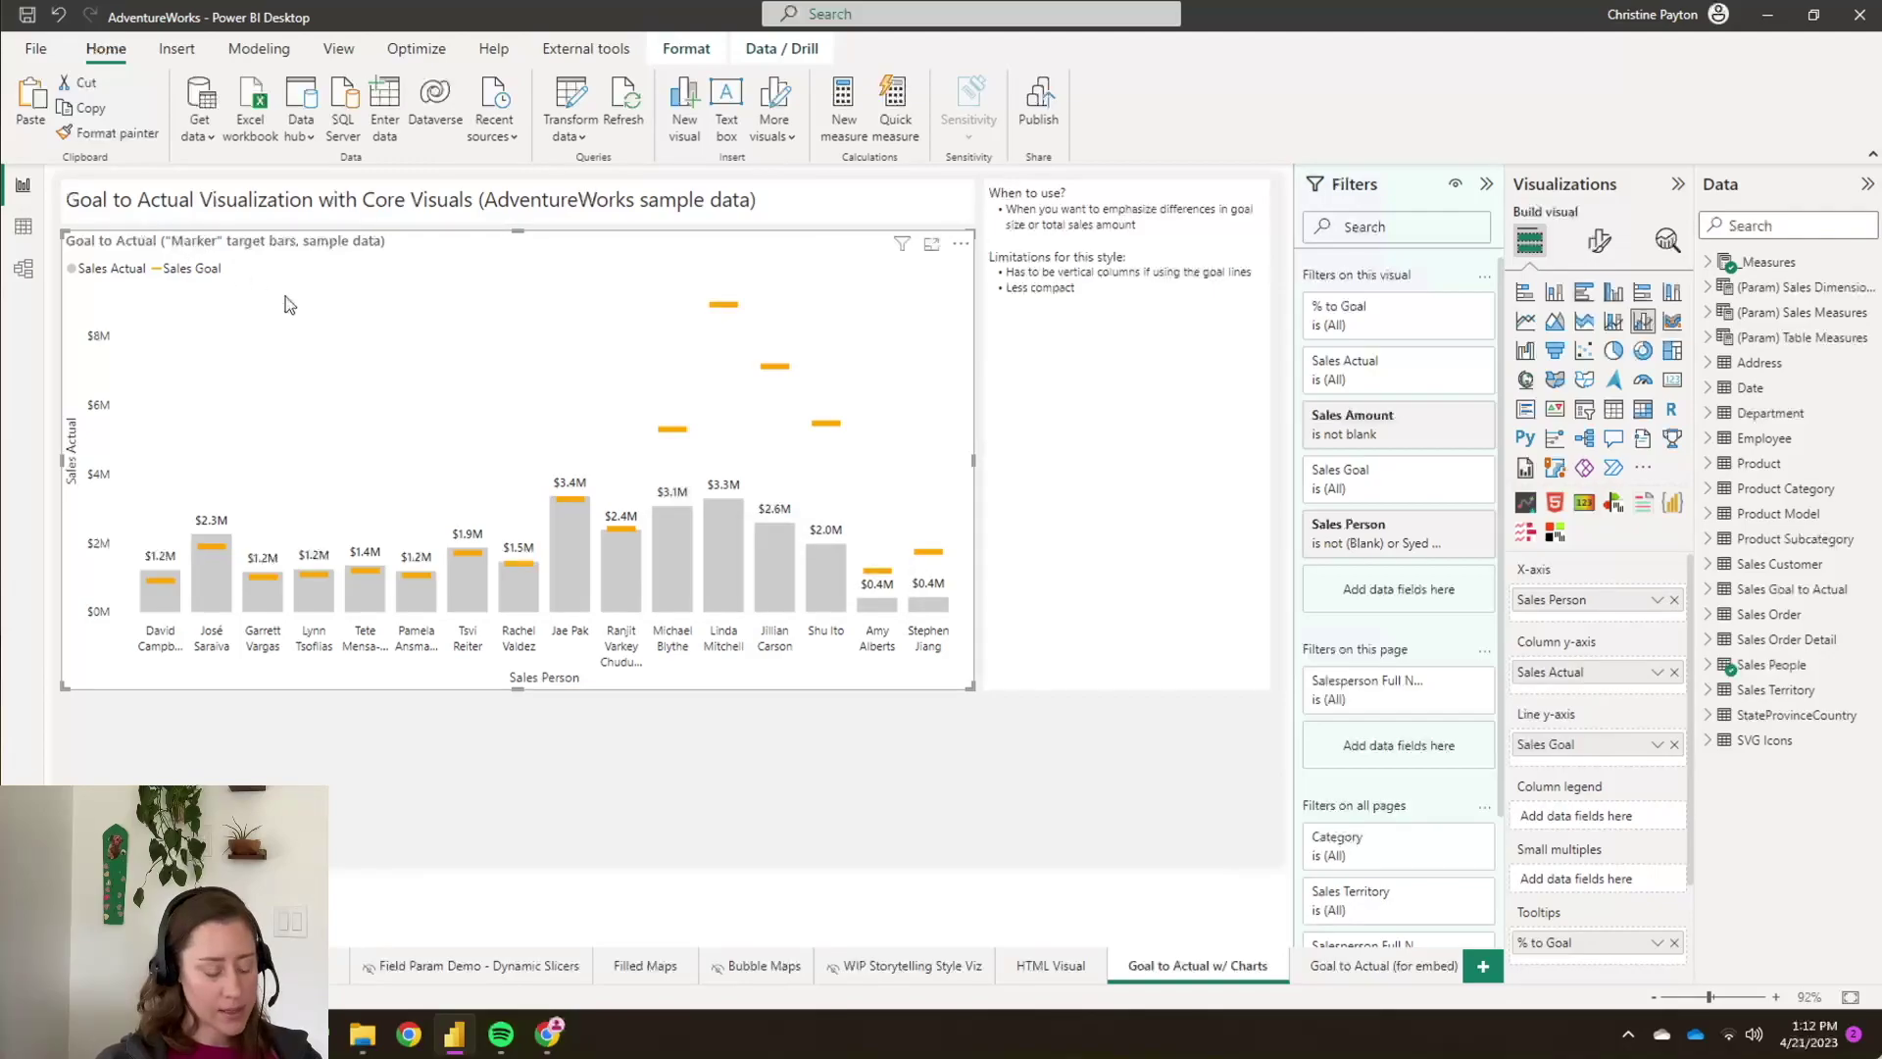
- On the Goal to Actual (for embed) page, drag the chart's corner to shrink it into the top-left
click(1377, 967)
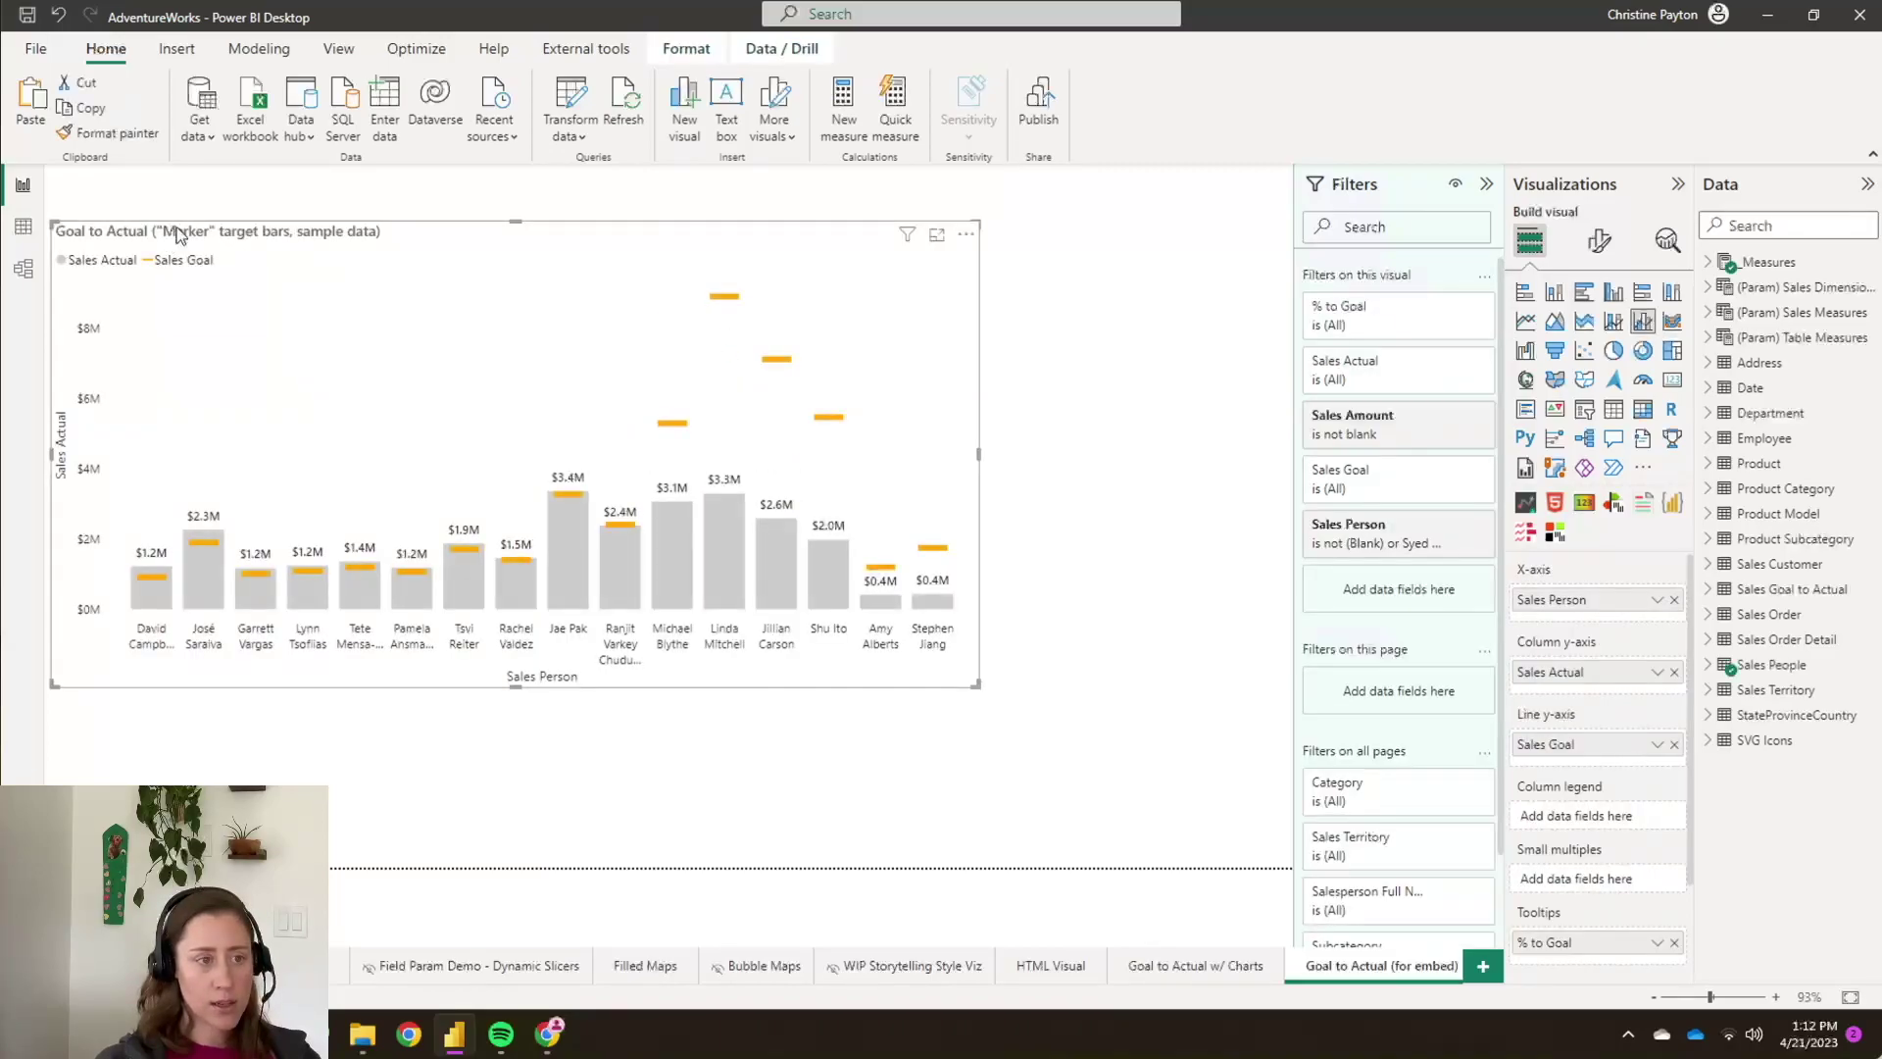
click(186, 218)
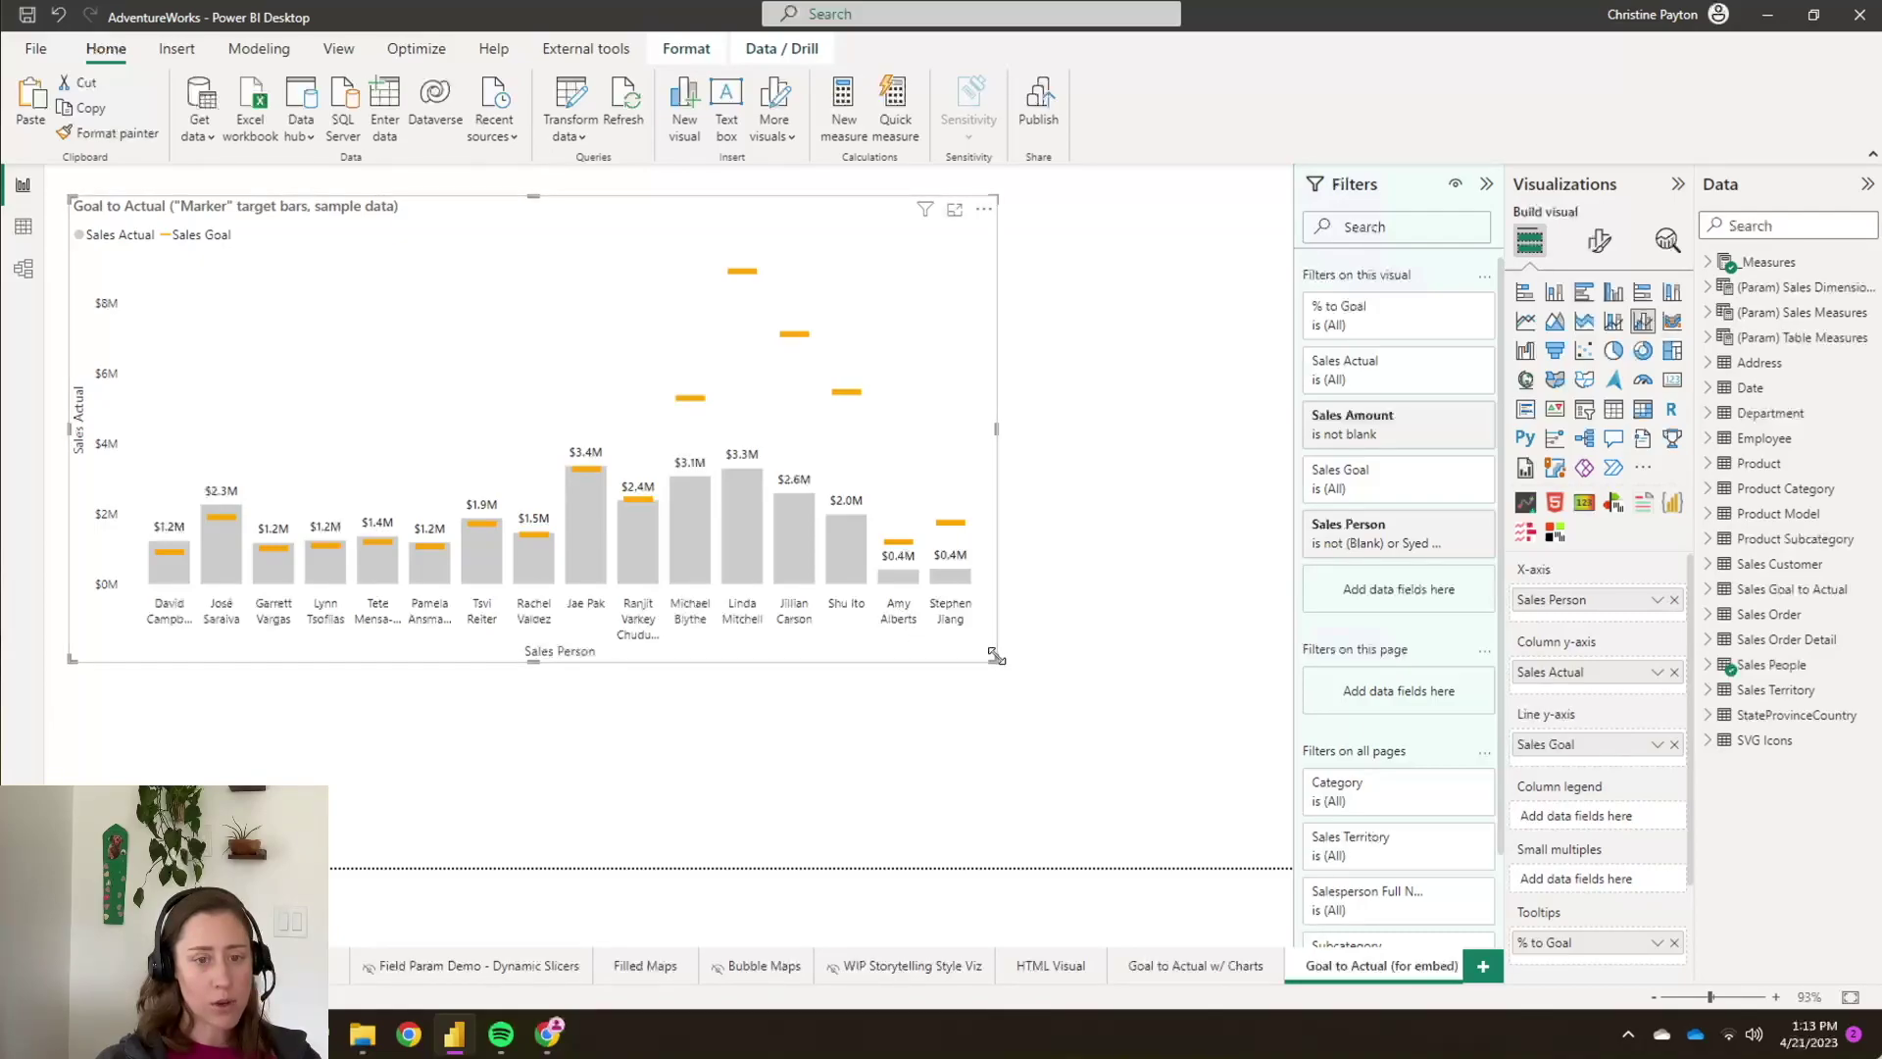
drag(996, 657, 1047, 704)
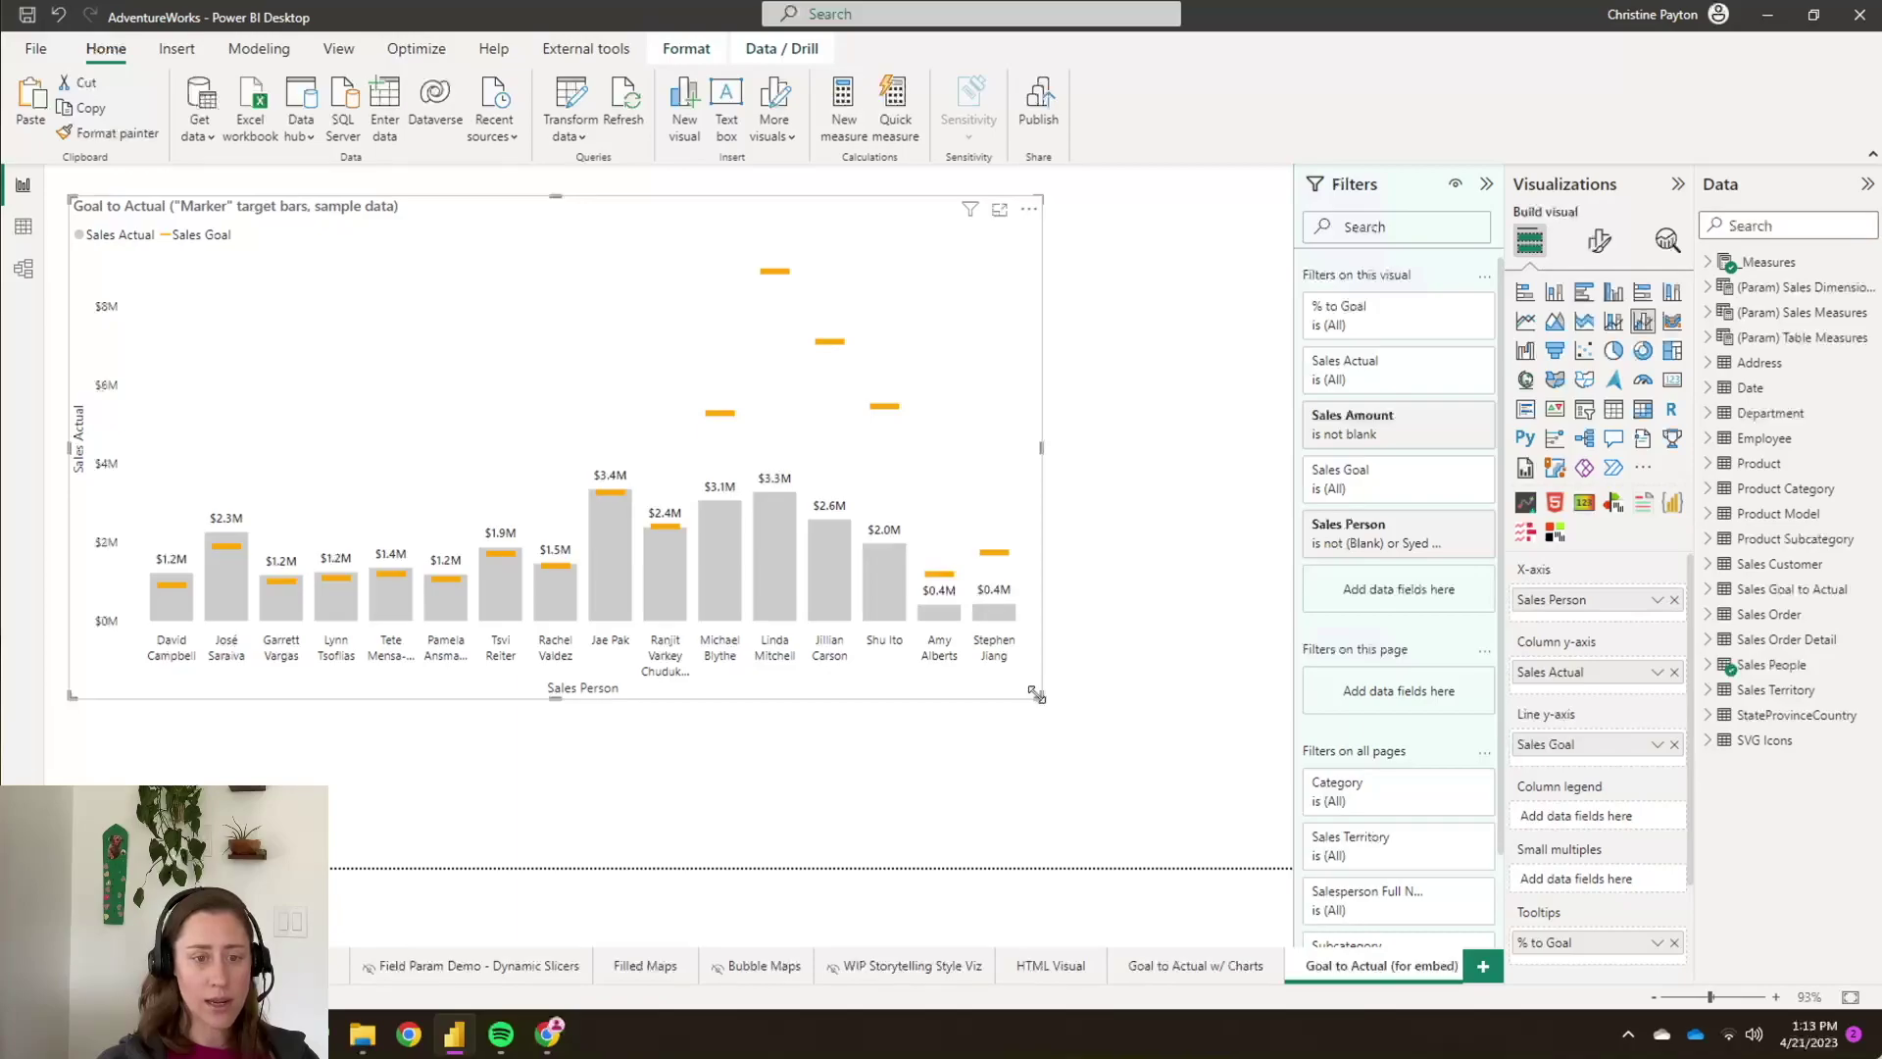
drag(1036, 694, 613, 549)
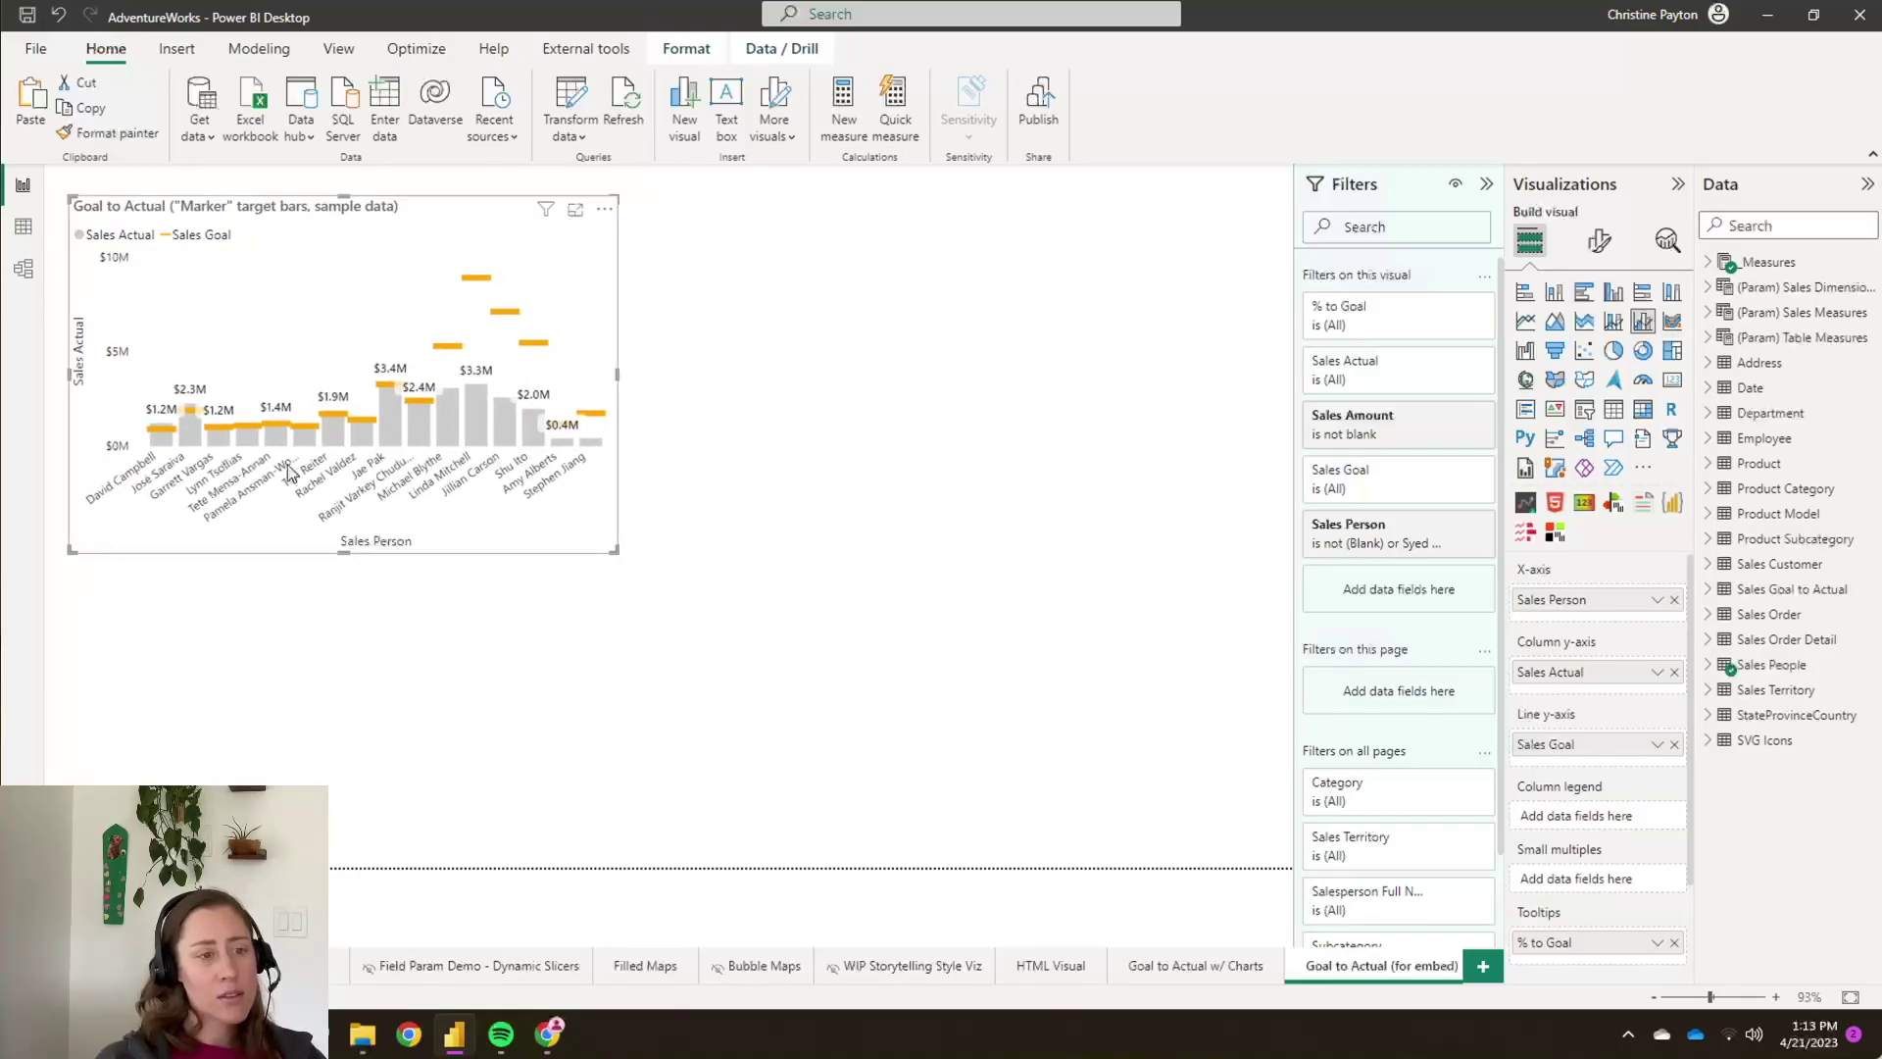
- After reviewing Markers and Y-axis settings, raise the x-axis value font size from 9 to 10
click(1601, 242)
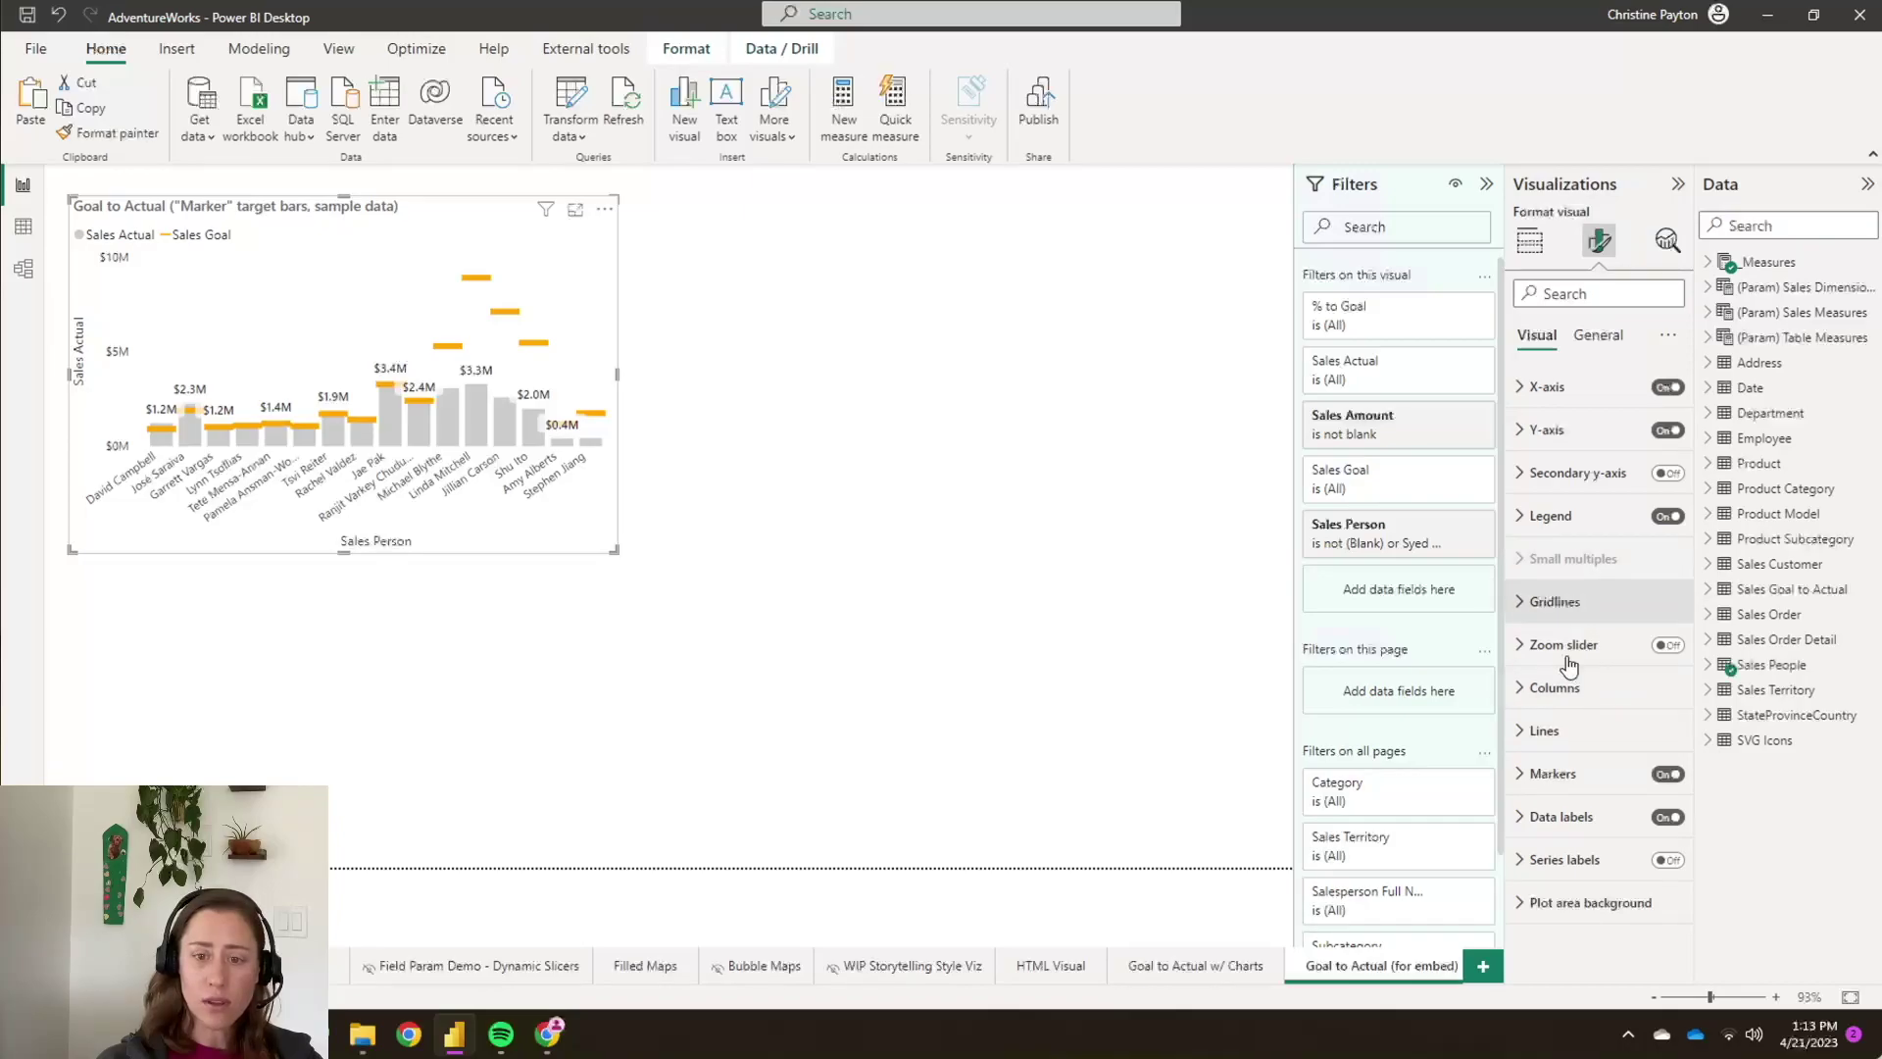
click(1571, 779)
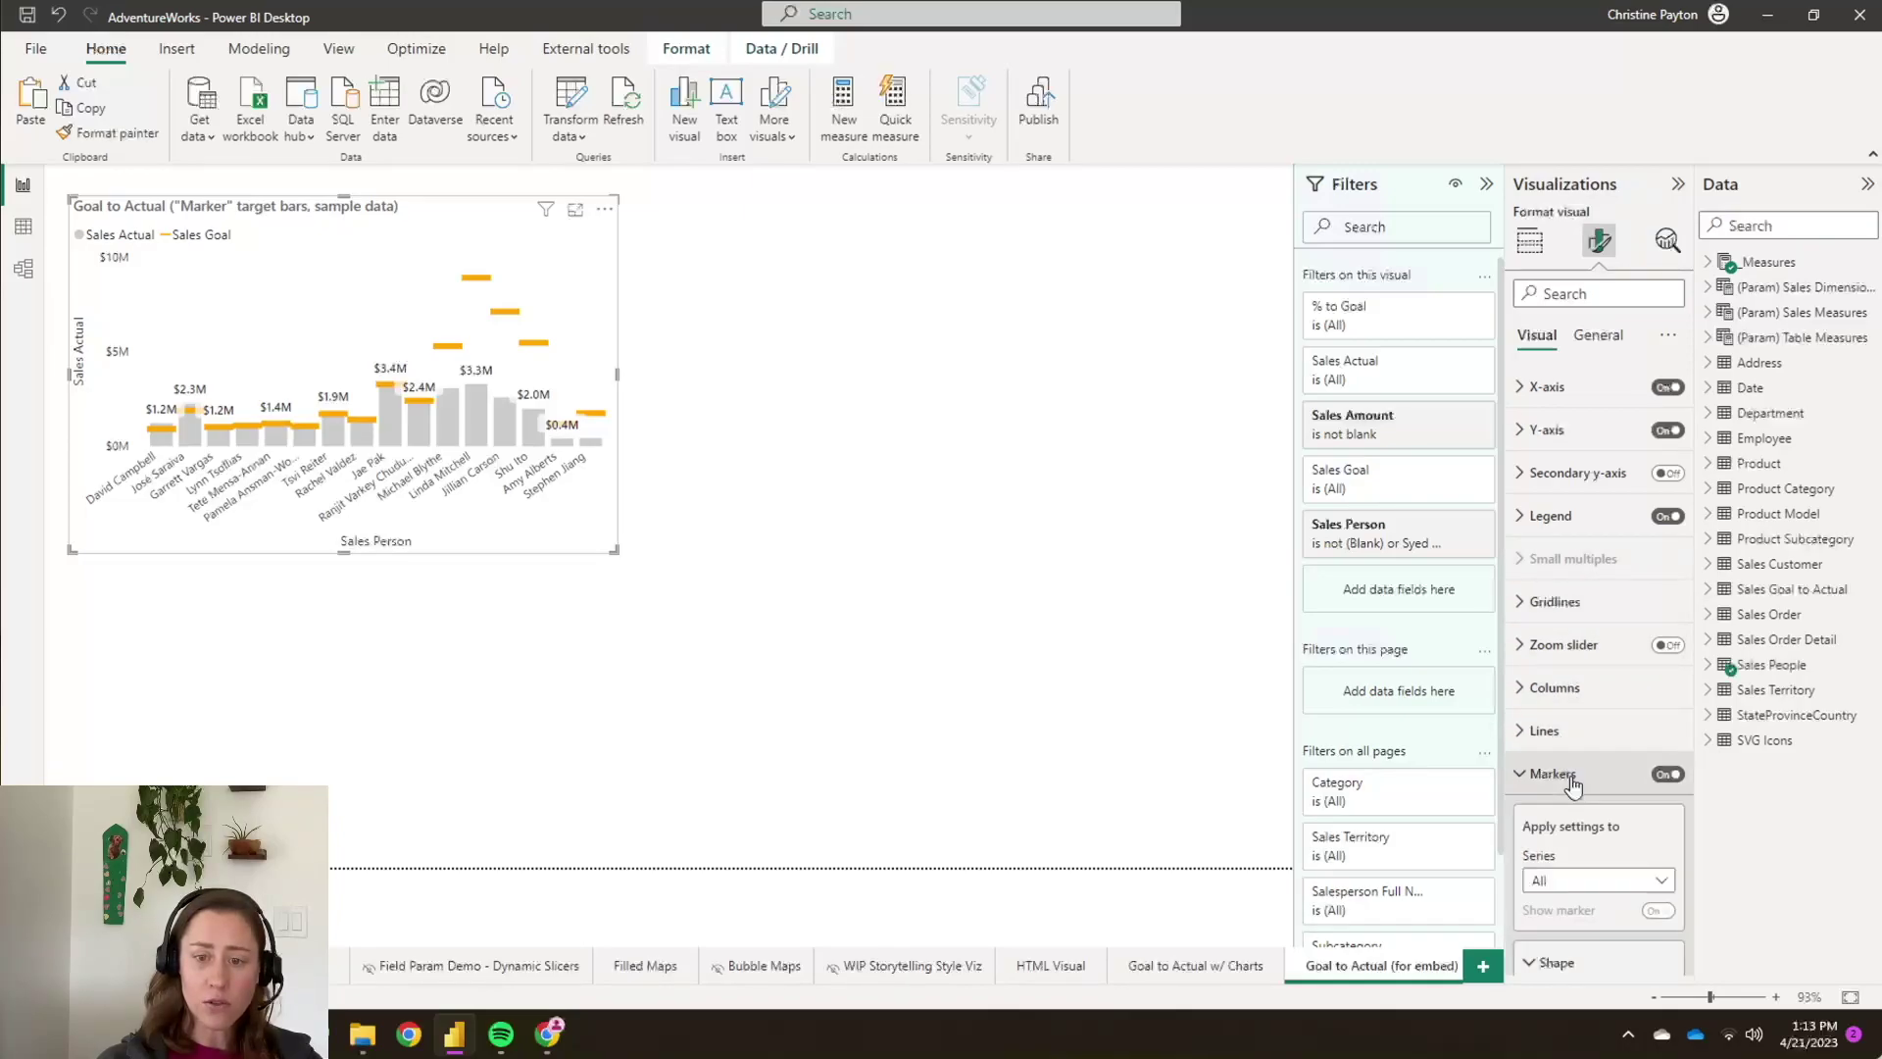
scroll(1617, 873, down, 2)
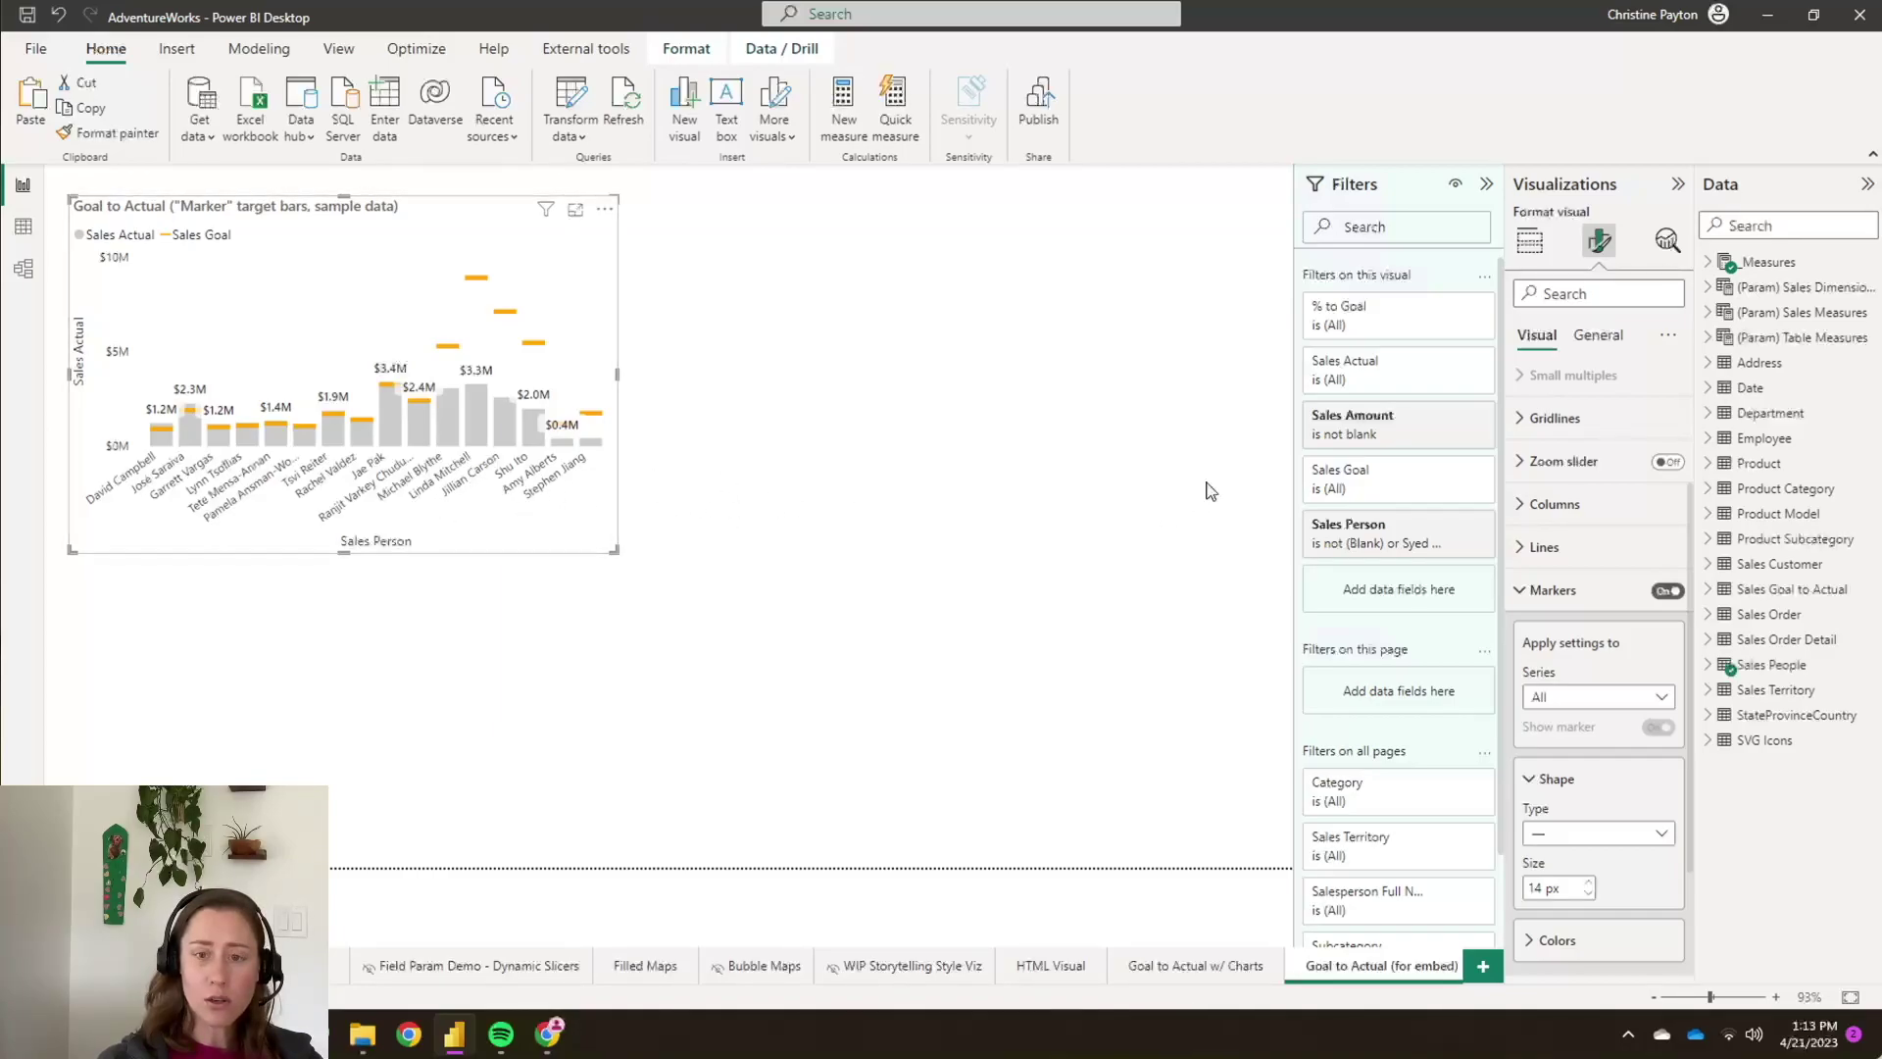
scroll(1605, 472, down, 2)
scroll(1612, 509, up, 4)
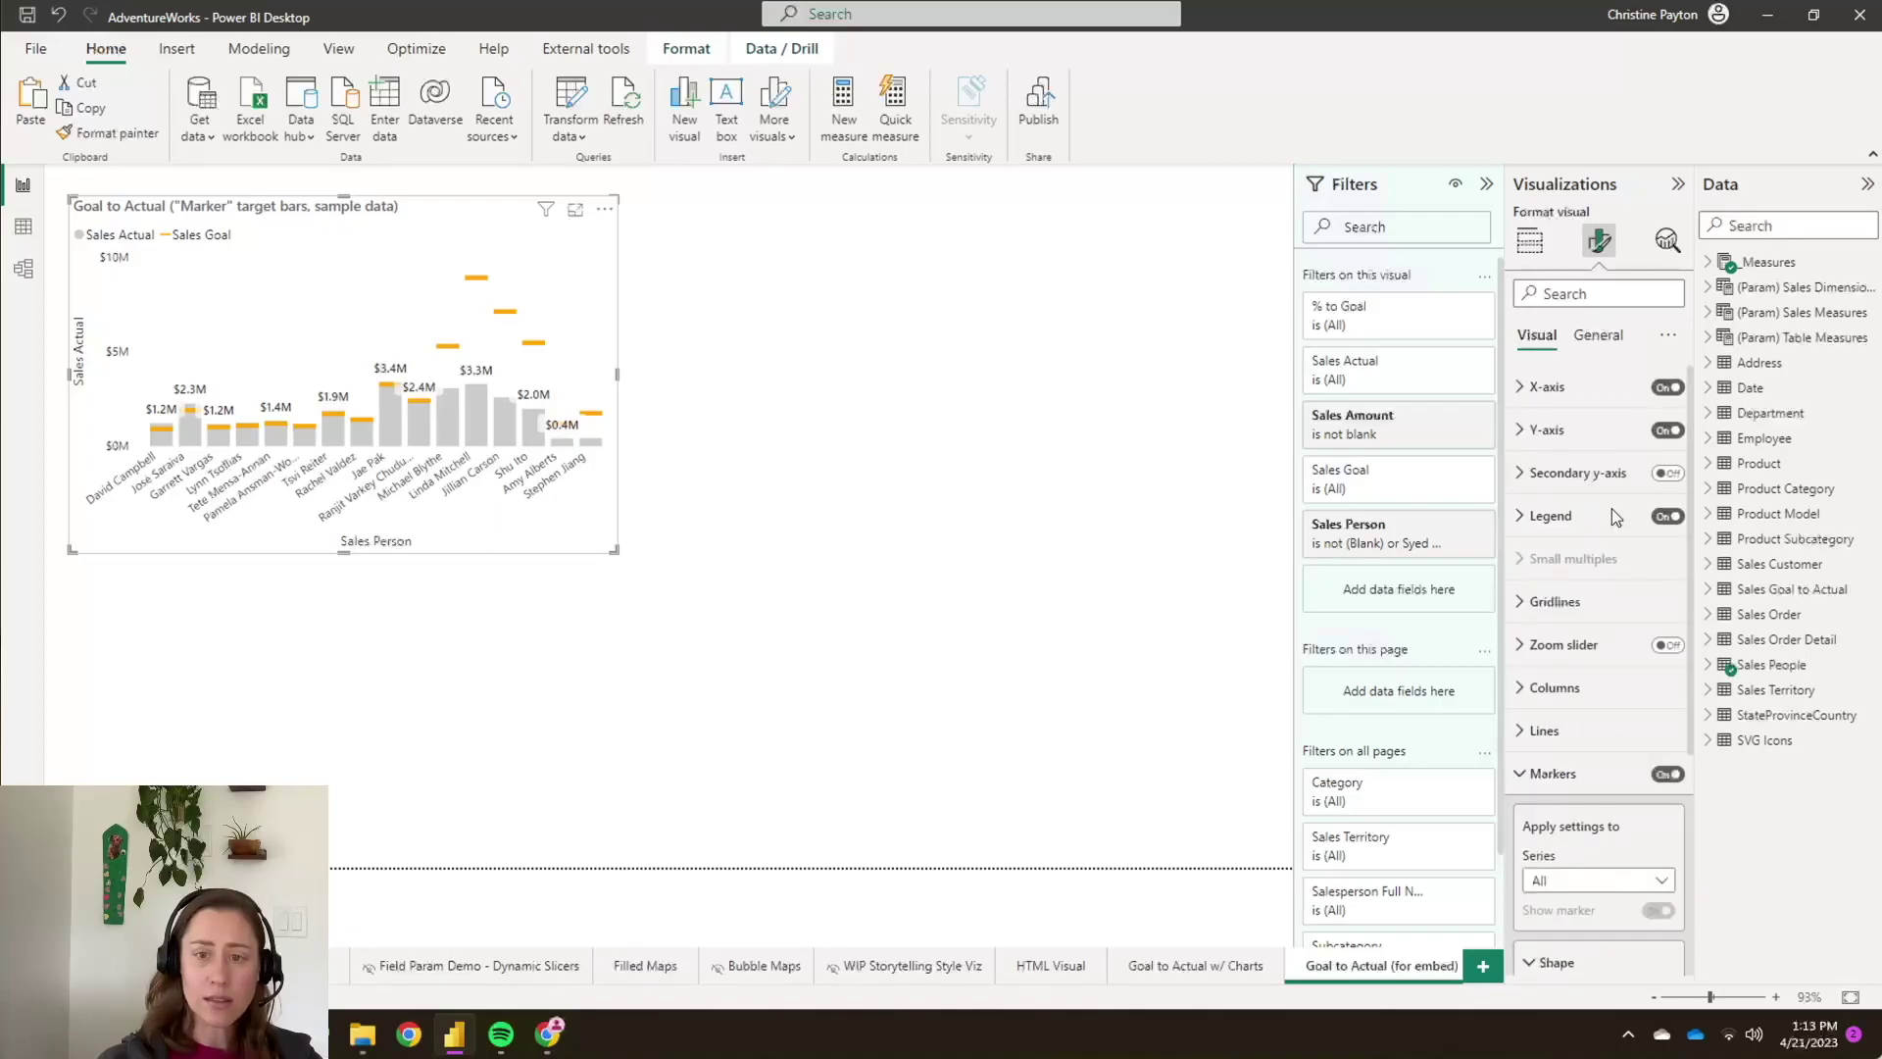
click(1569, 441)
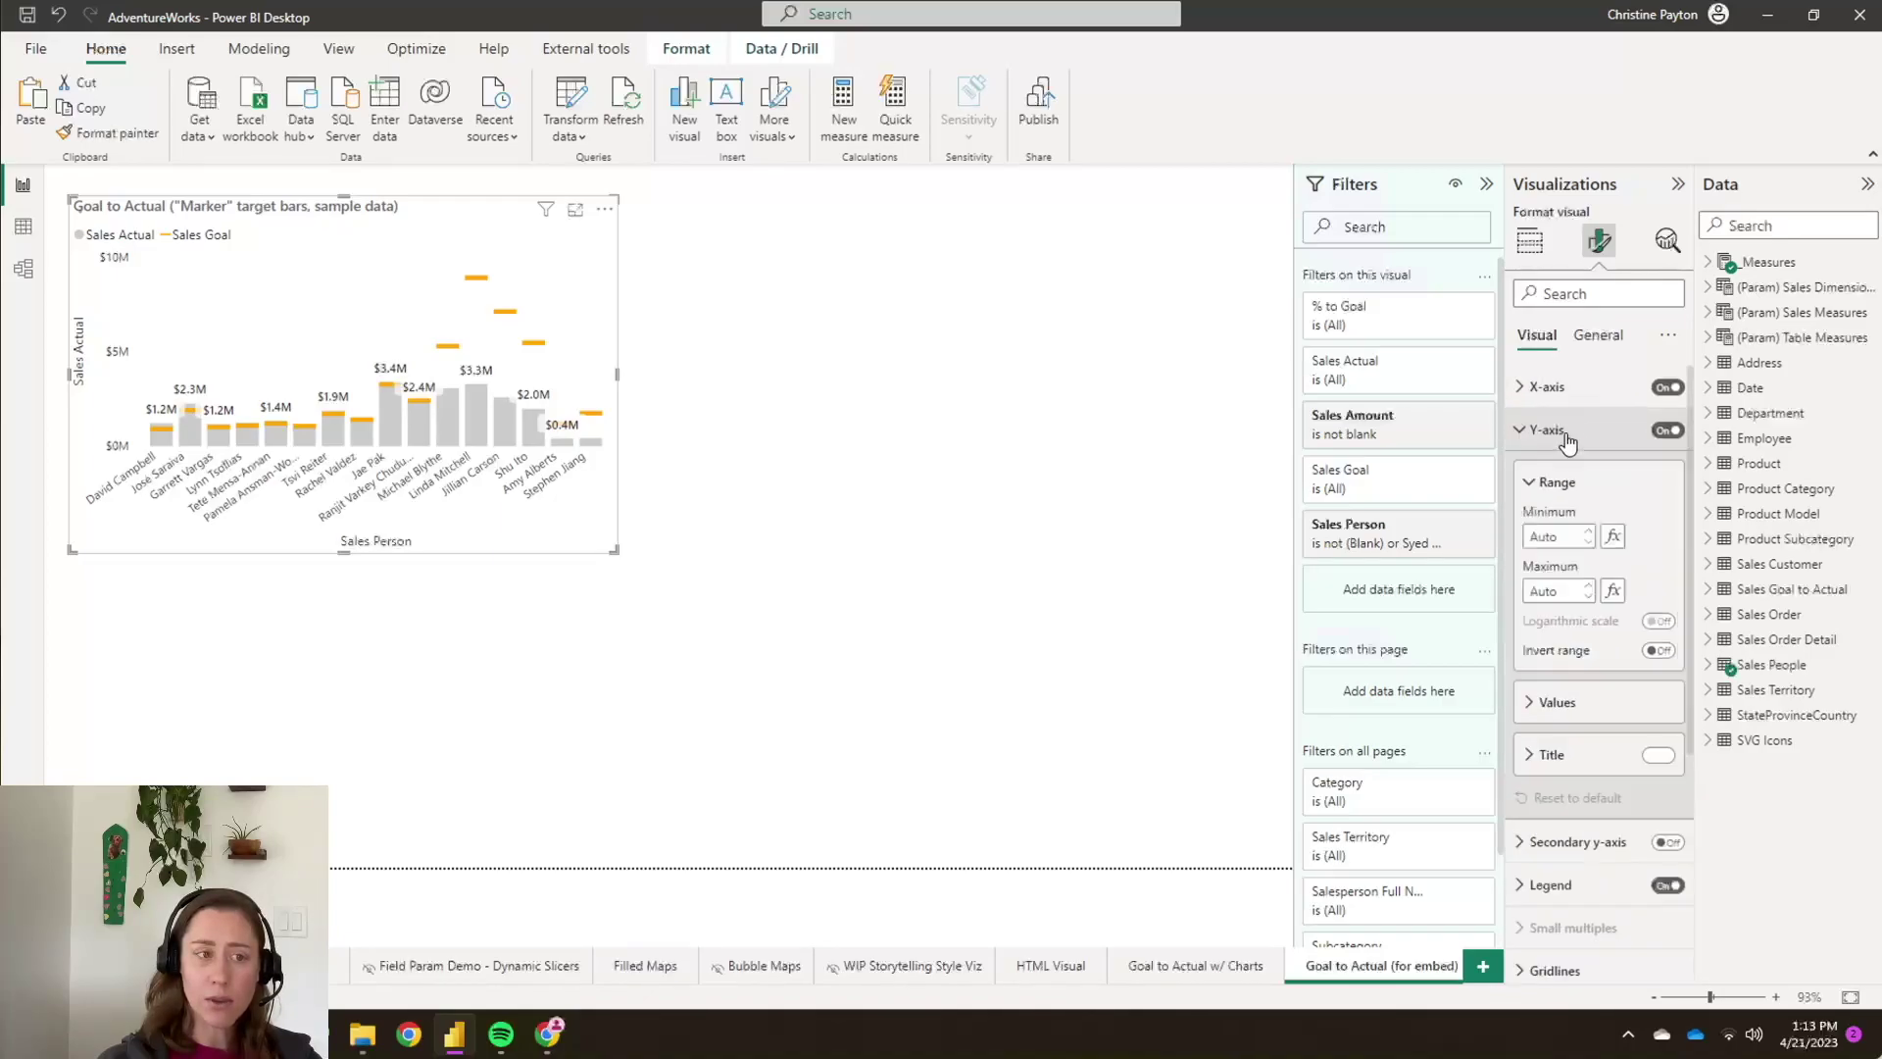
click(1554, 388)
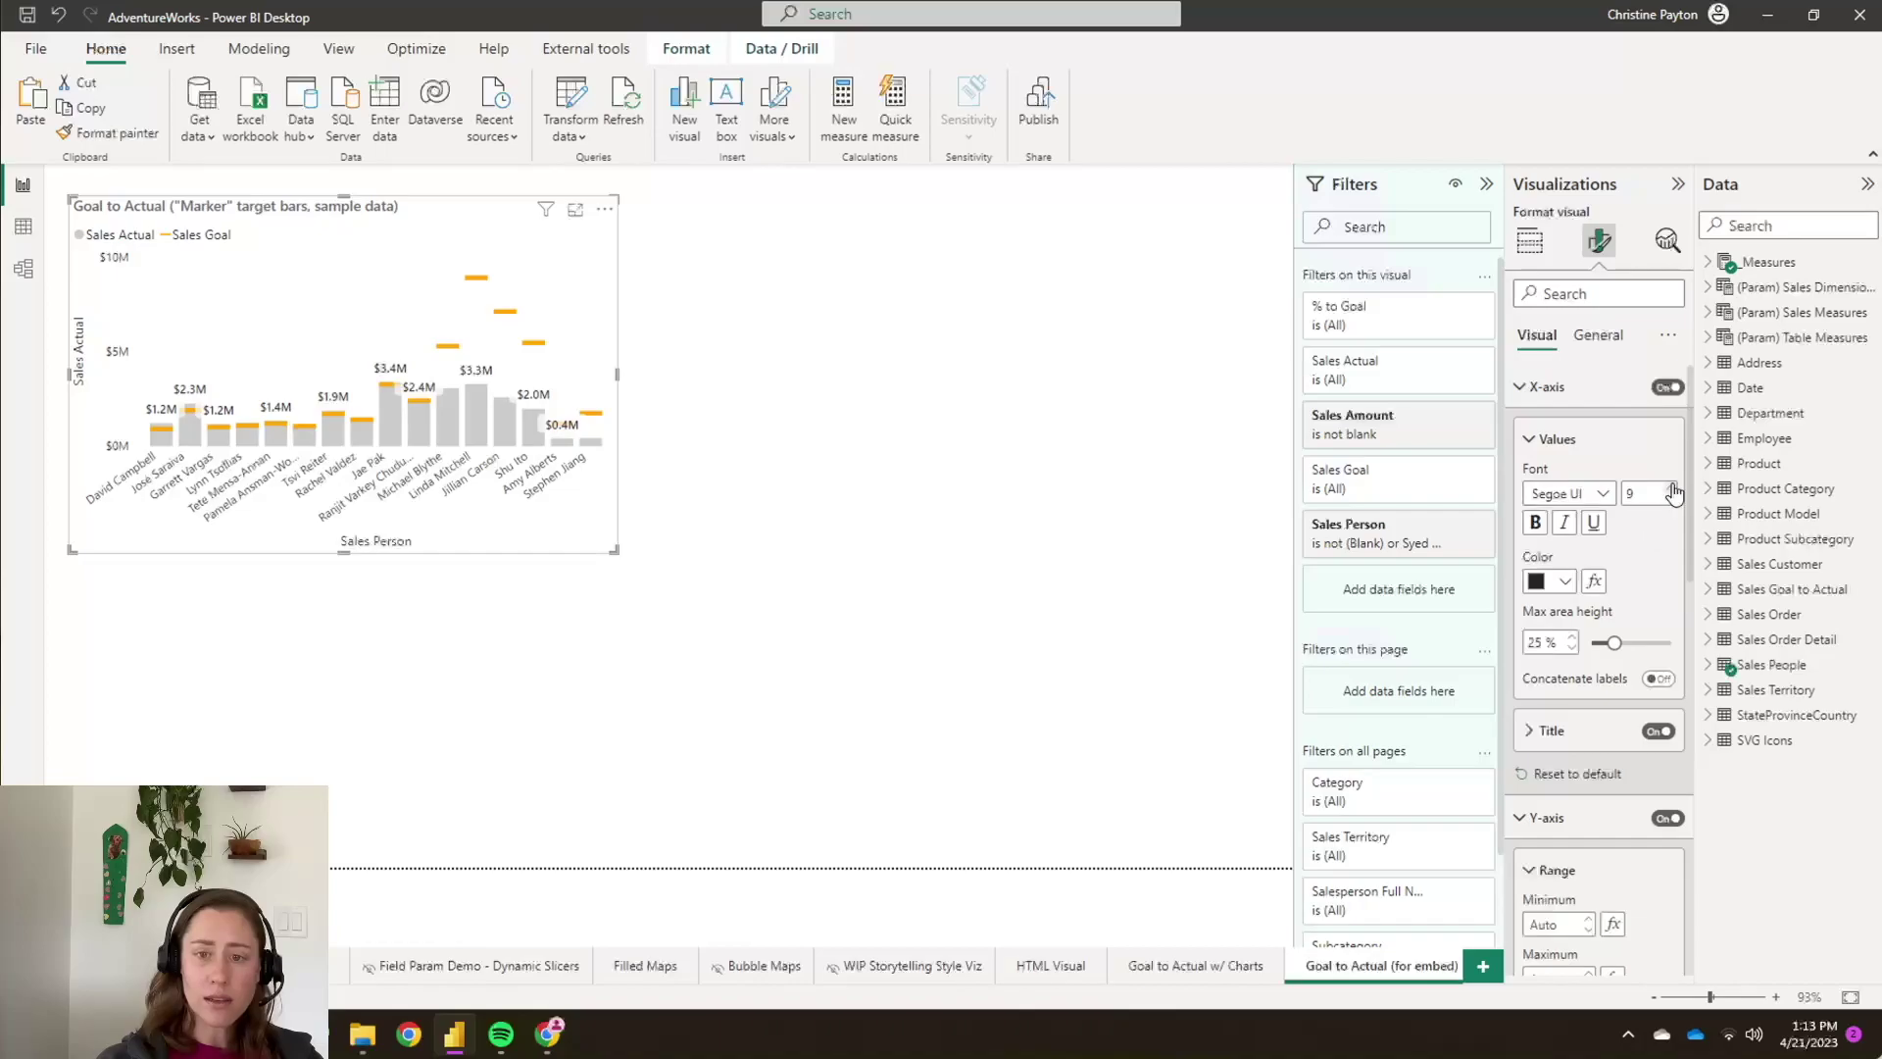
click(1673, 488)
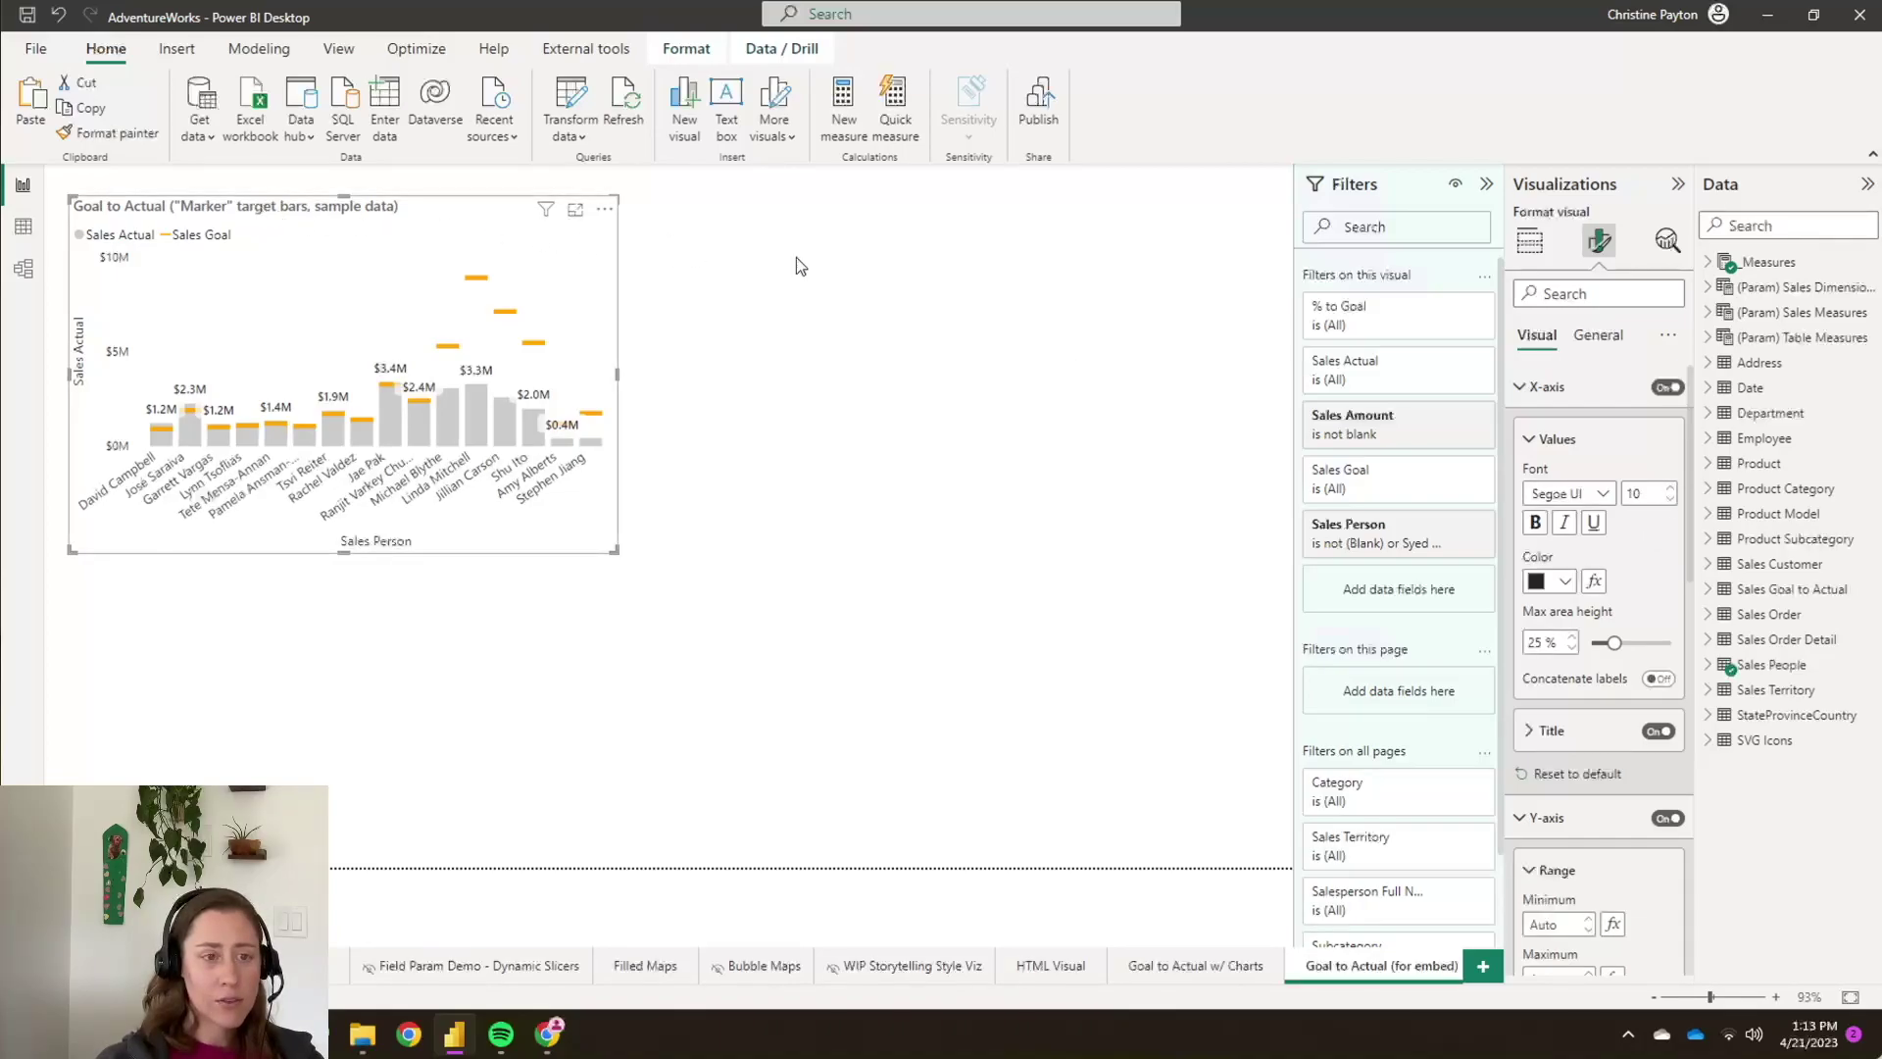
click(933, 288)
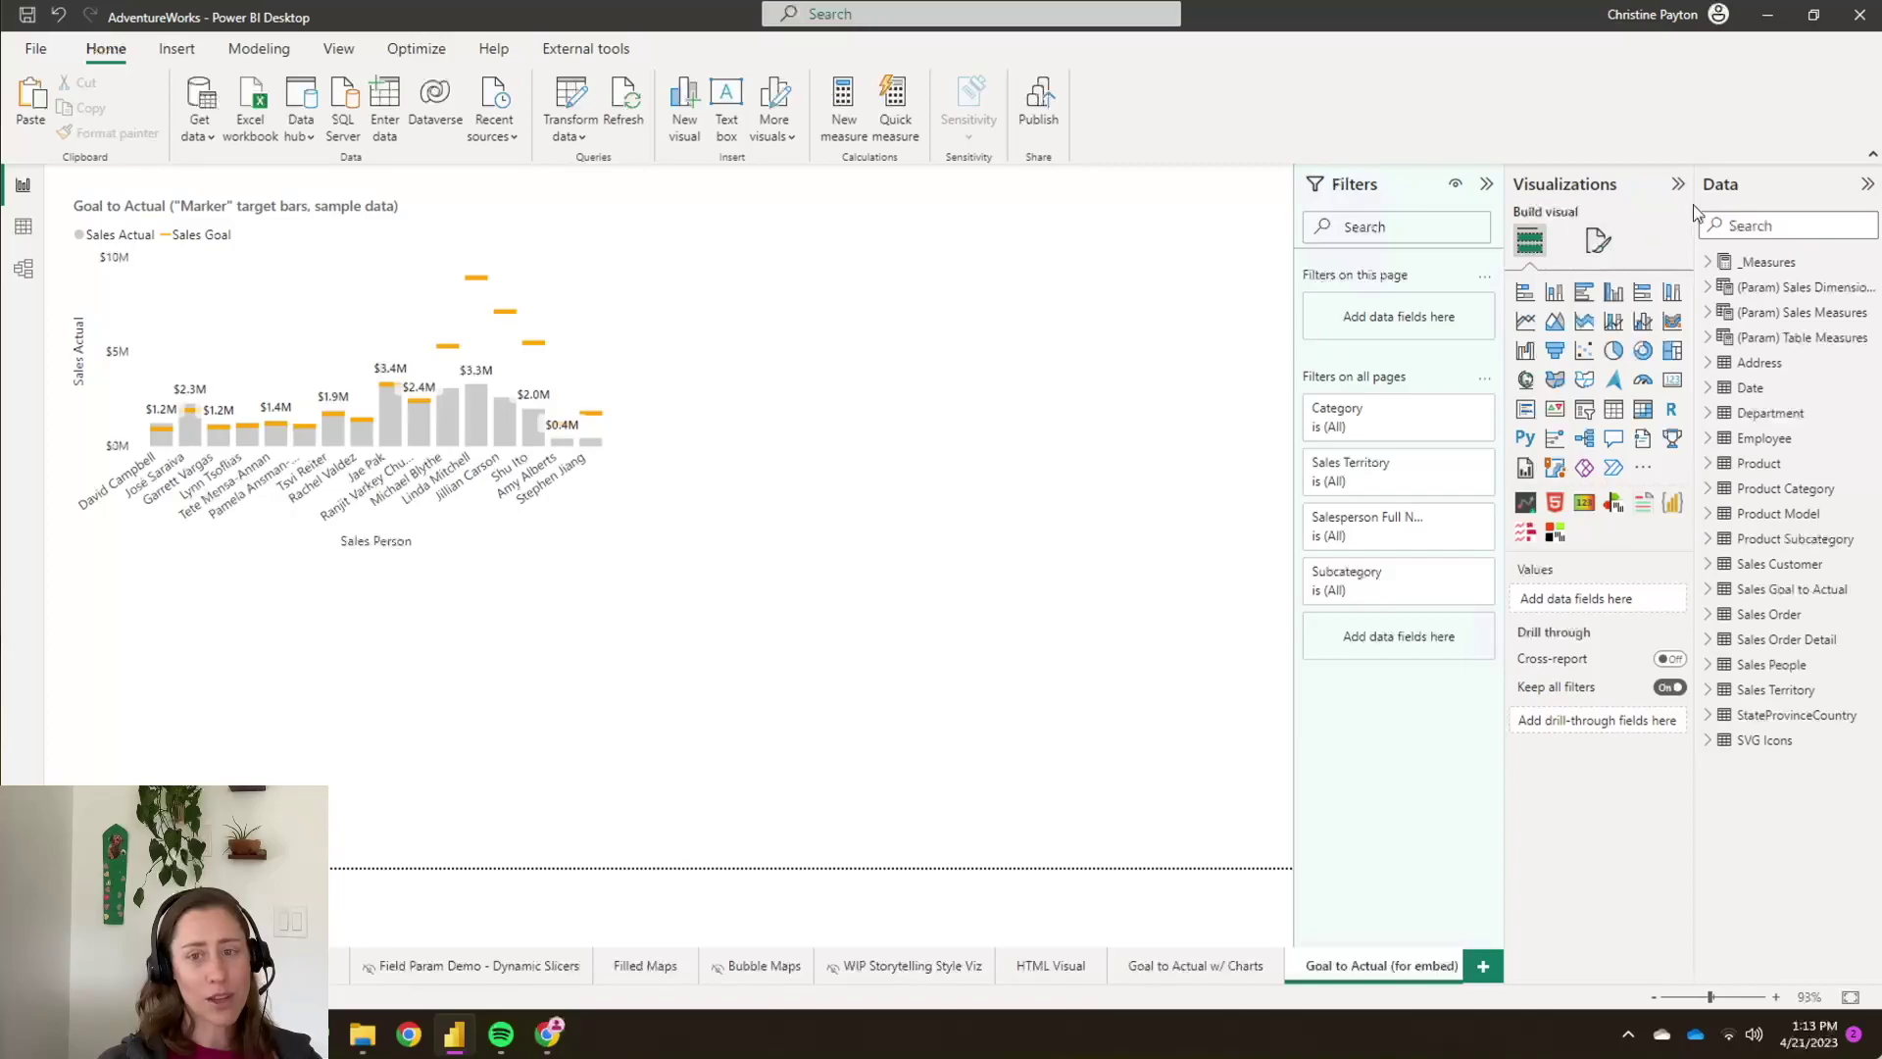
- Find 'terr' in the Data pane, add Sales Territory above Sales Person on the x-axis, and drill up
click(1768, 224)
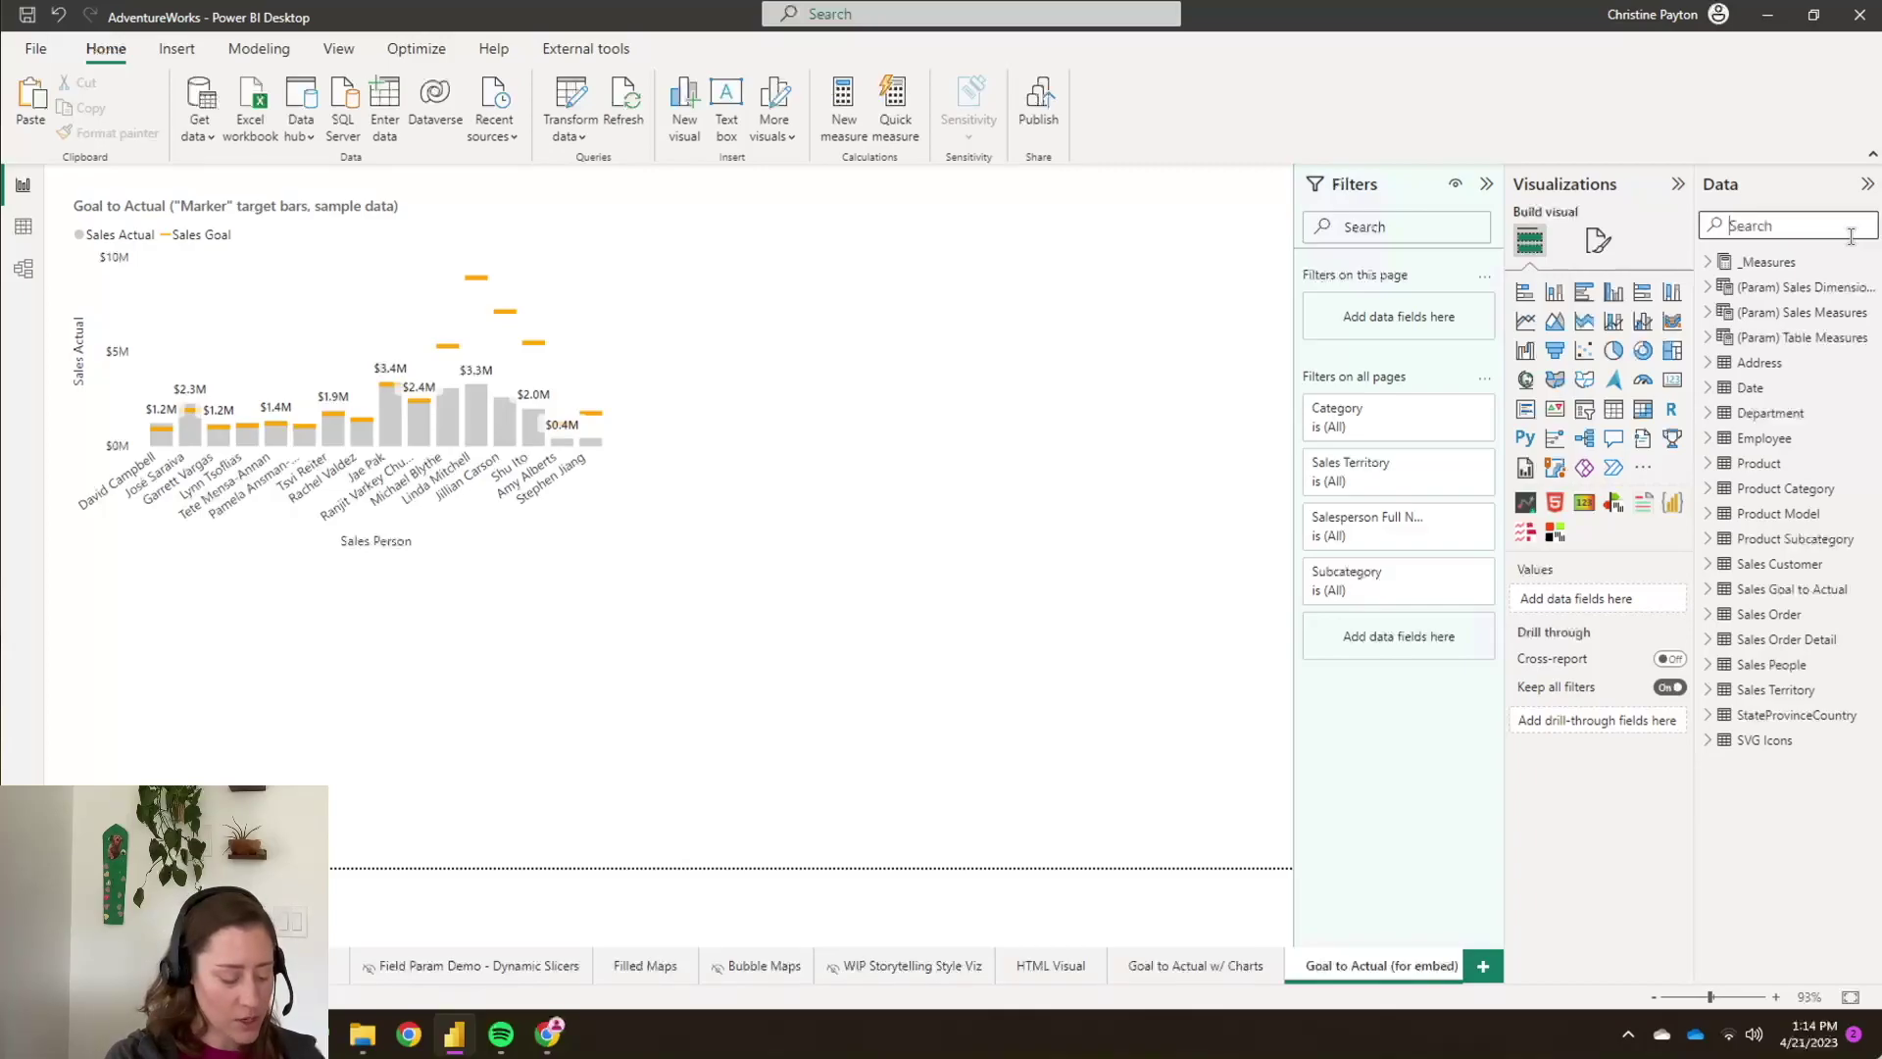
text(t)
key(BackSpace)
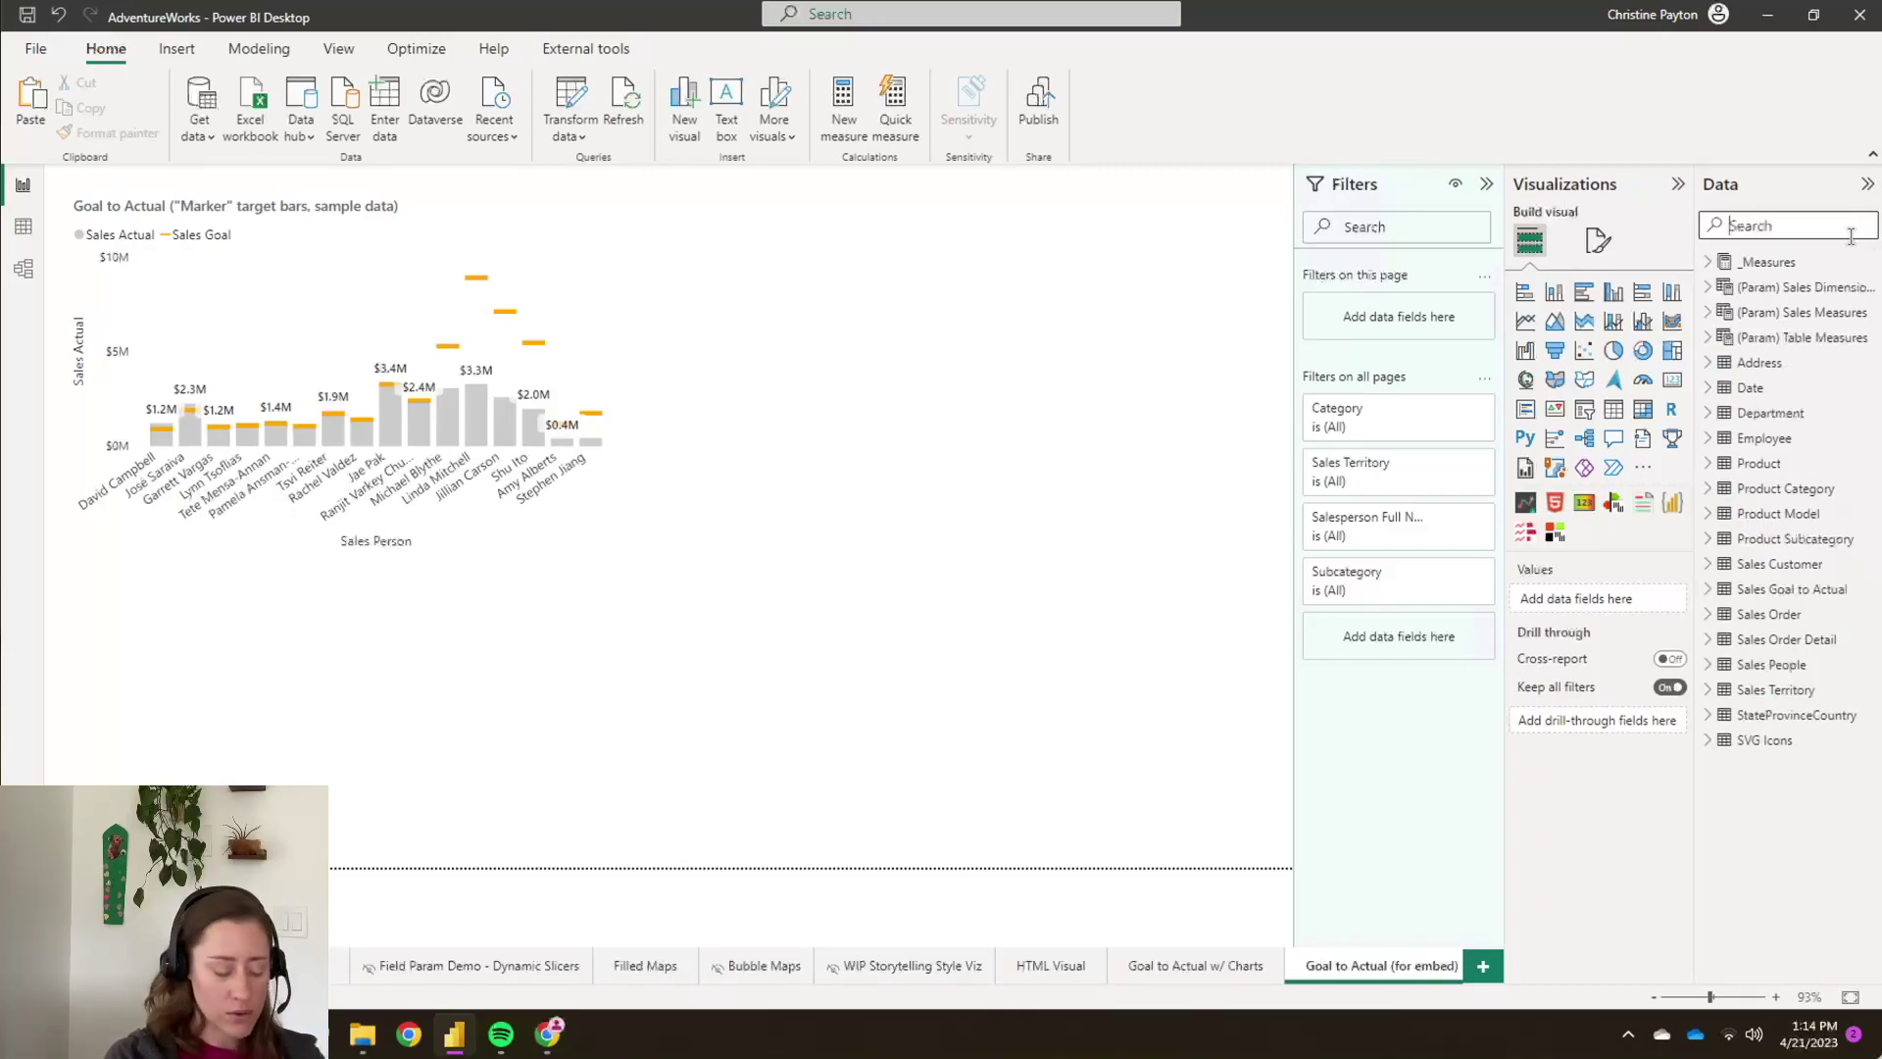
text(terr)
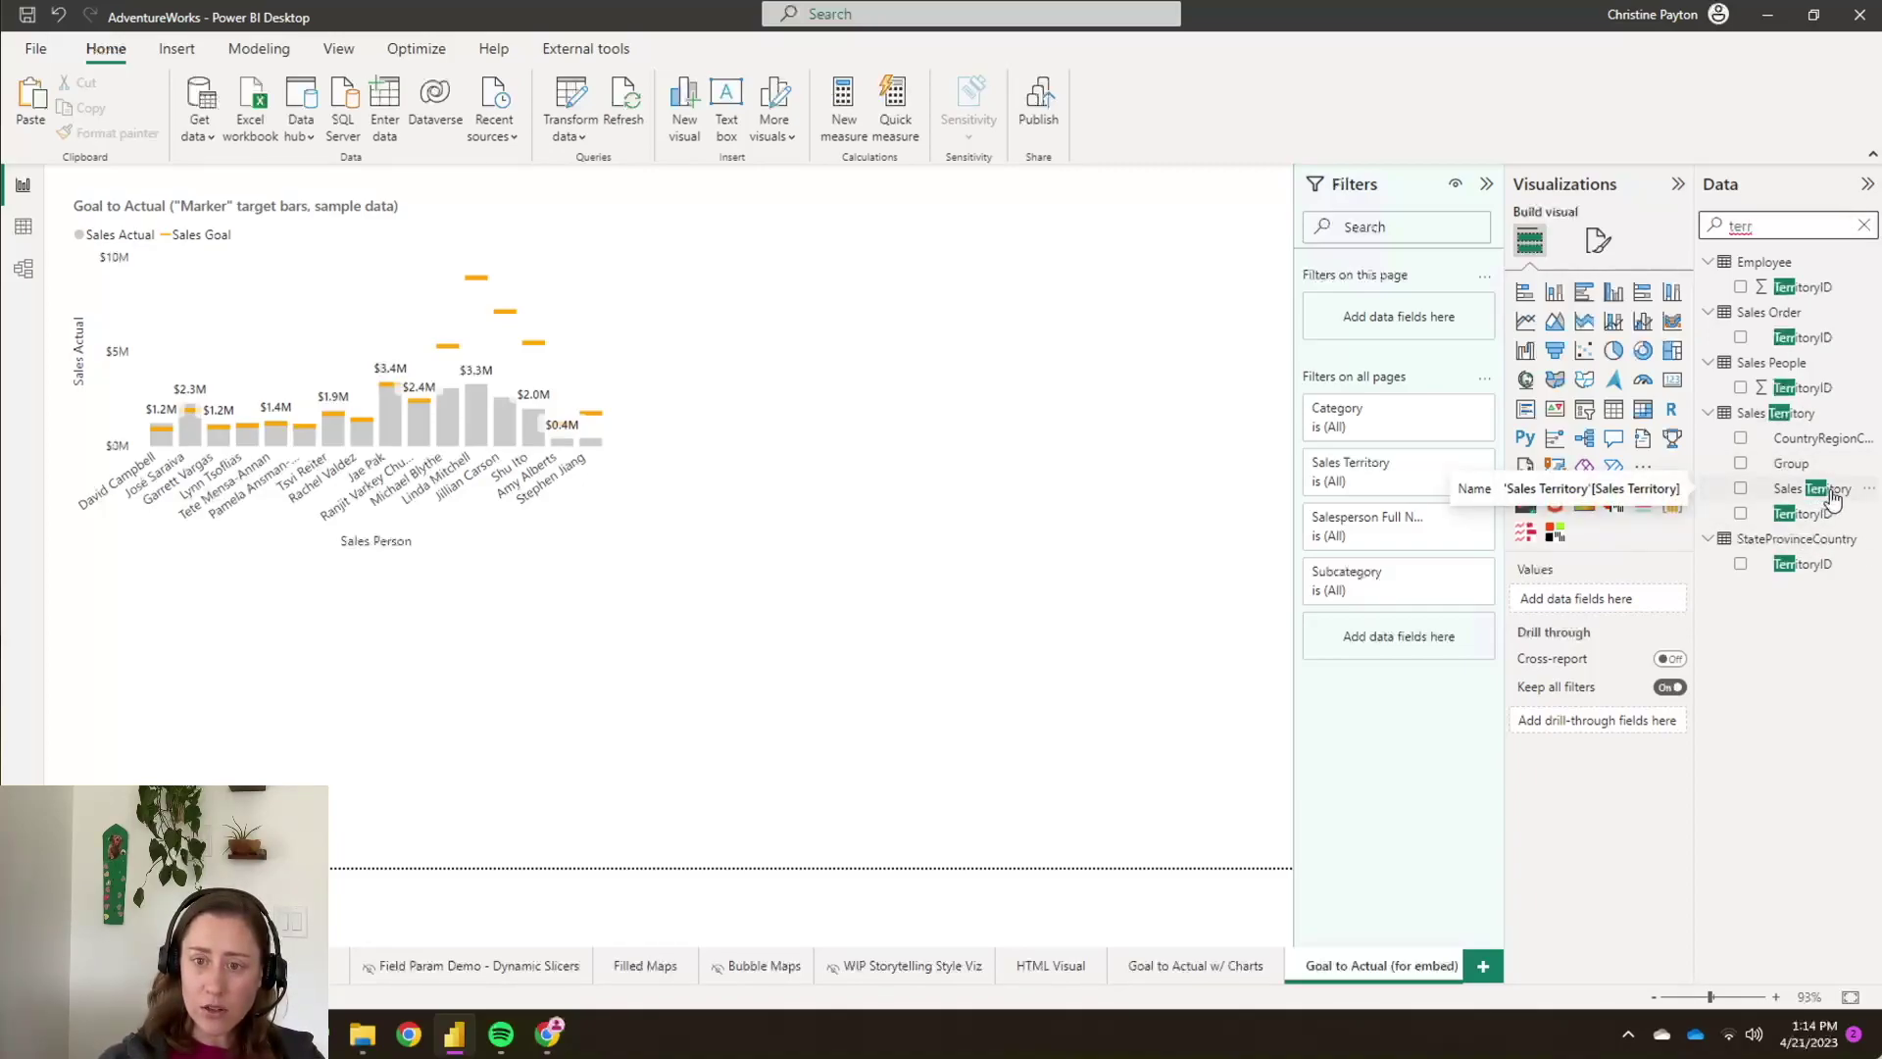
click(282, 218)
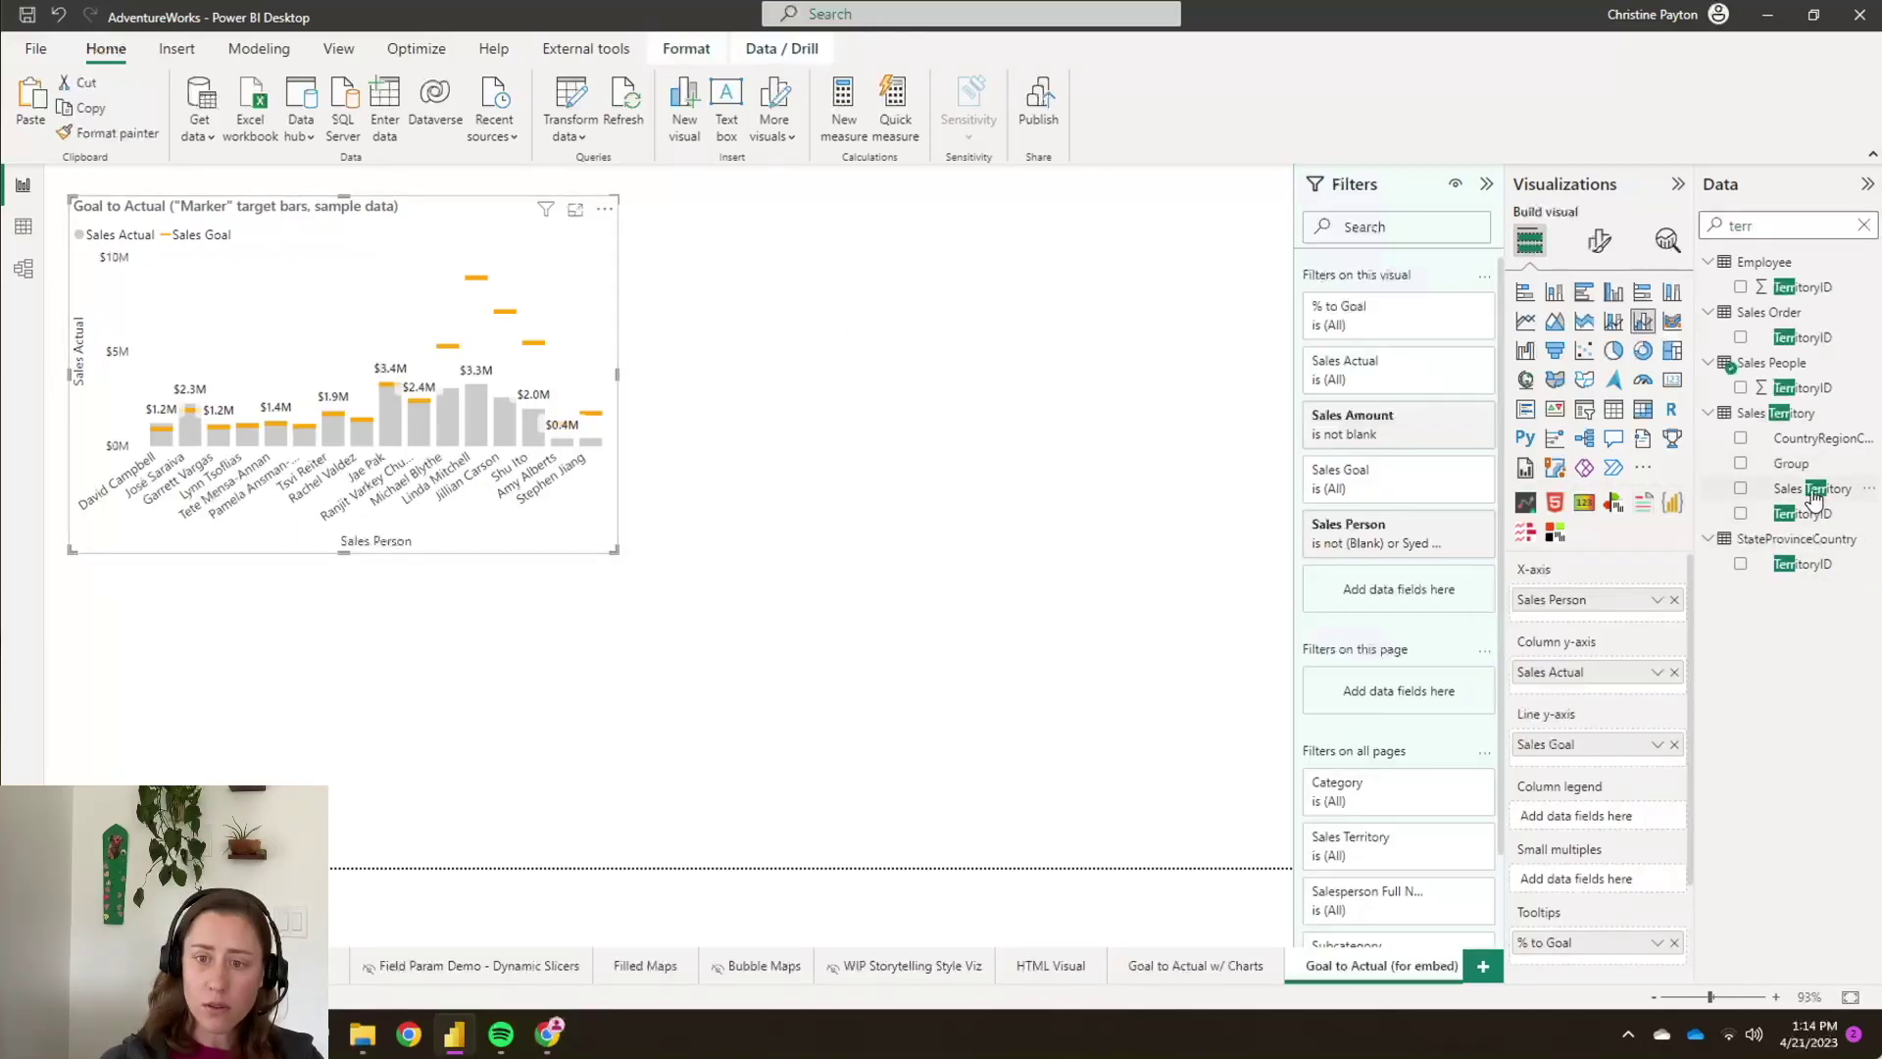
drag(1813, 497, 1579, 603)
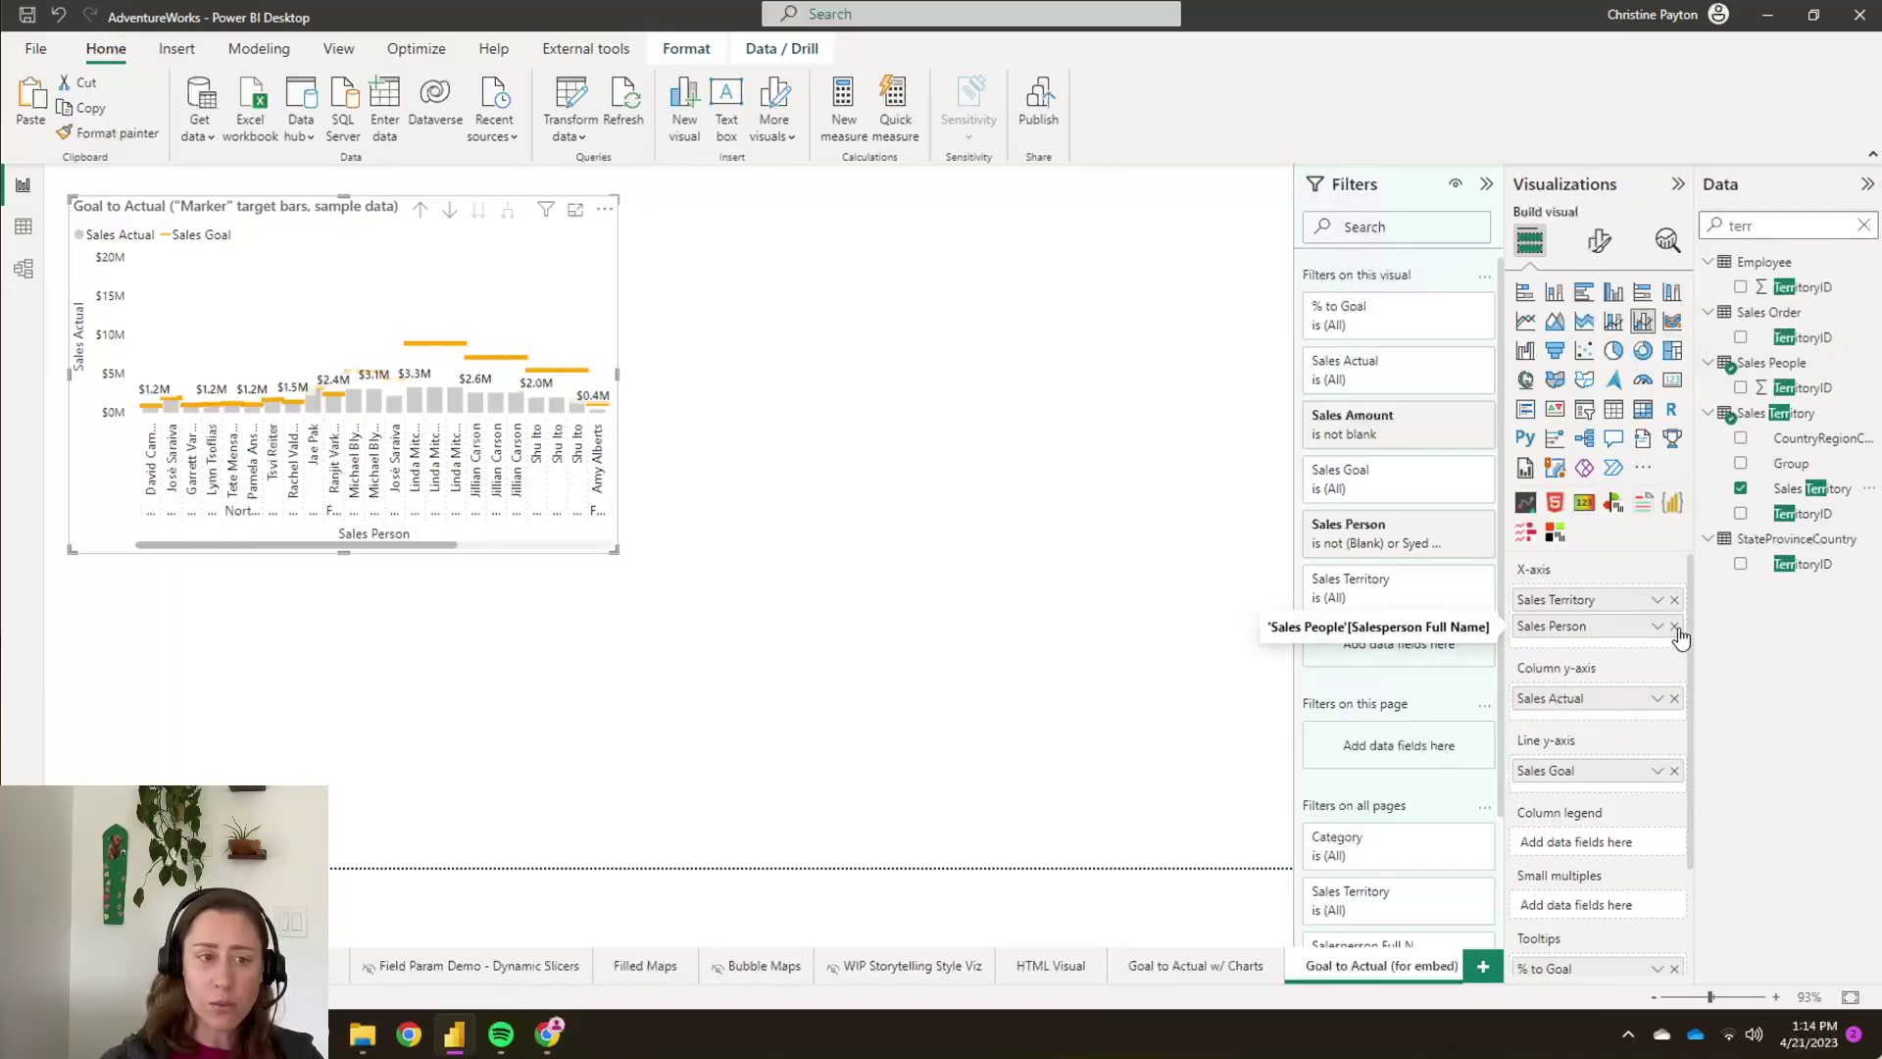
click(419, 214)
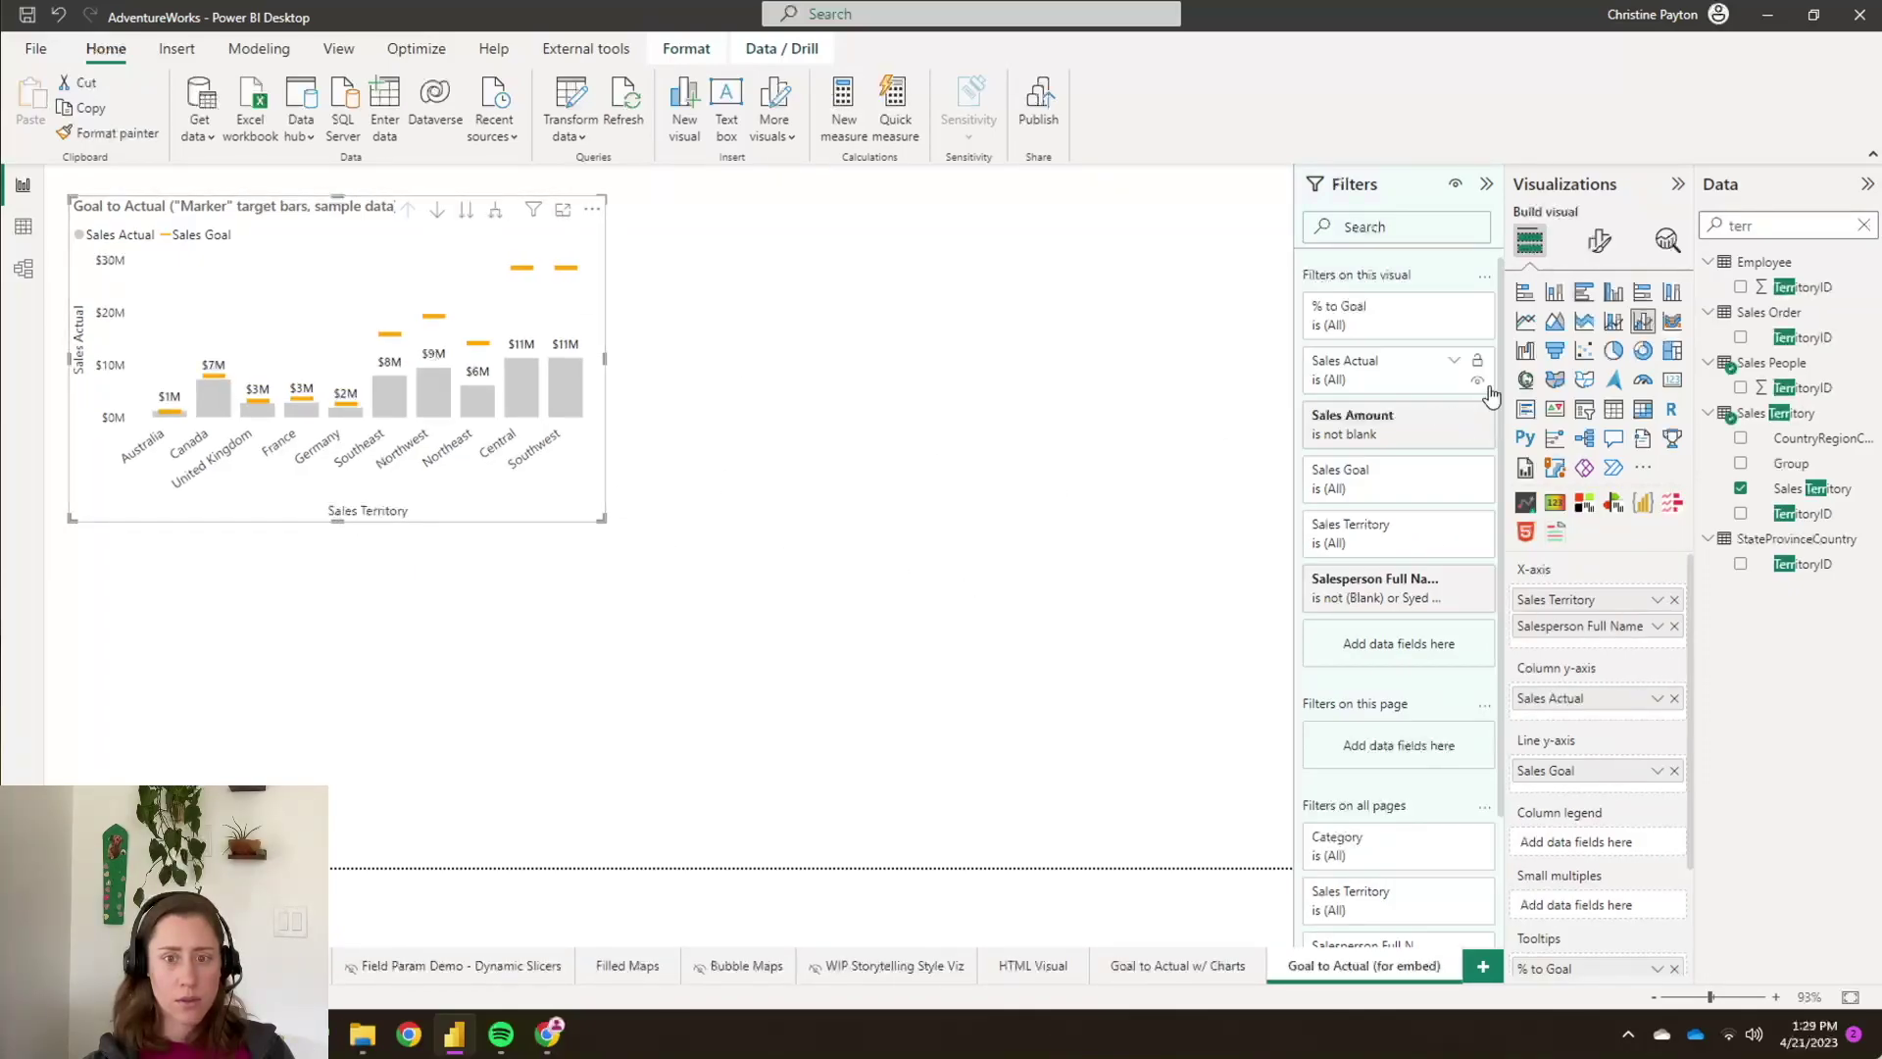
- Turn off the x-axis Sales Territory title and the y-axis Sales Actual title
click(1600, 242)
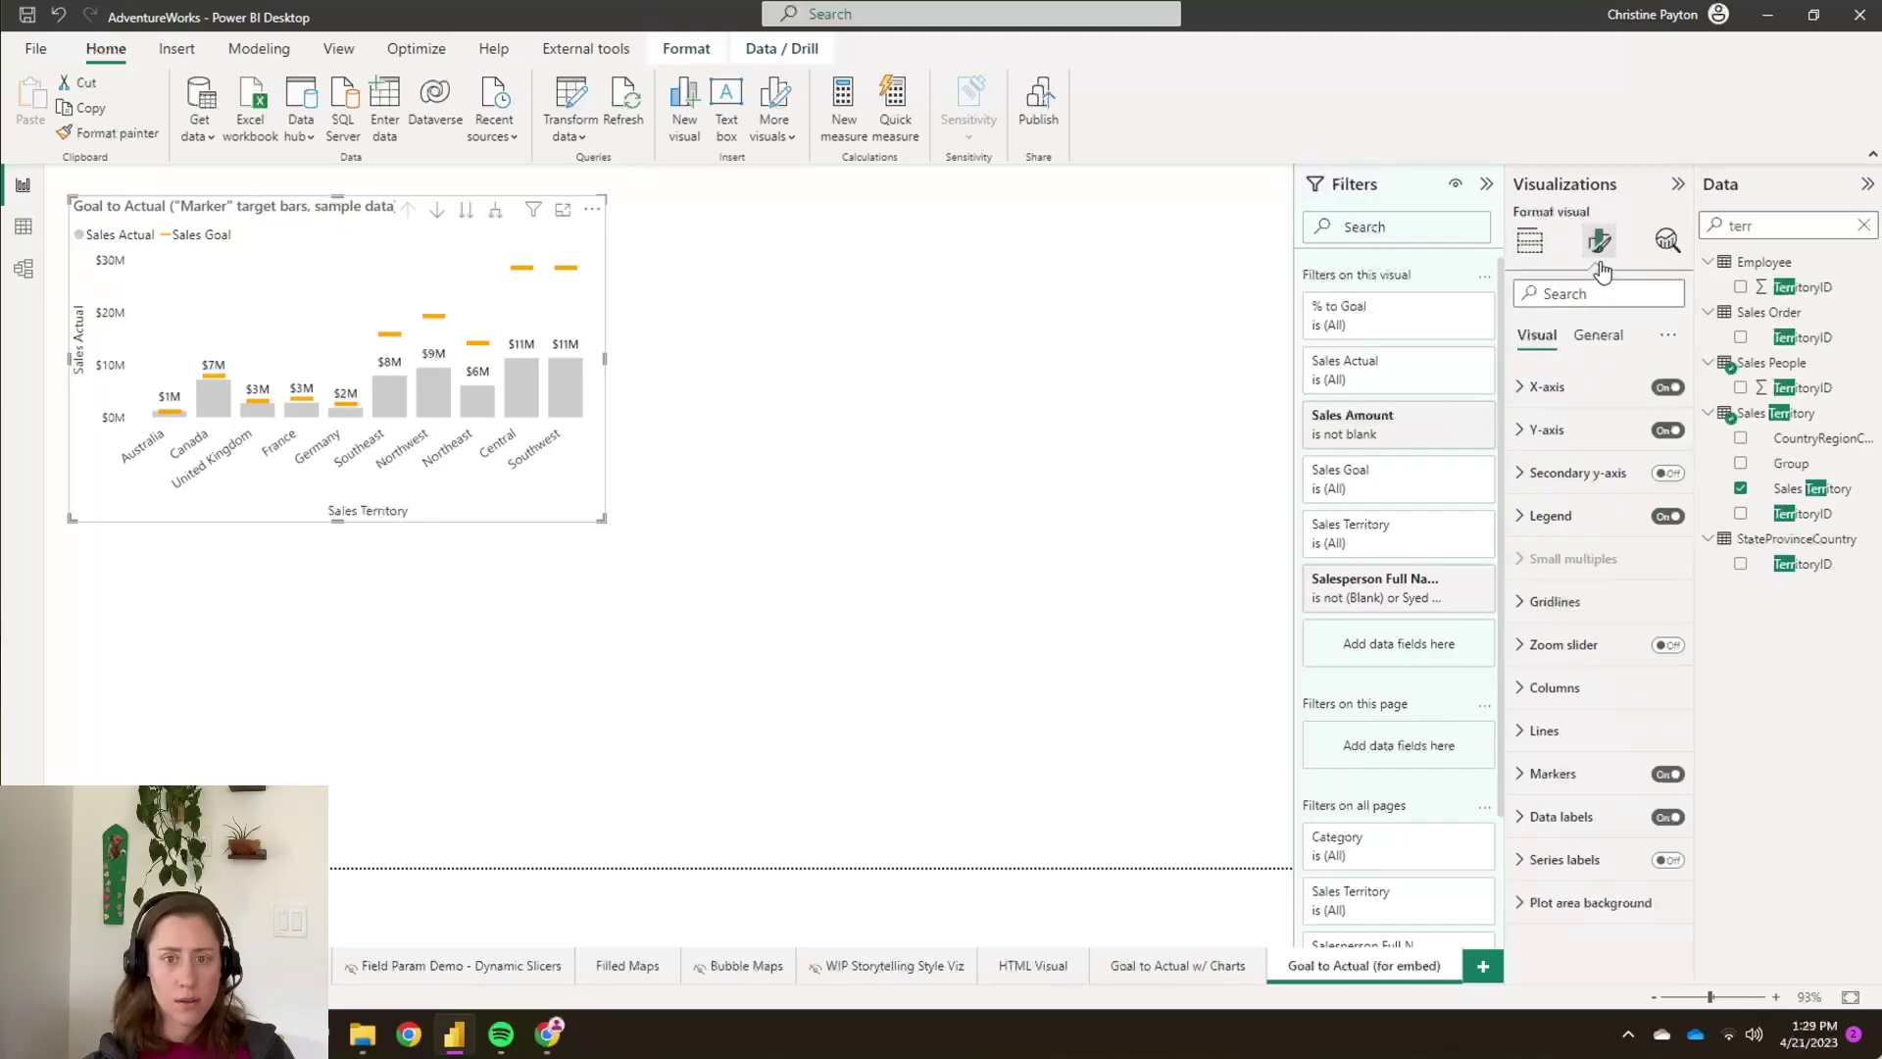
click(1557, 396)
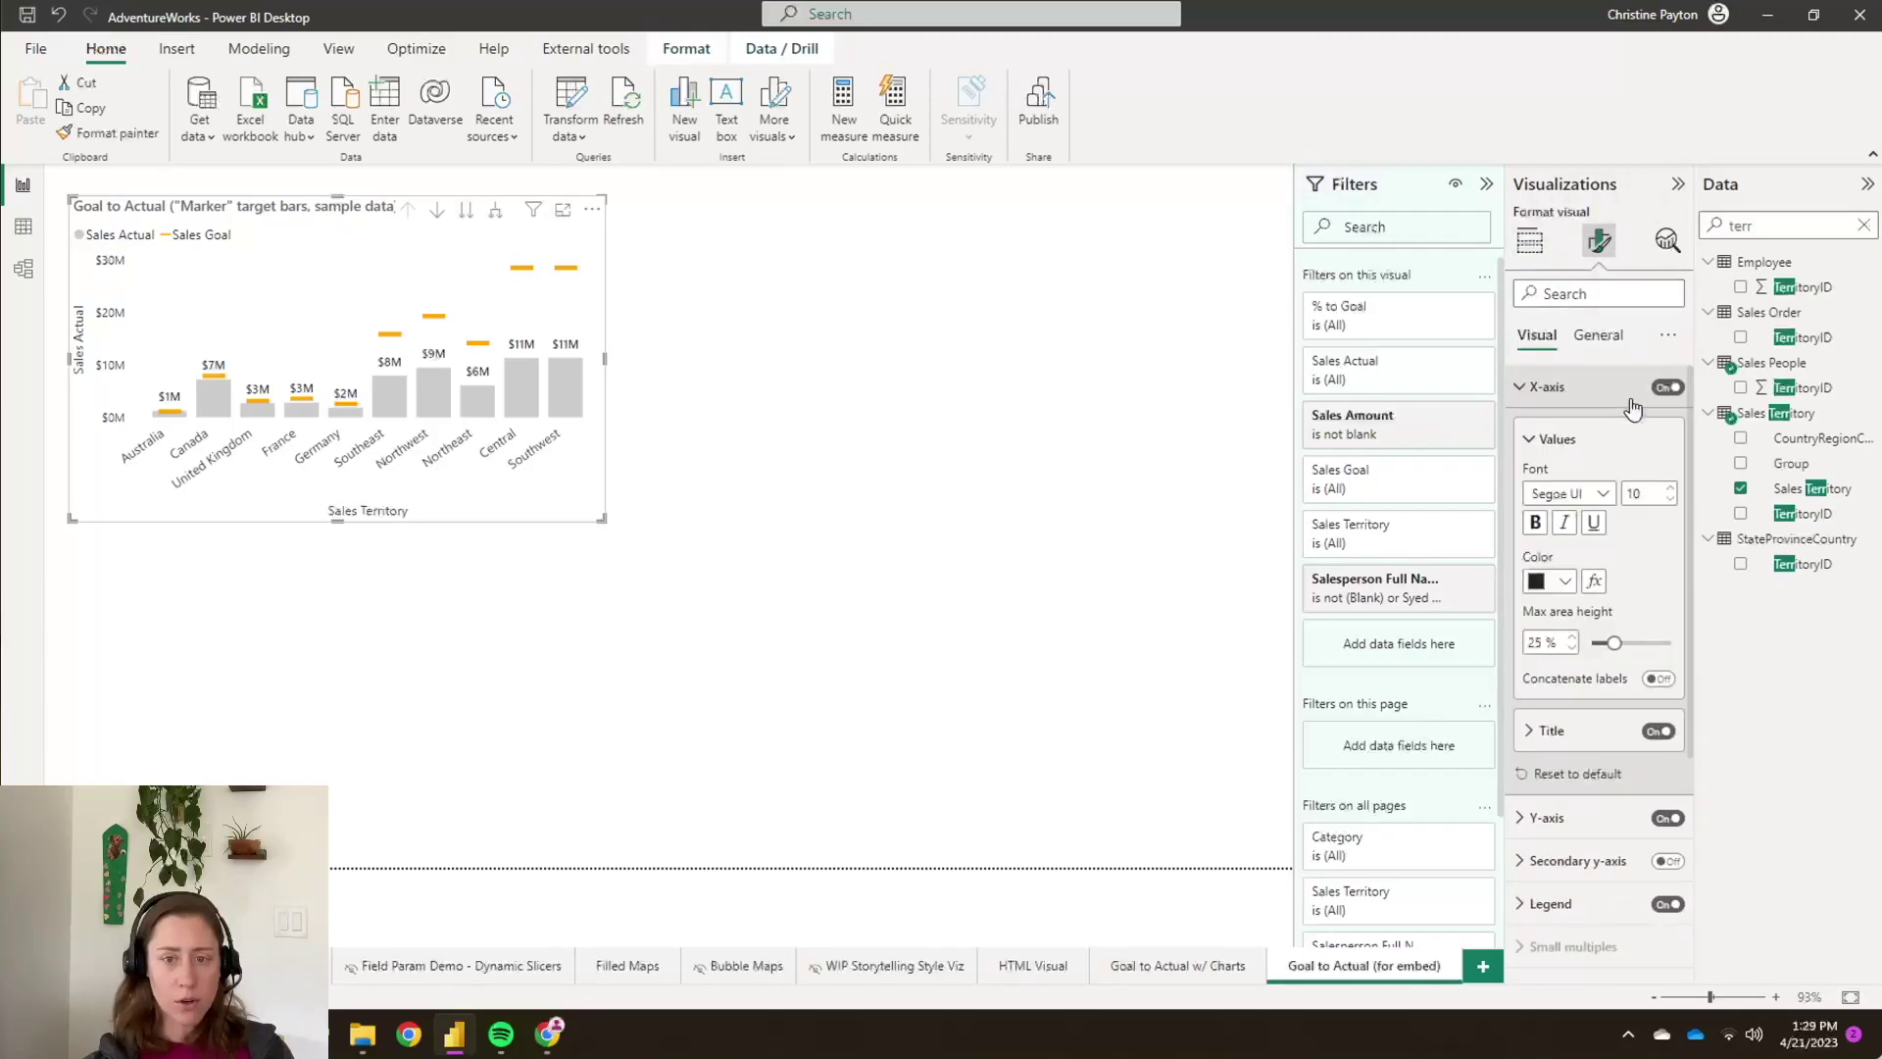
click(1653, 737)
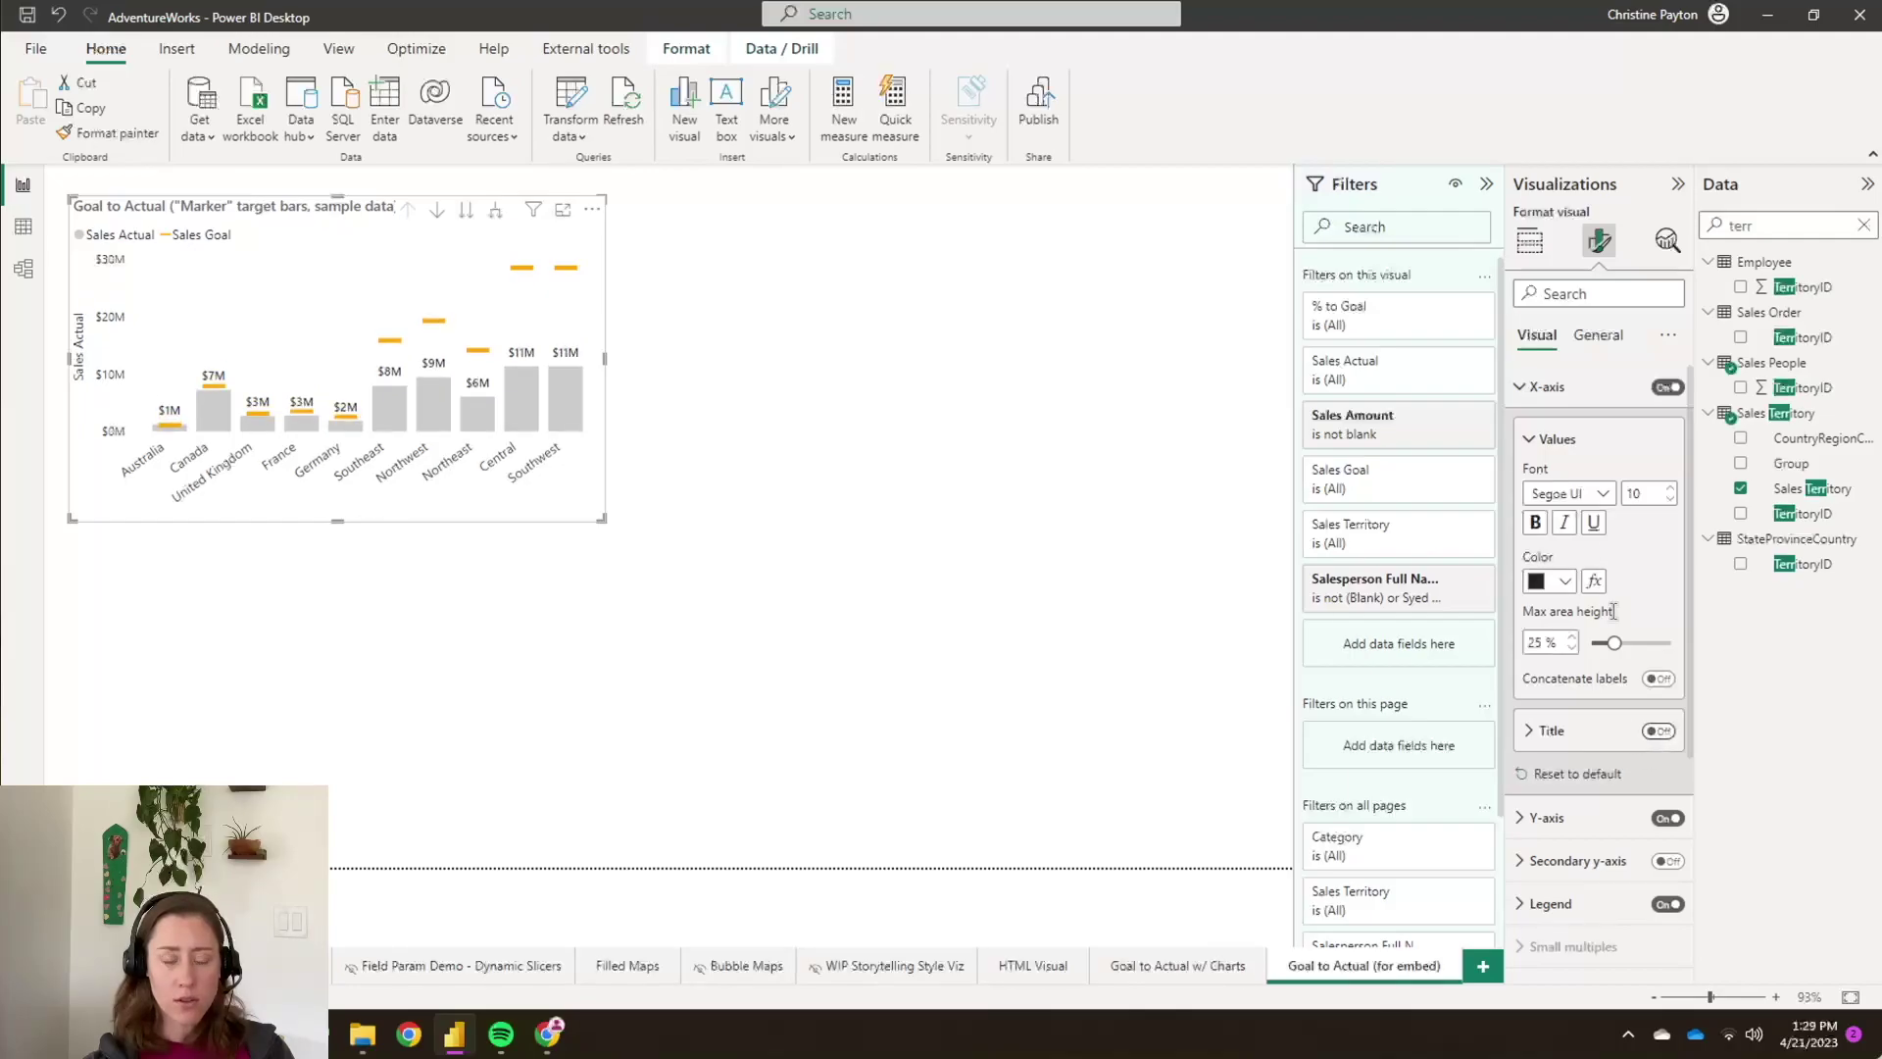
click(1559, 388)
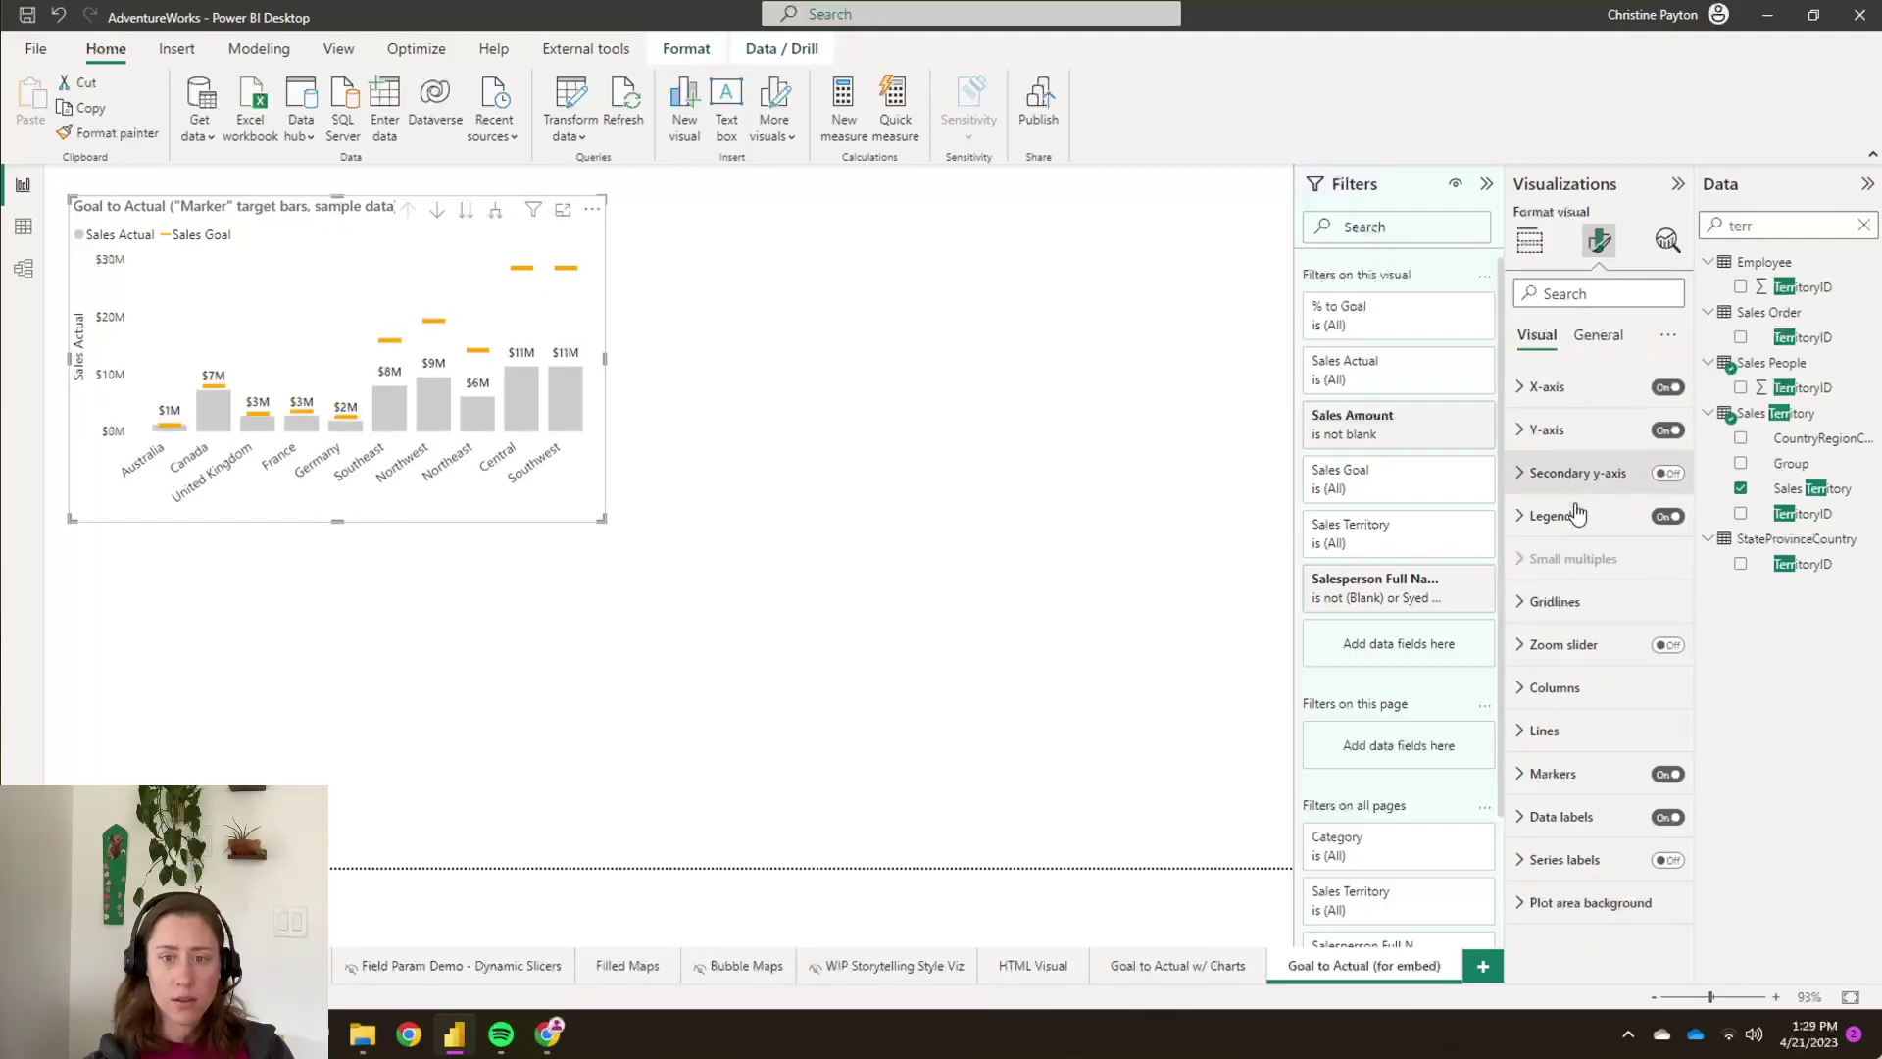
click(1578, 431)
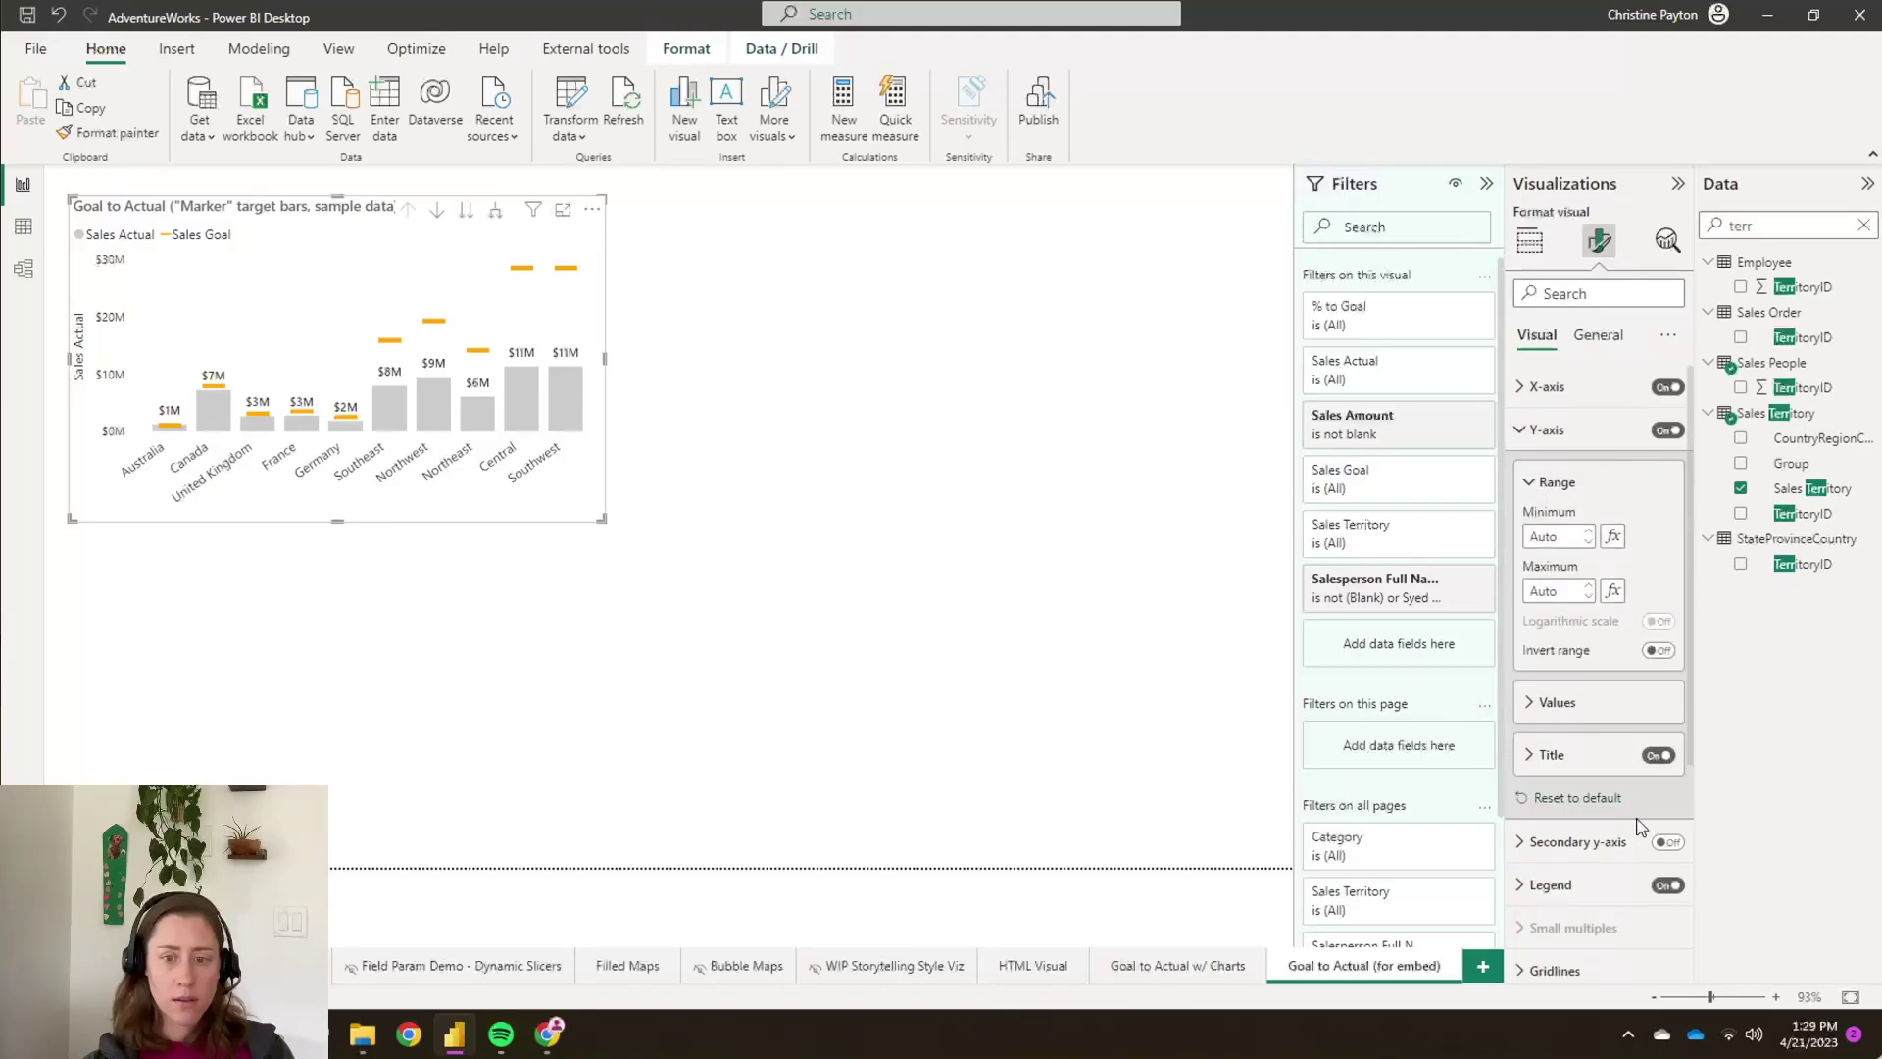
click(1655, 765)
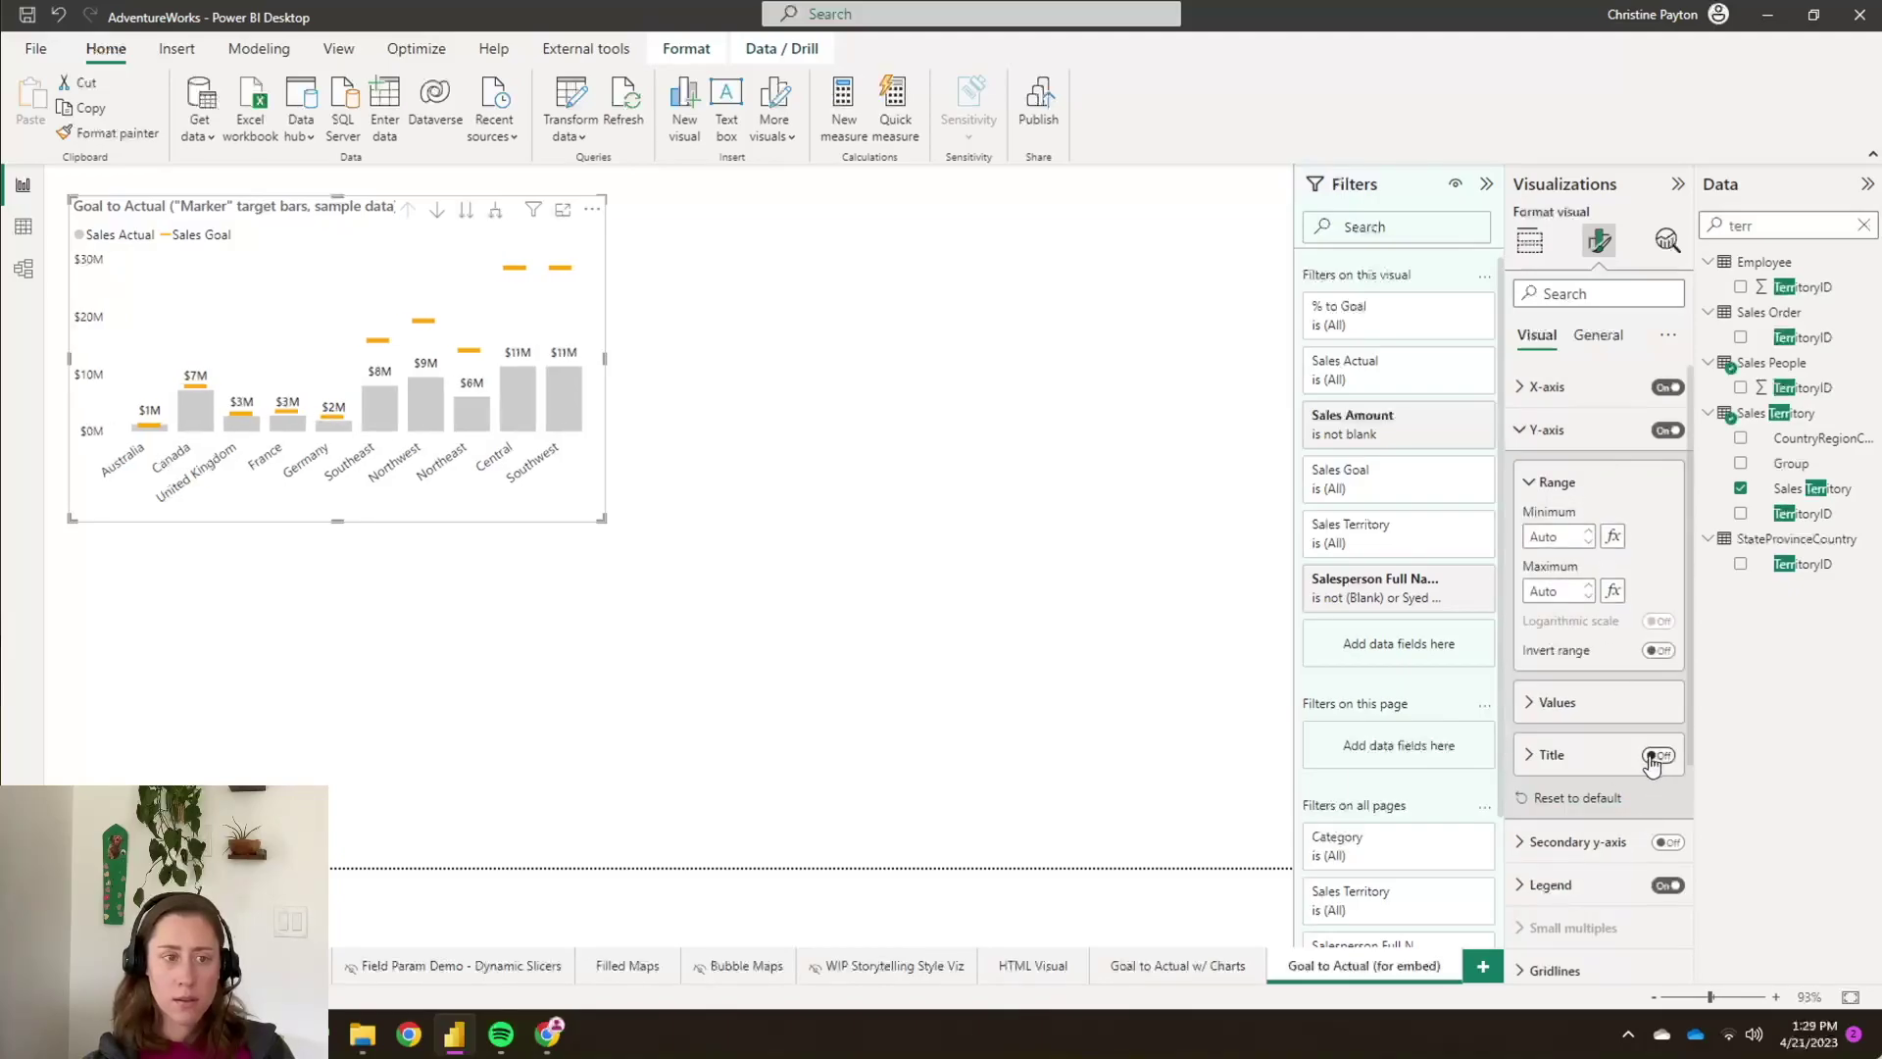
click(1017, 509)
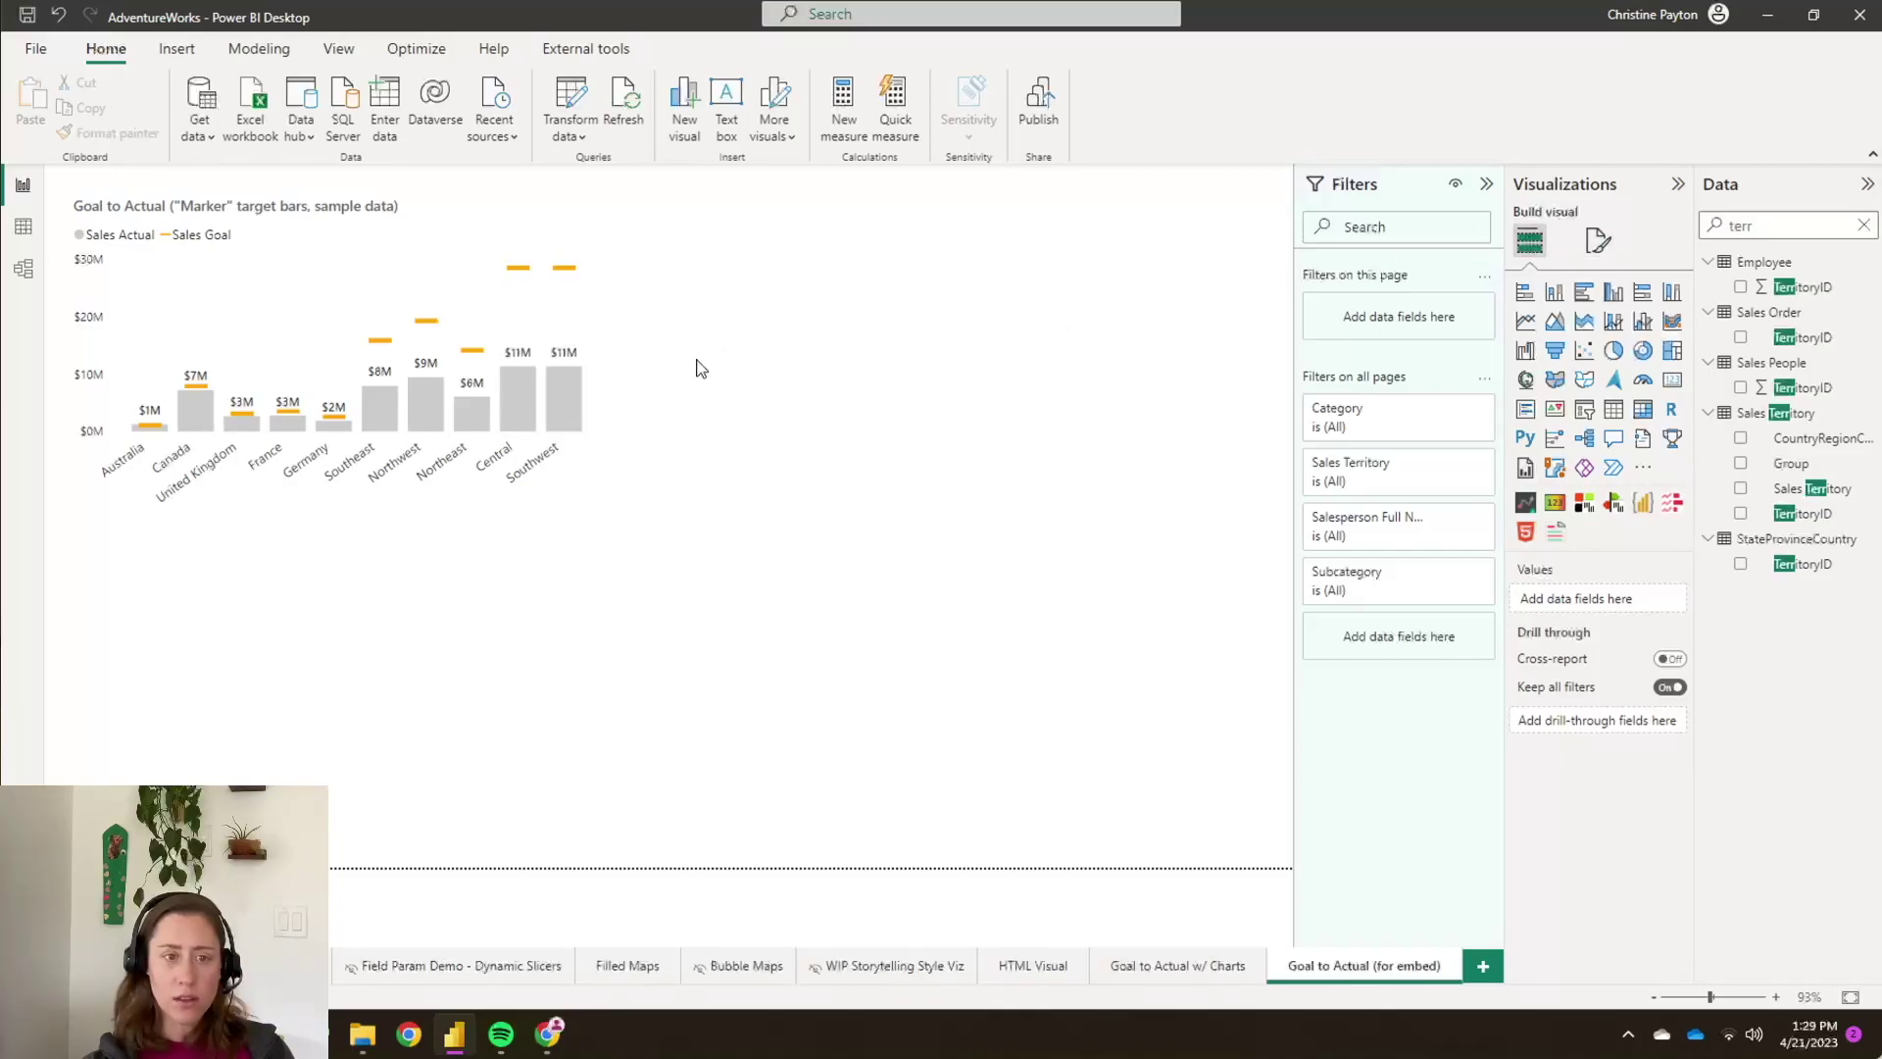
- Set the page canvas type to Custom with width 600 px and height 380 px
click(1608, 247)
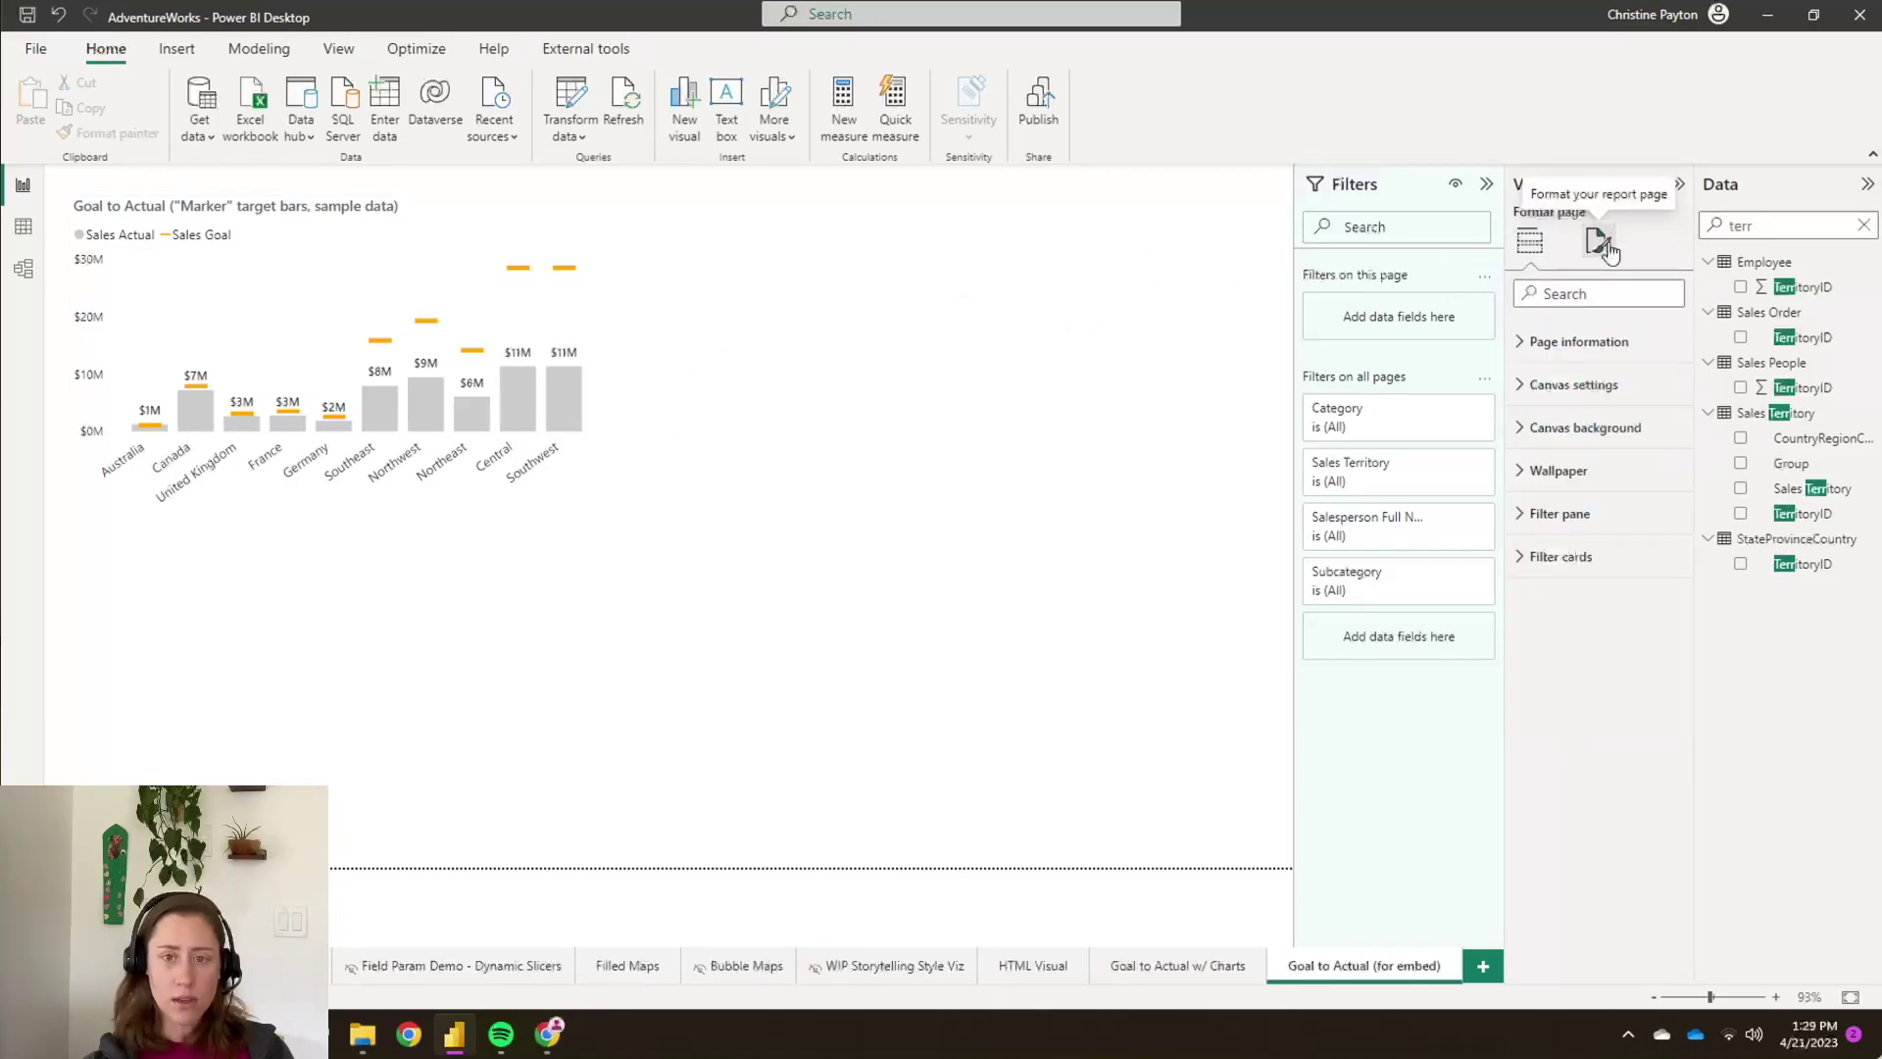
click(1581, 386)
click(1647, 463)
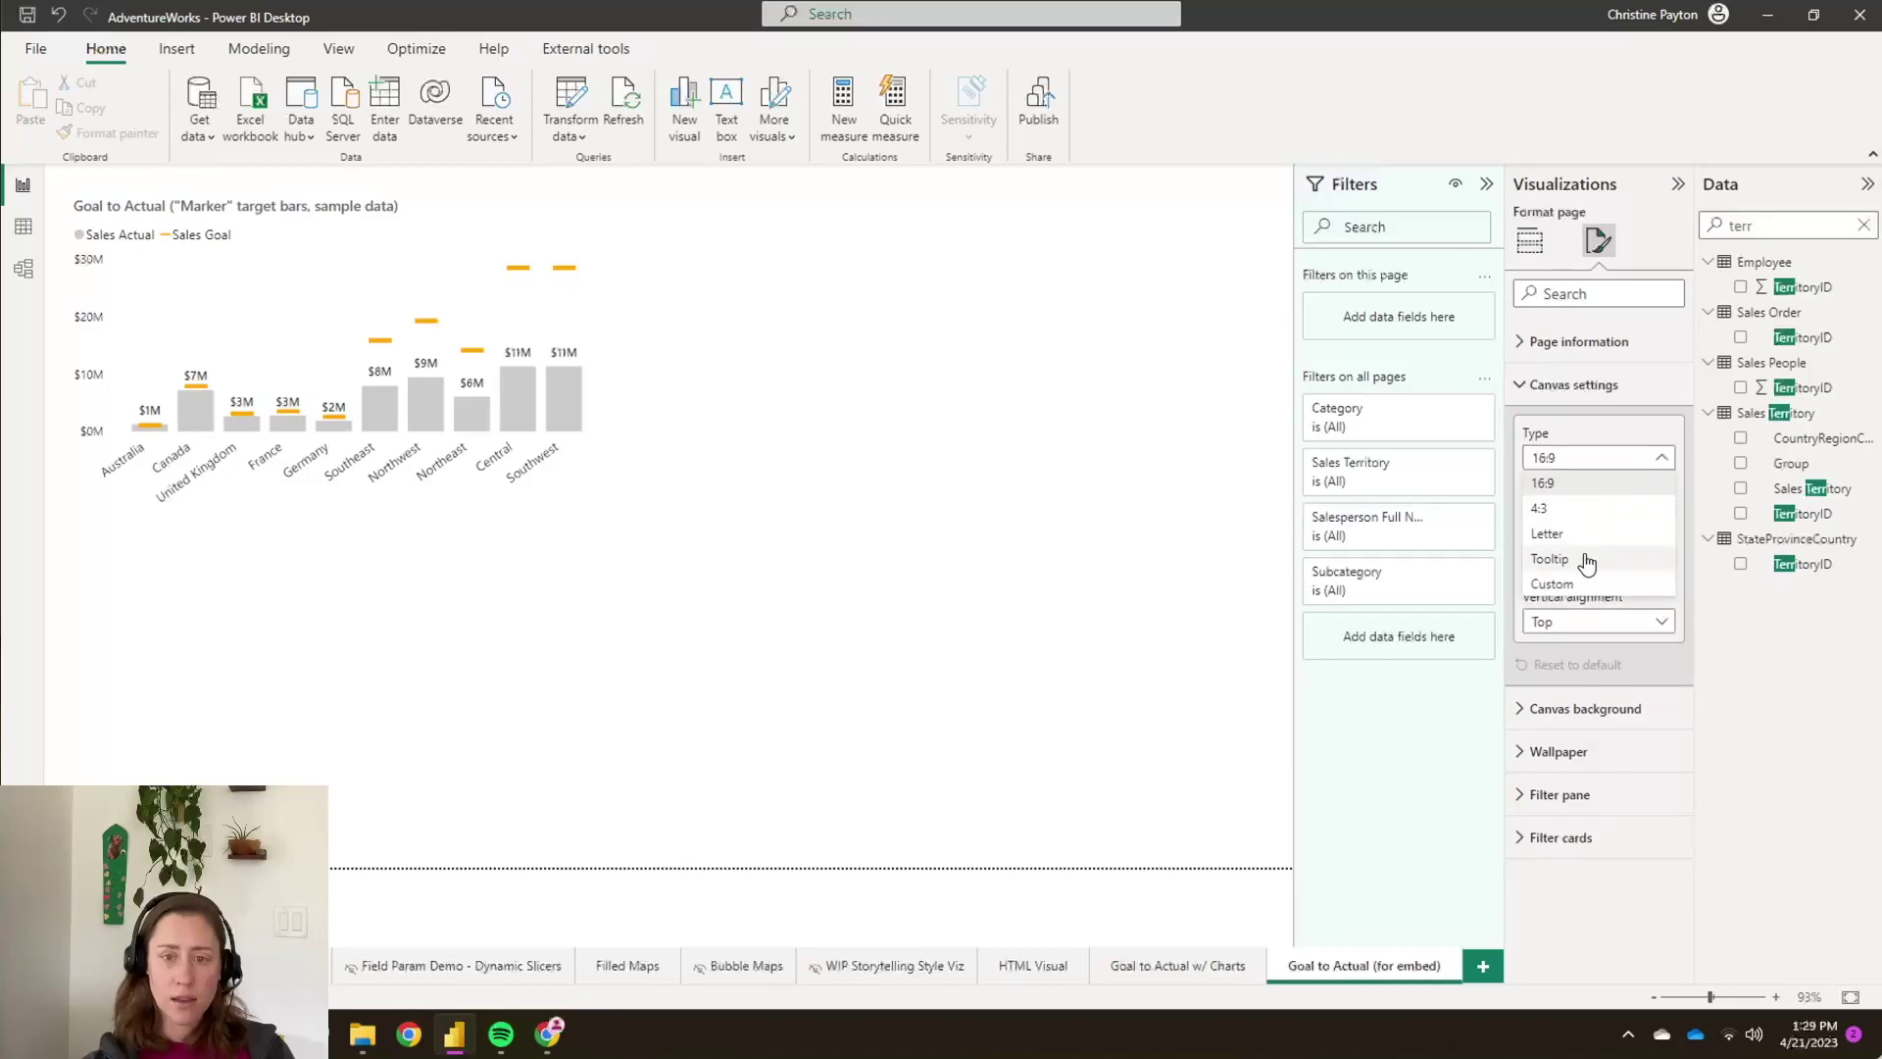
click(1588, 584)
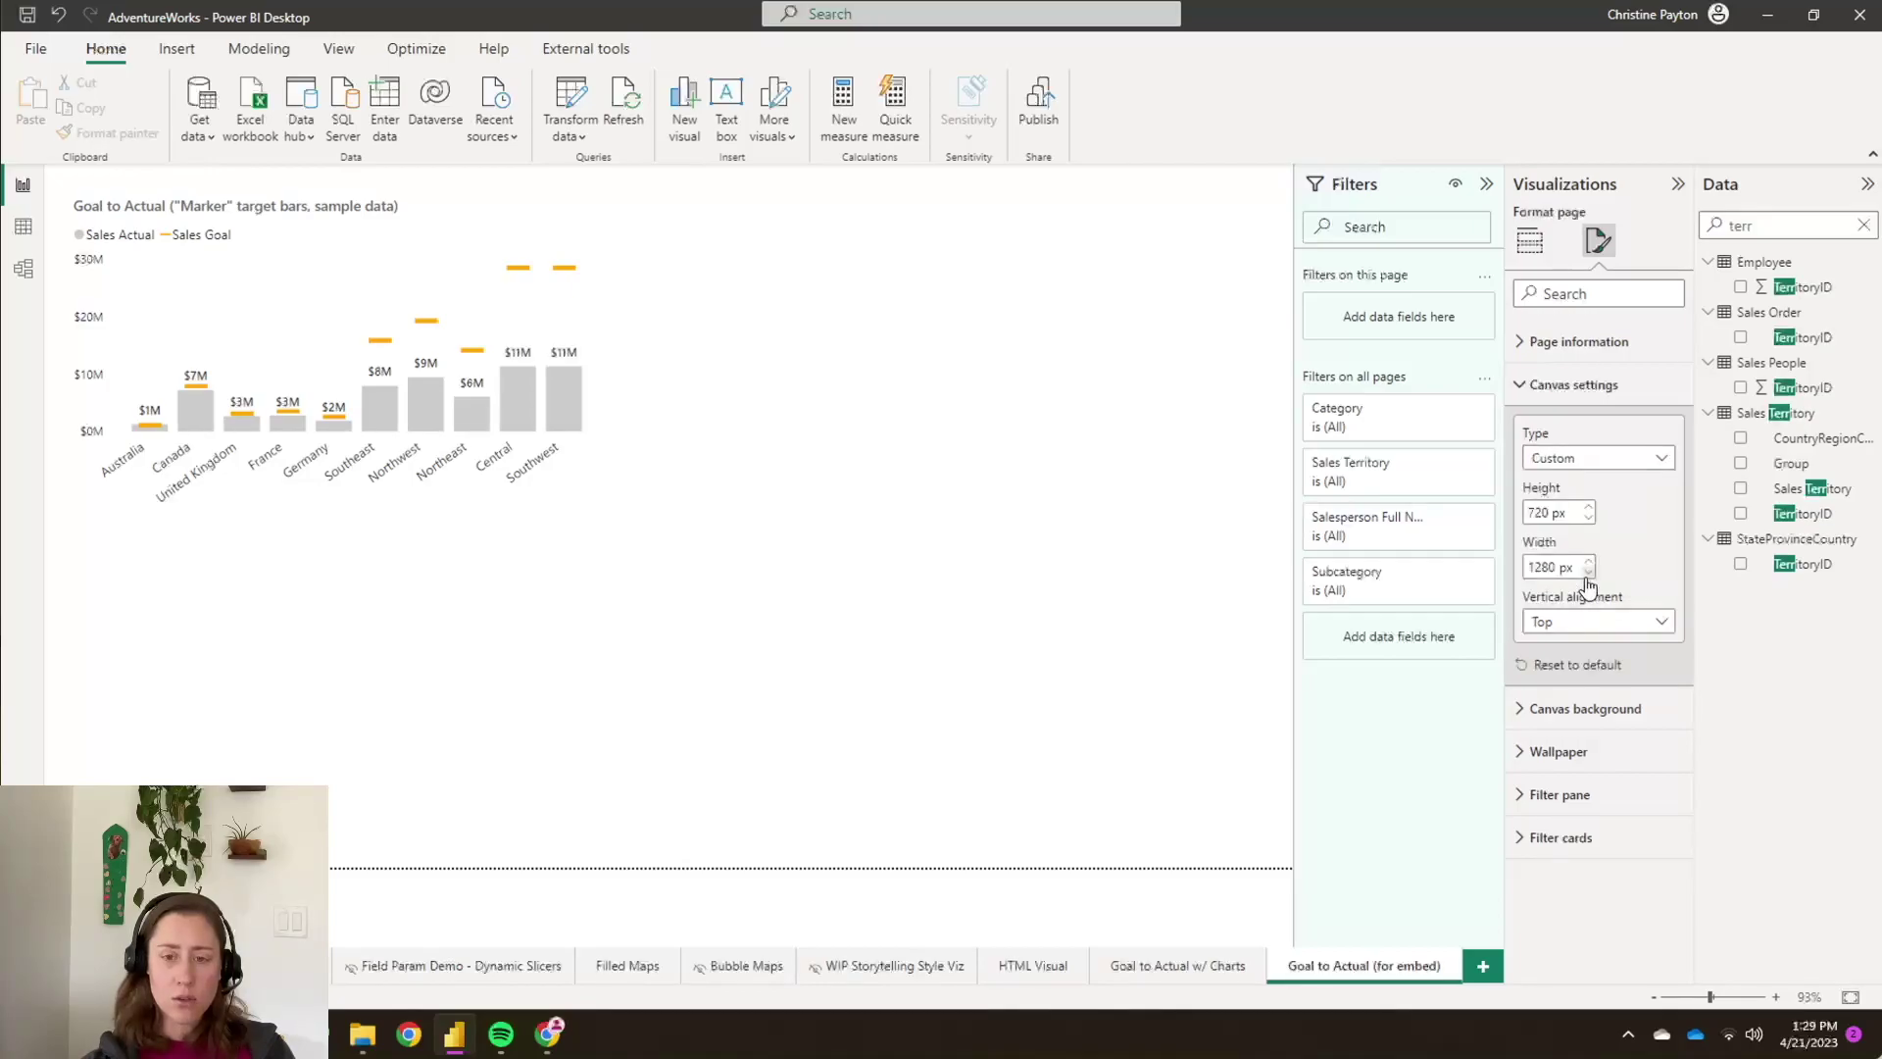
double_click(1536, 511)
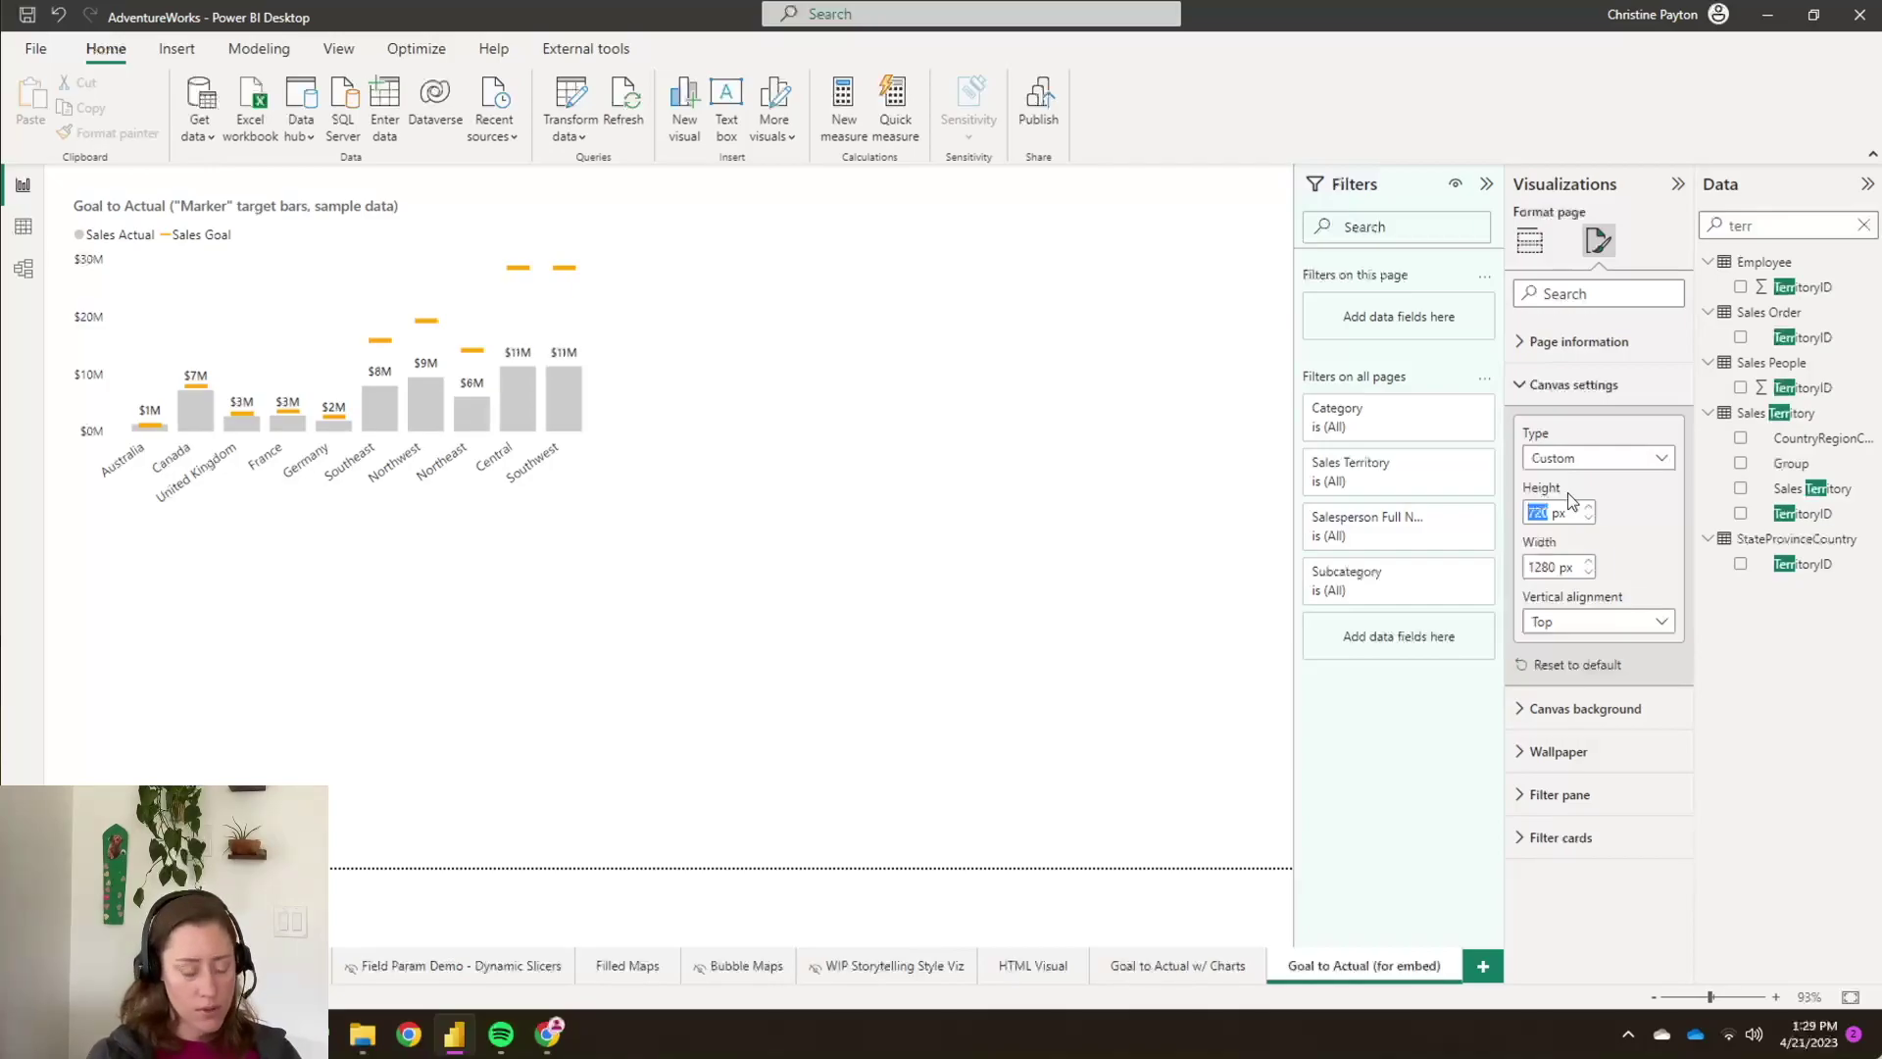
text(400)
key(Return)
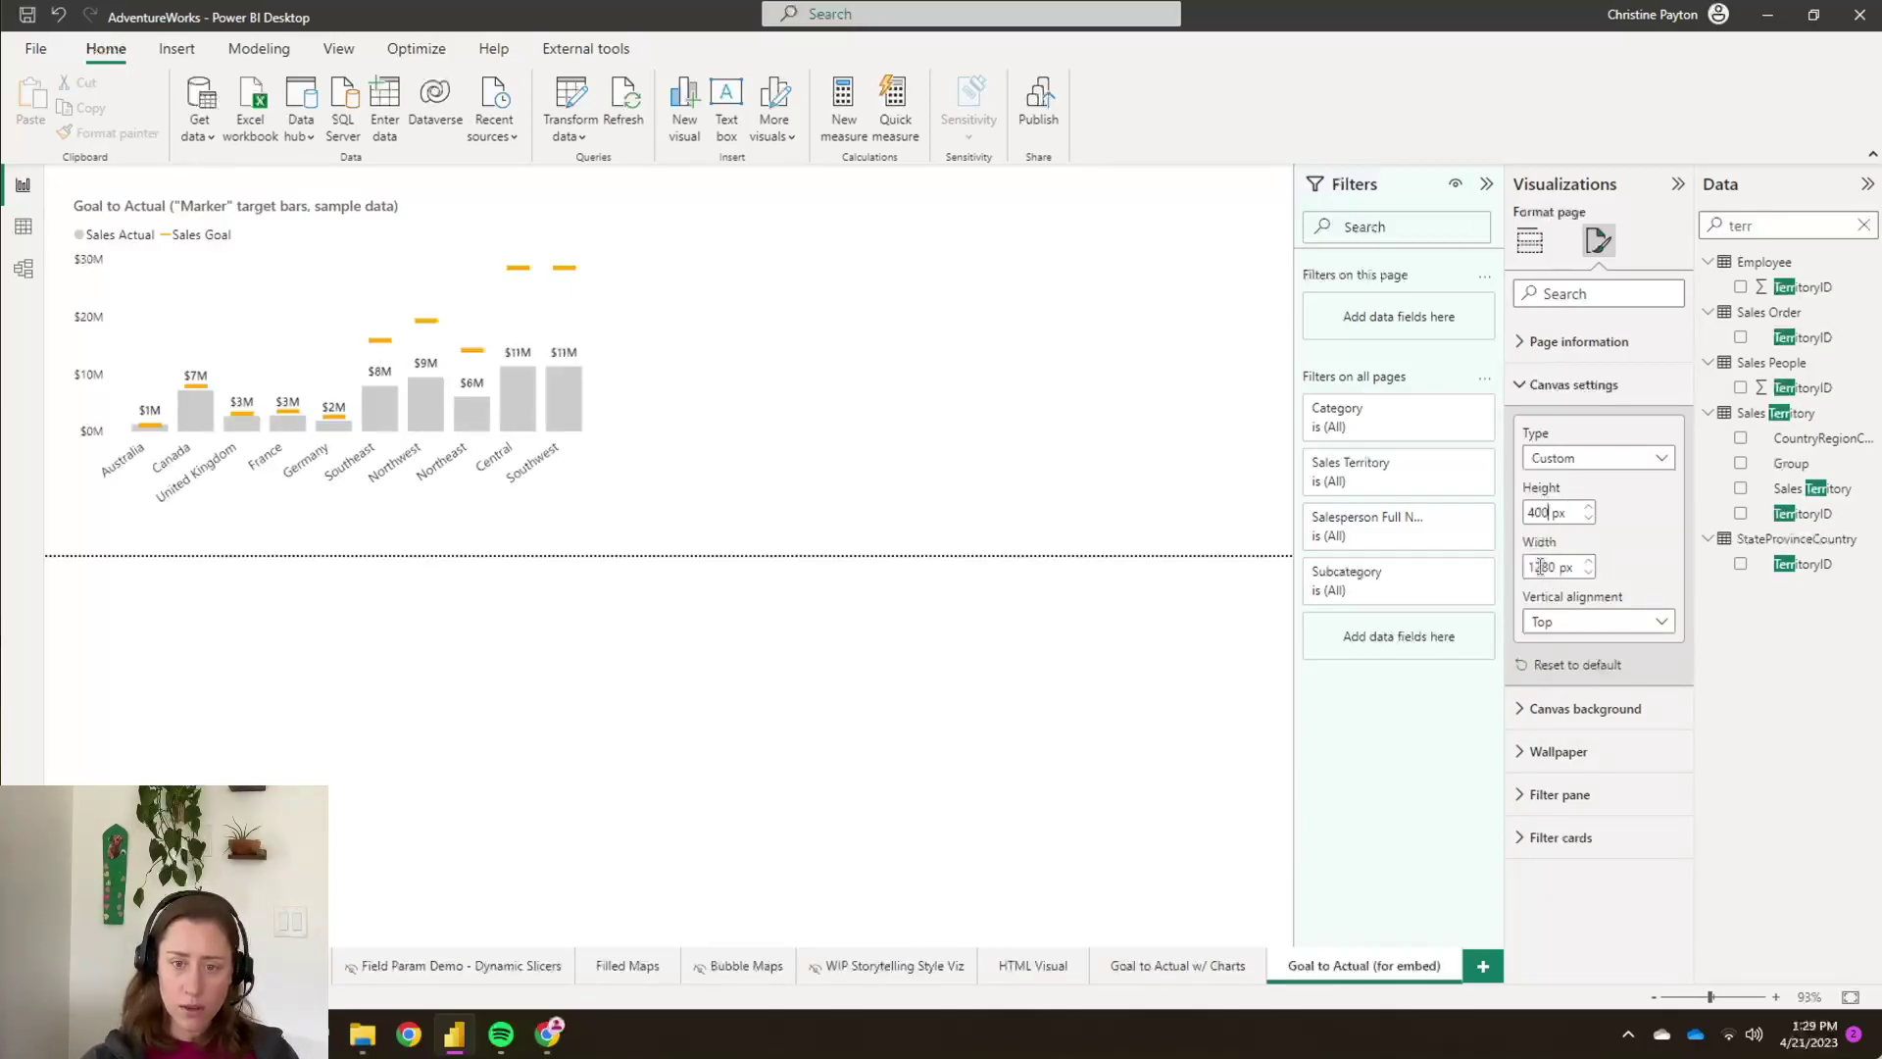
double_click(1549, 567)
text(6)
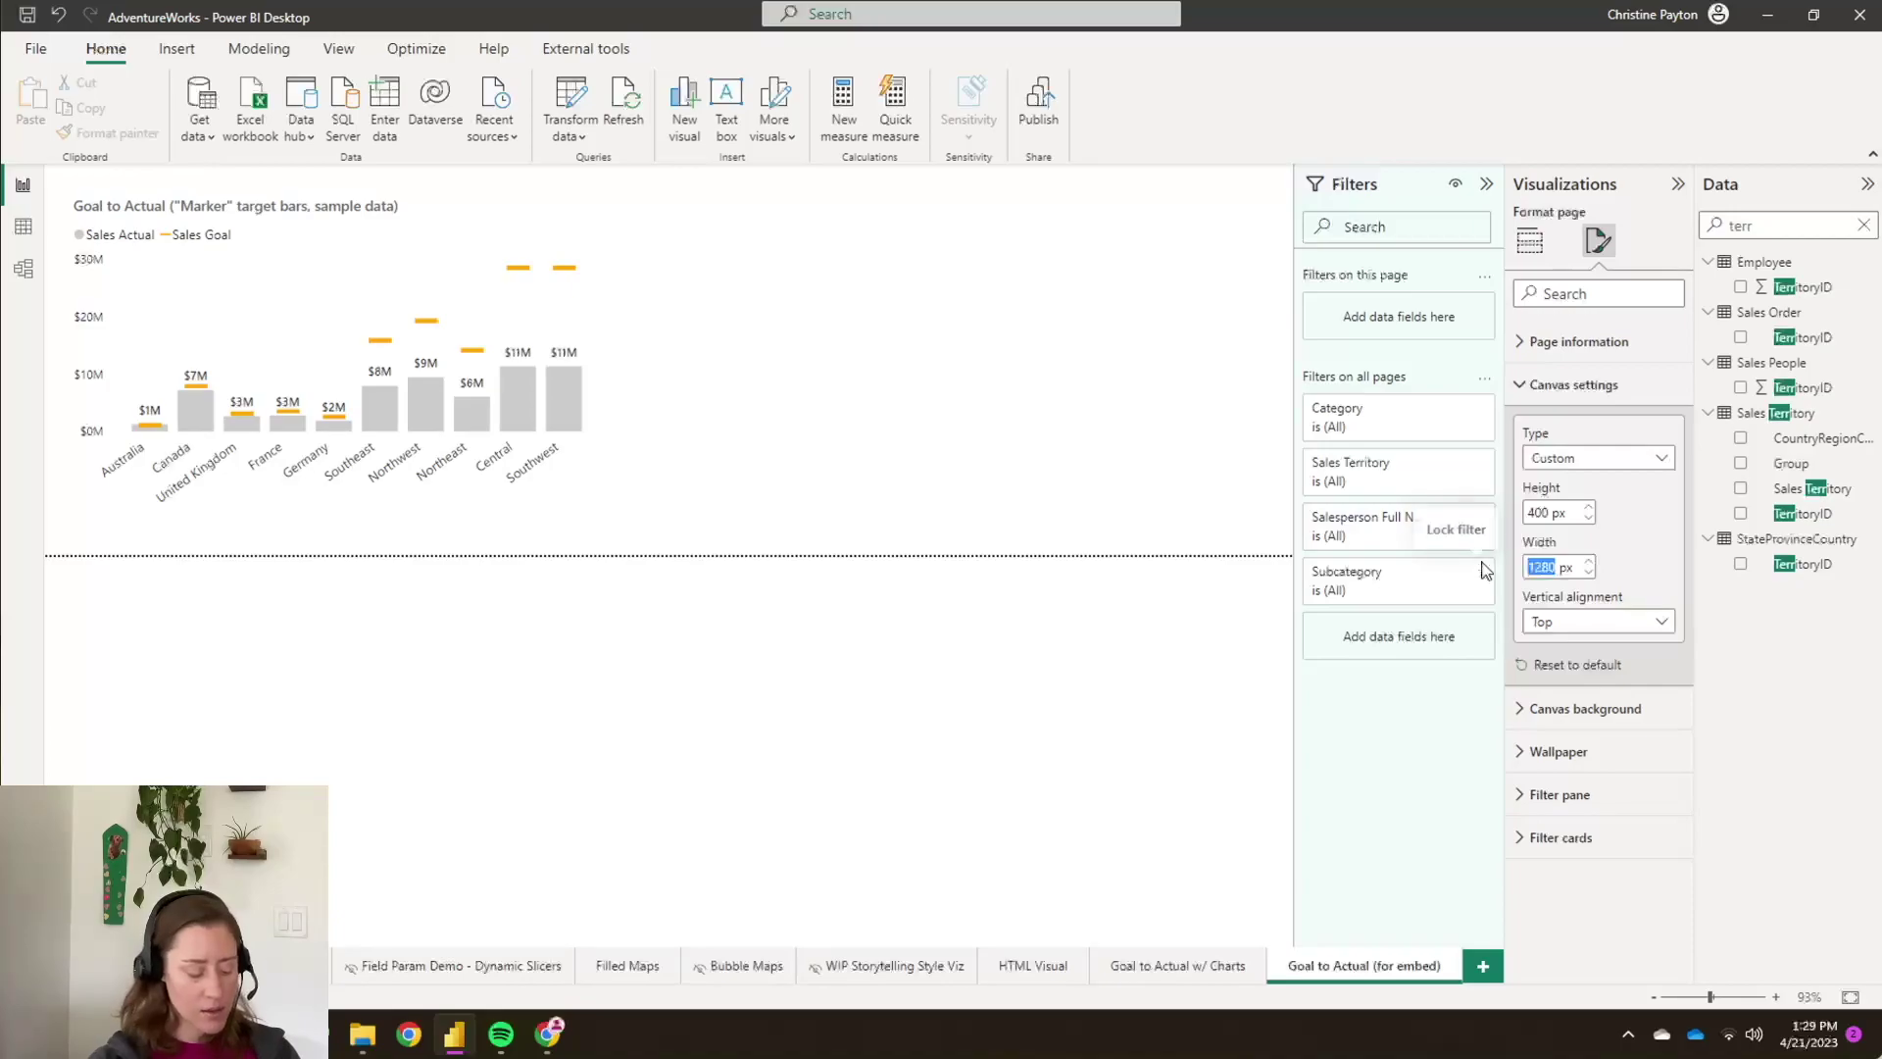
text(00)
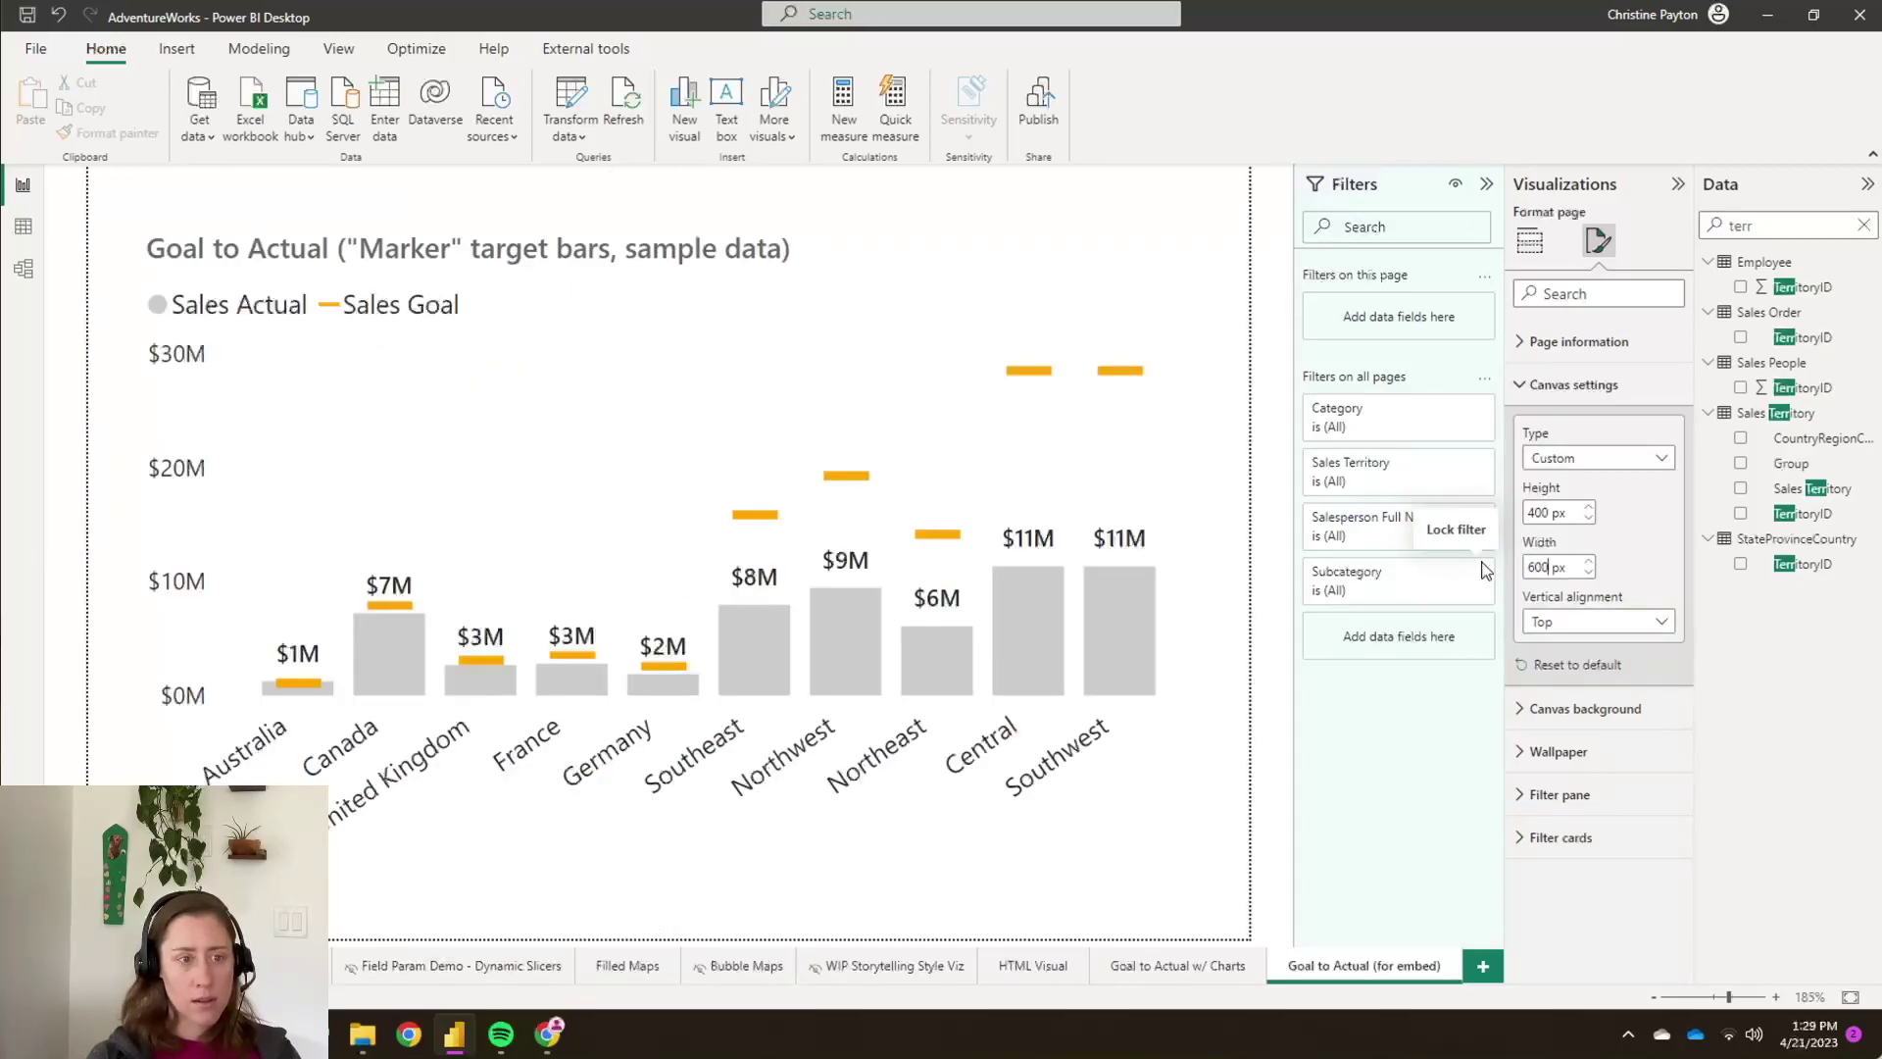
double_click(1546, 511)
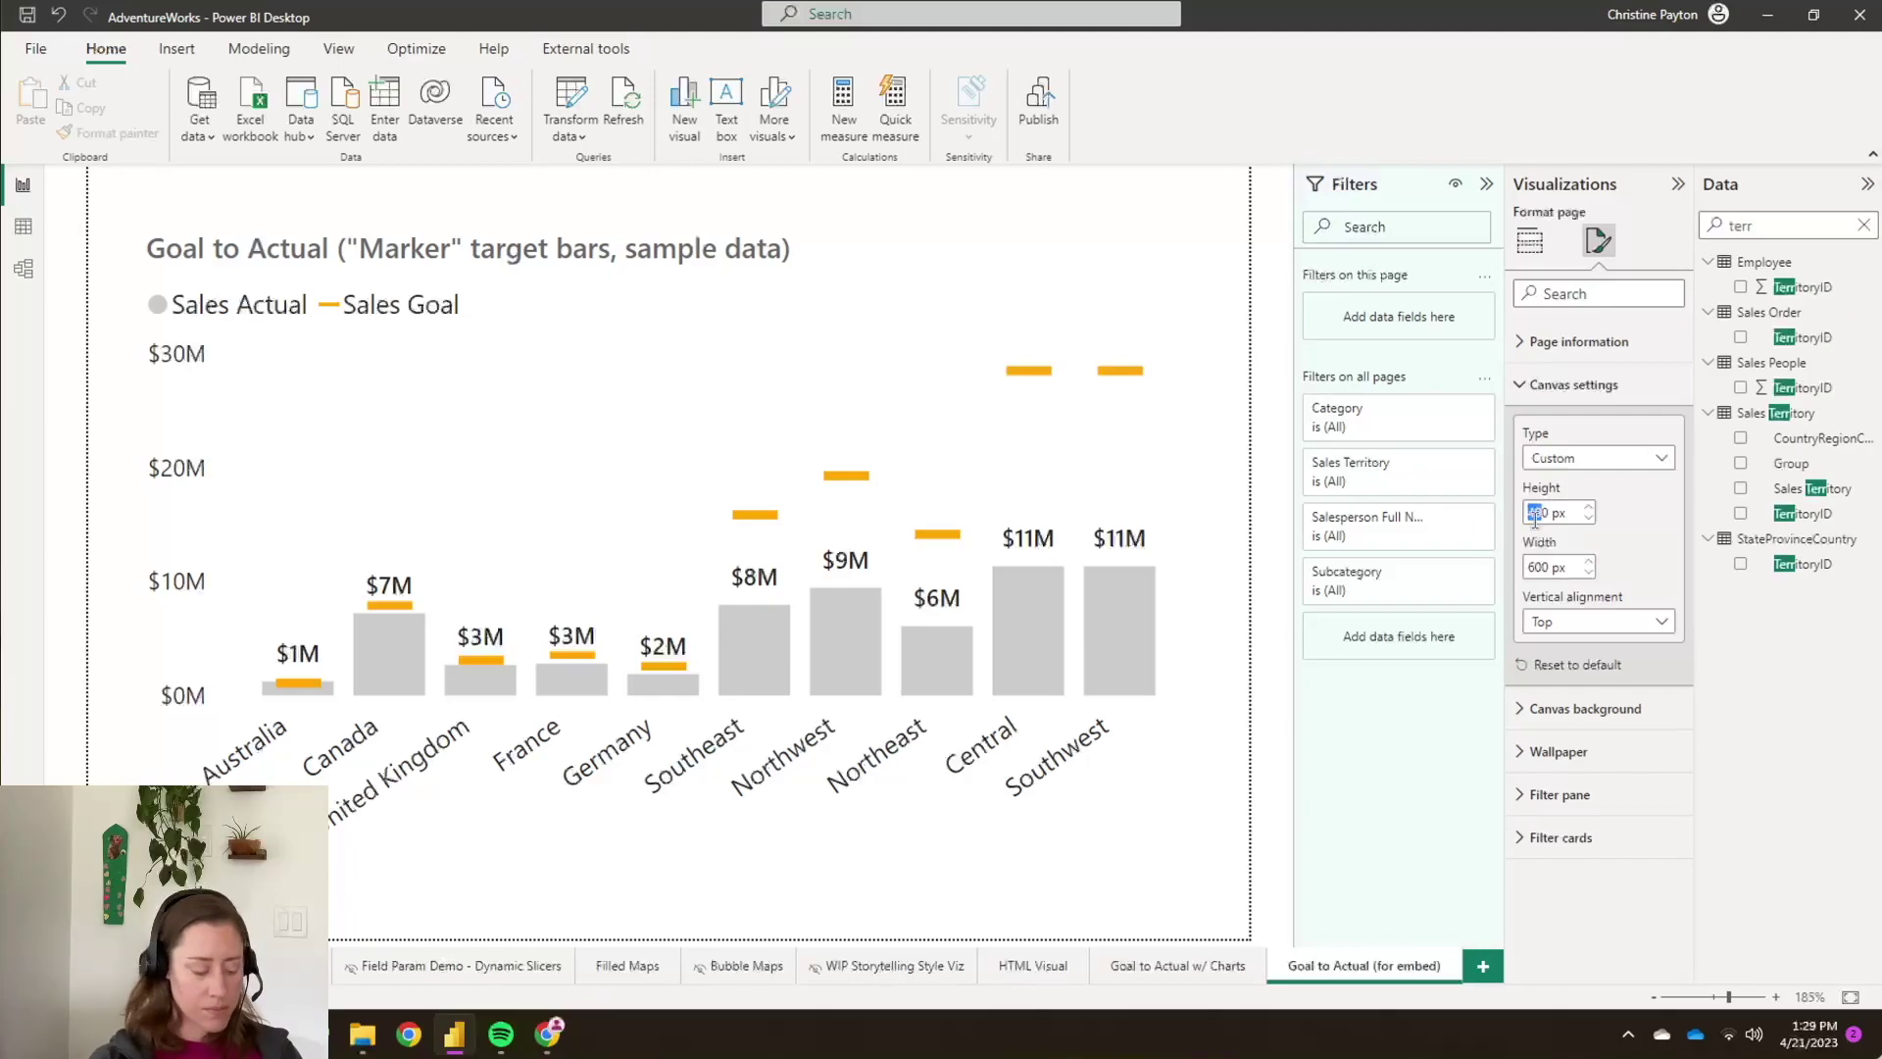
text(380)
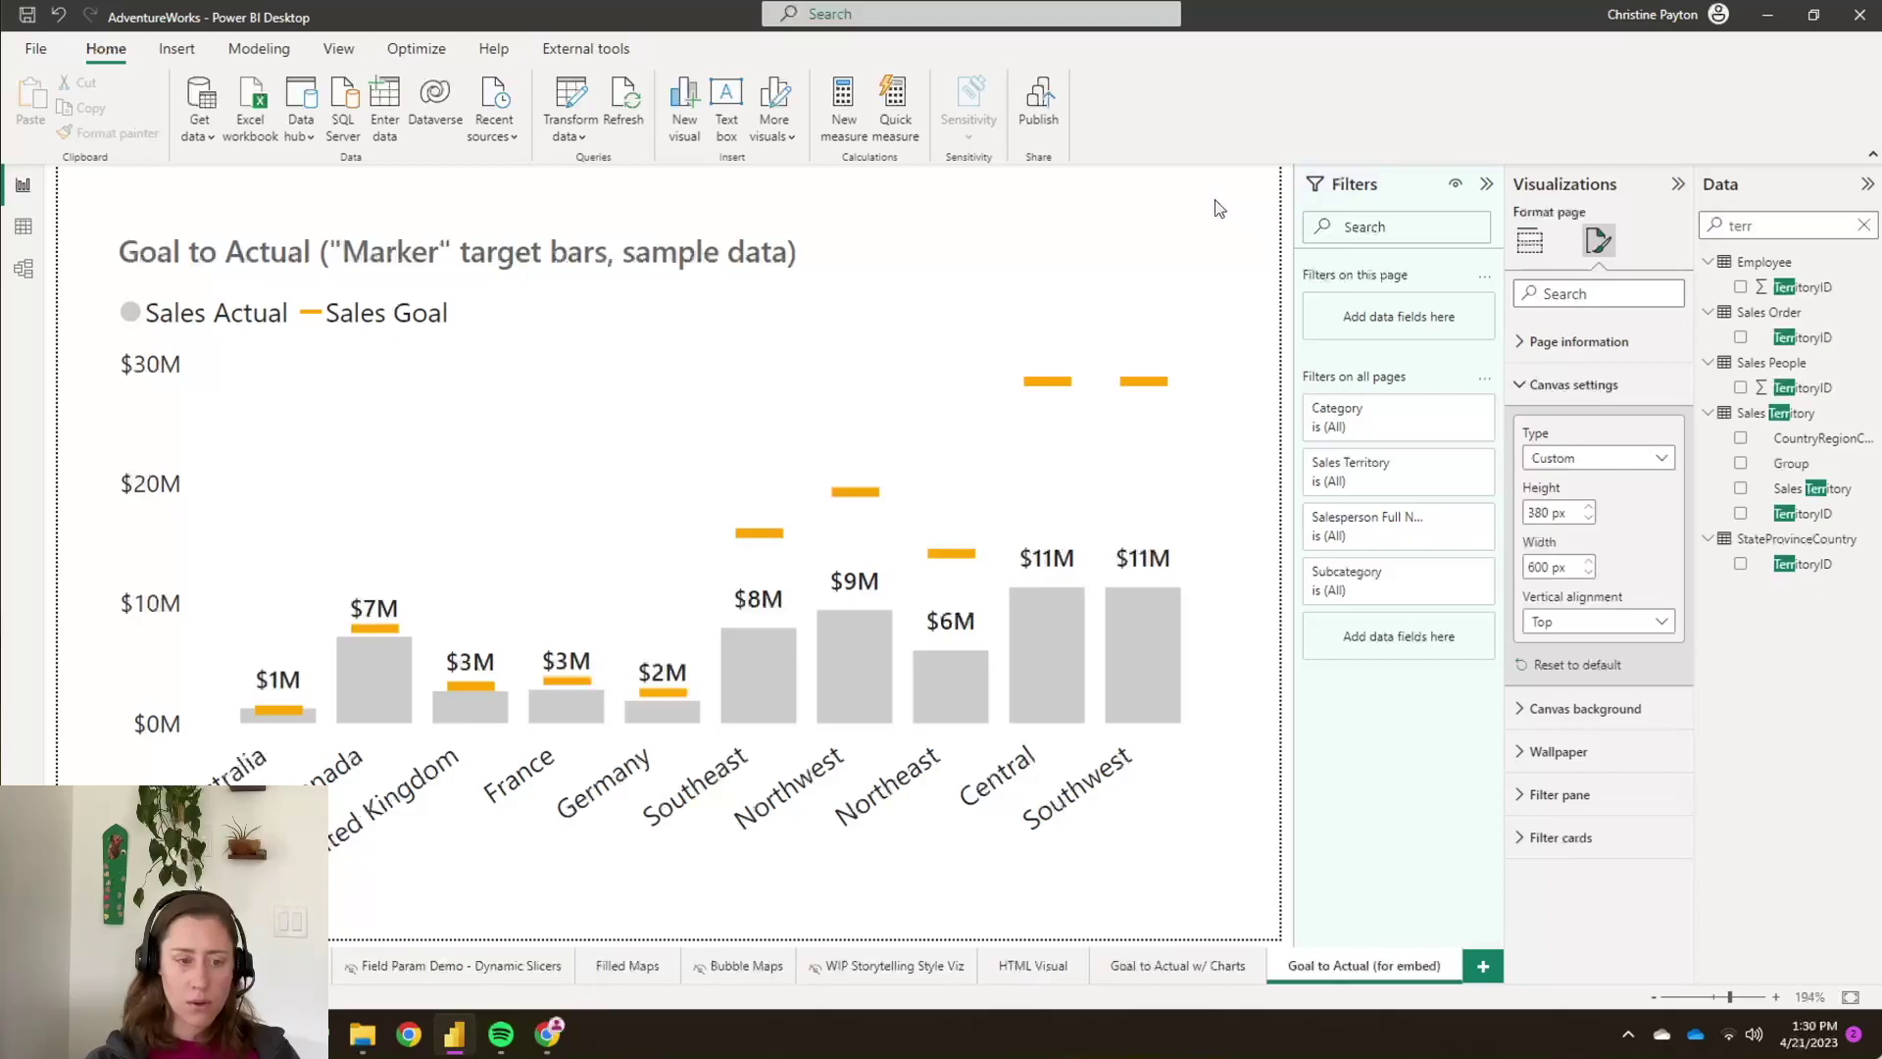
click(1065, 209)
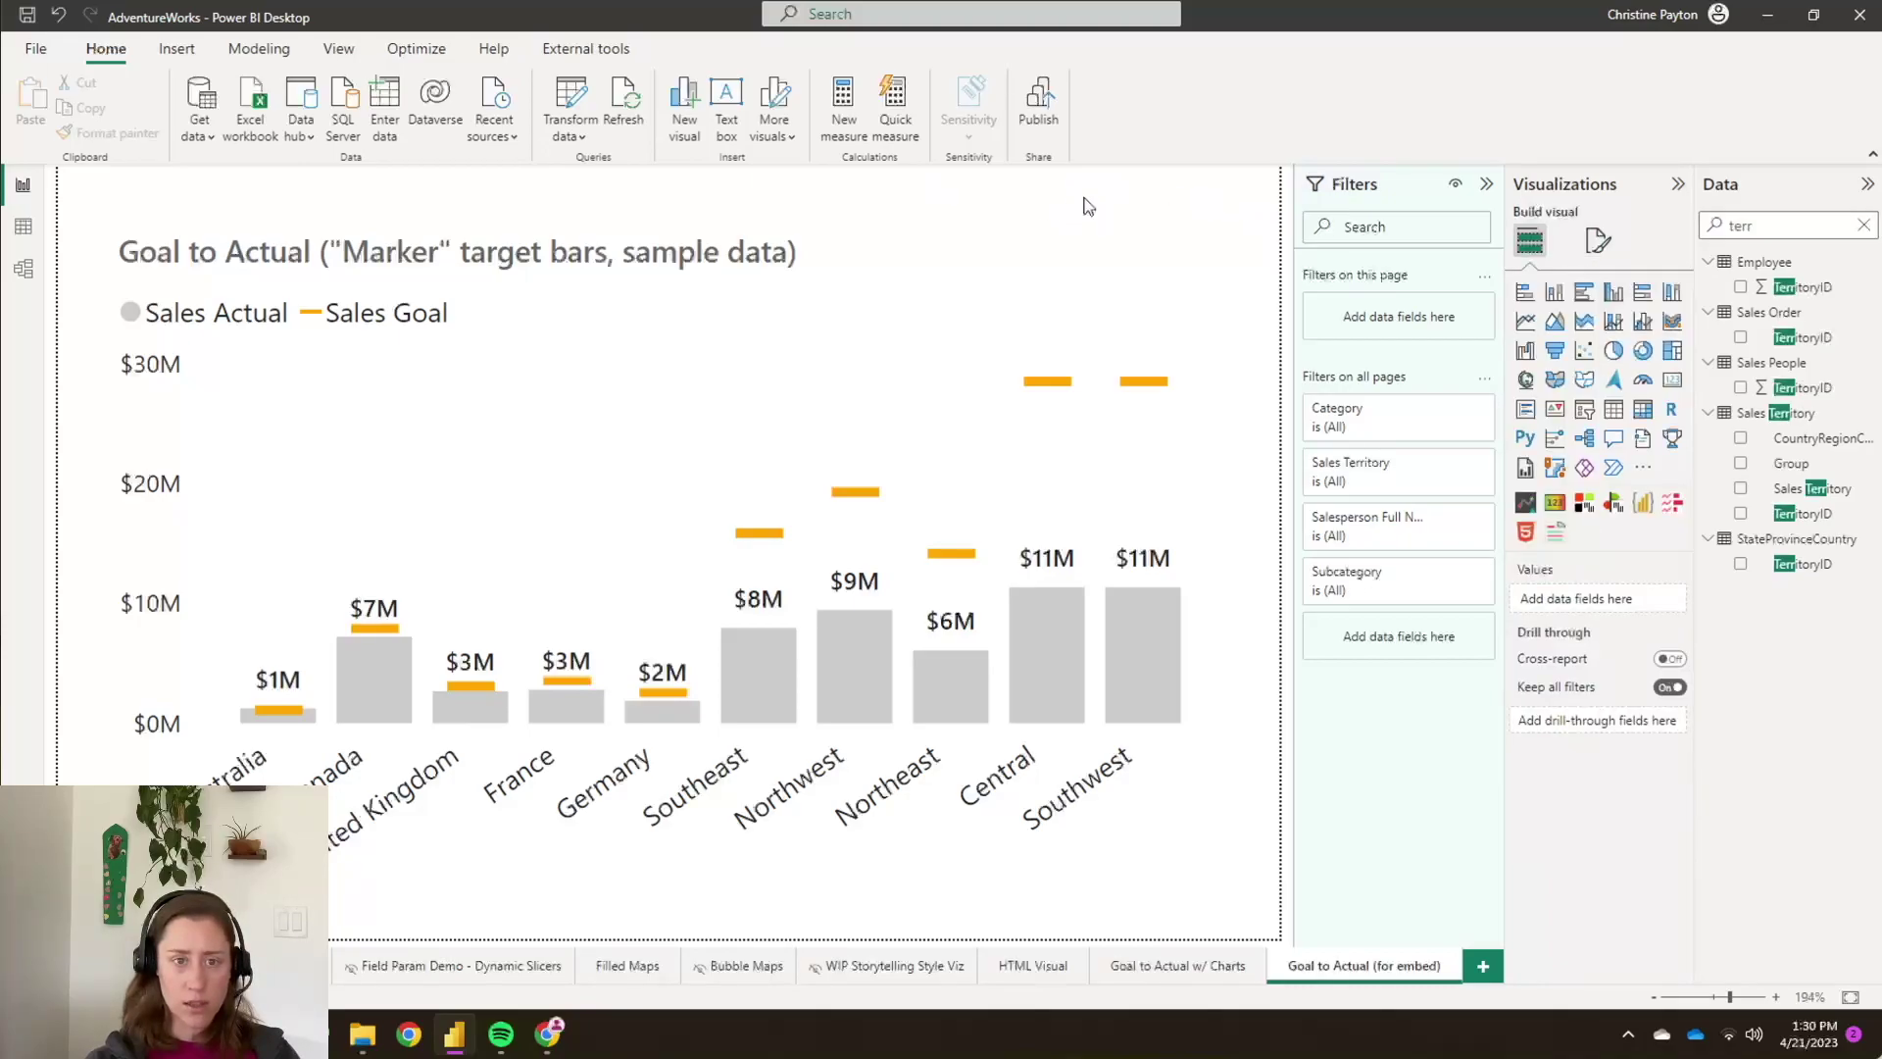
- Save the report and publish it to My workspace, replacing the AdventureWorks dataset
click(1028, 95)
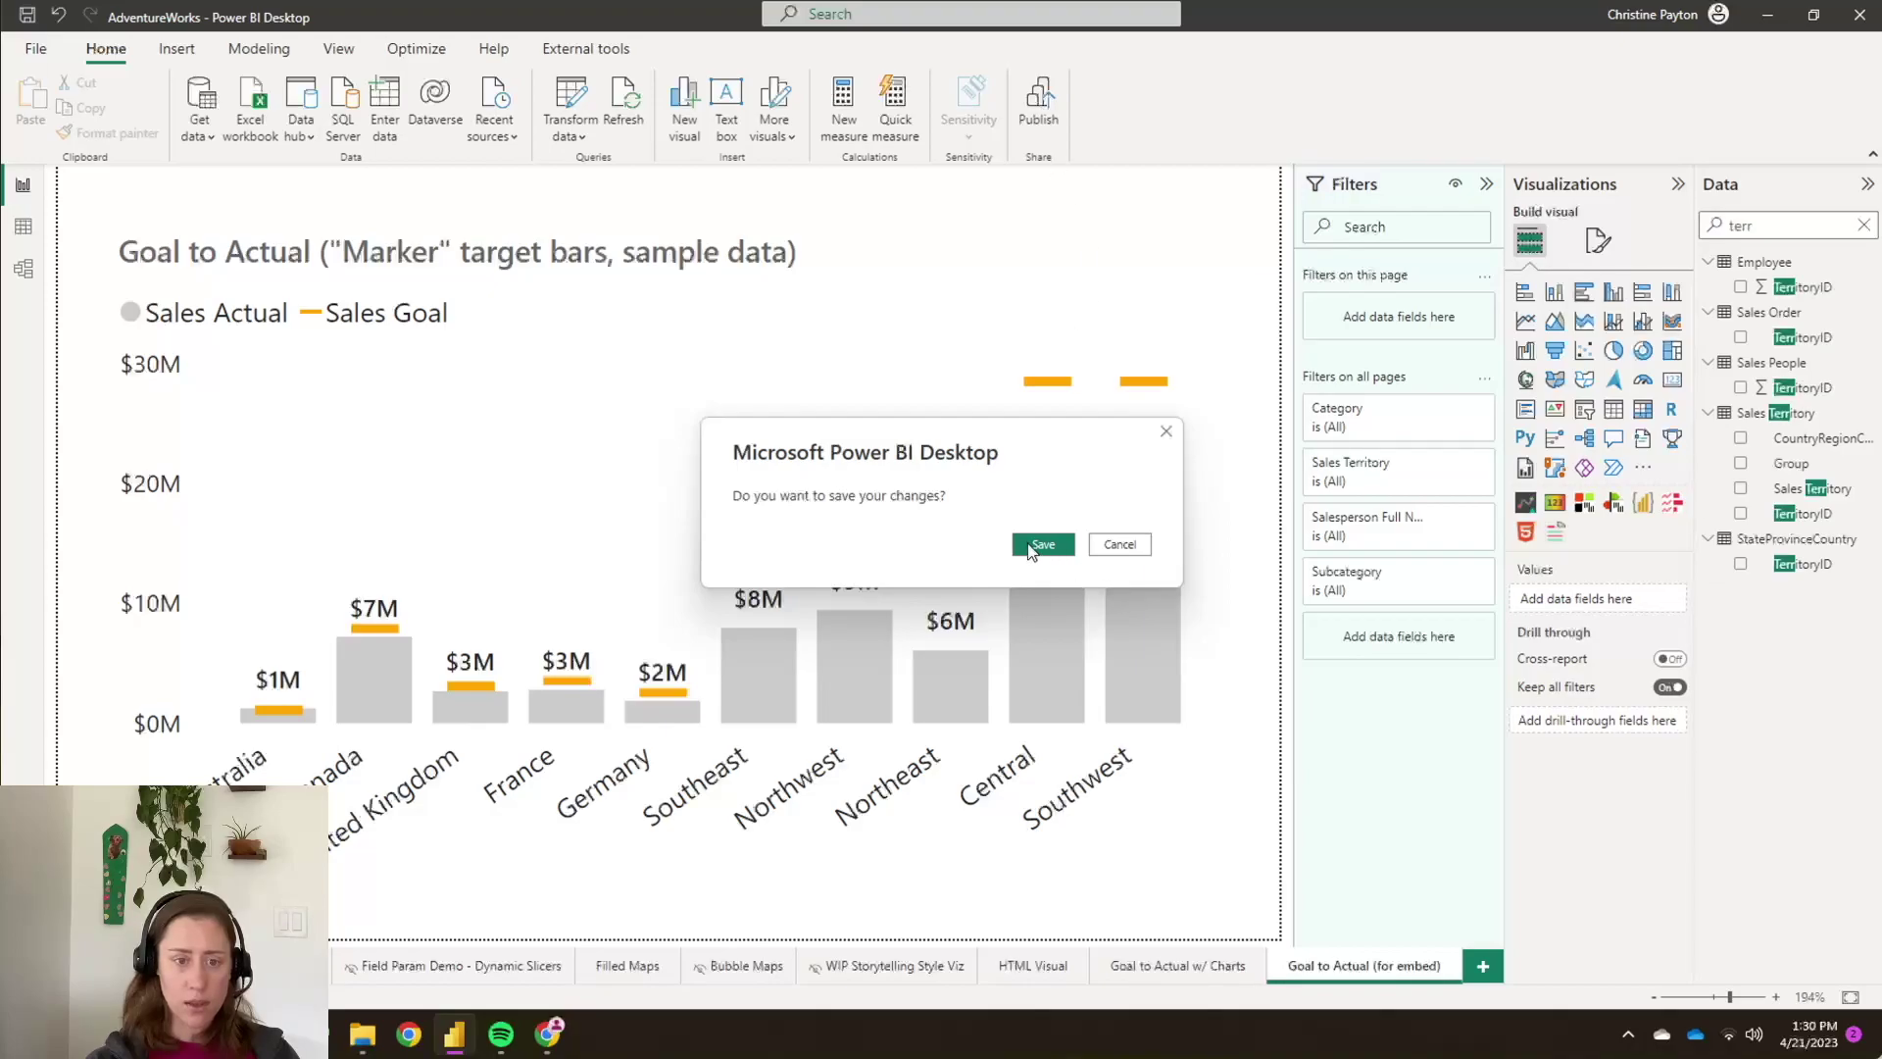
click(1032, 549)
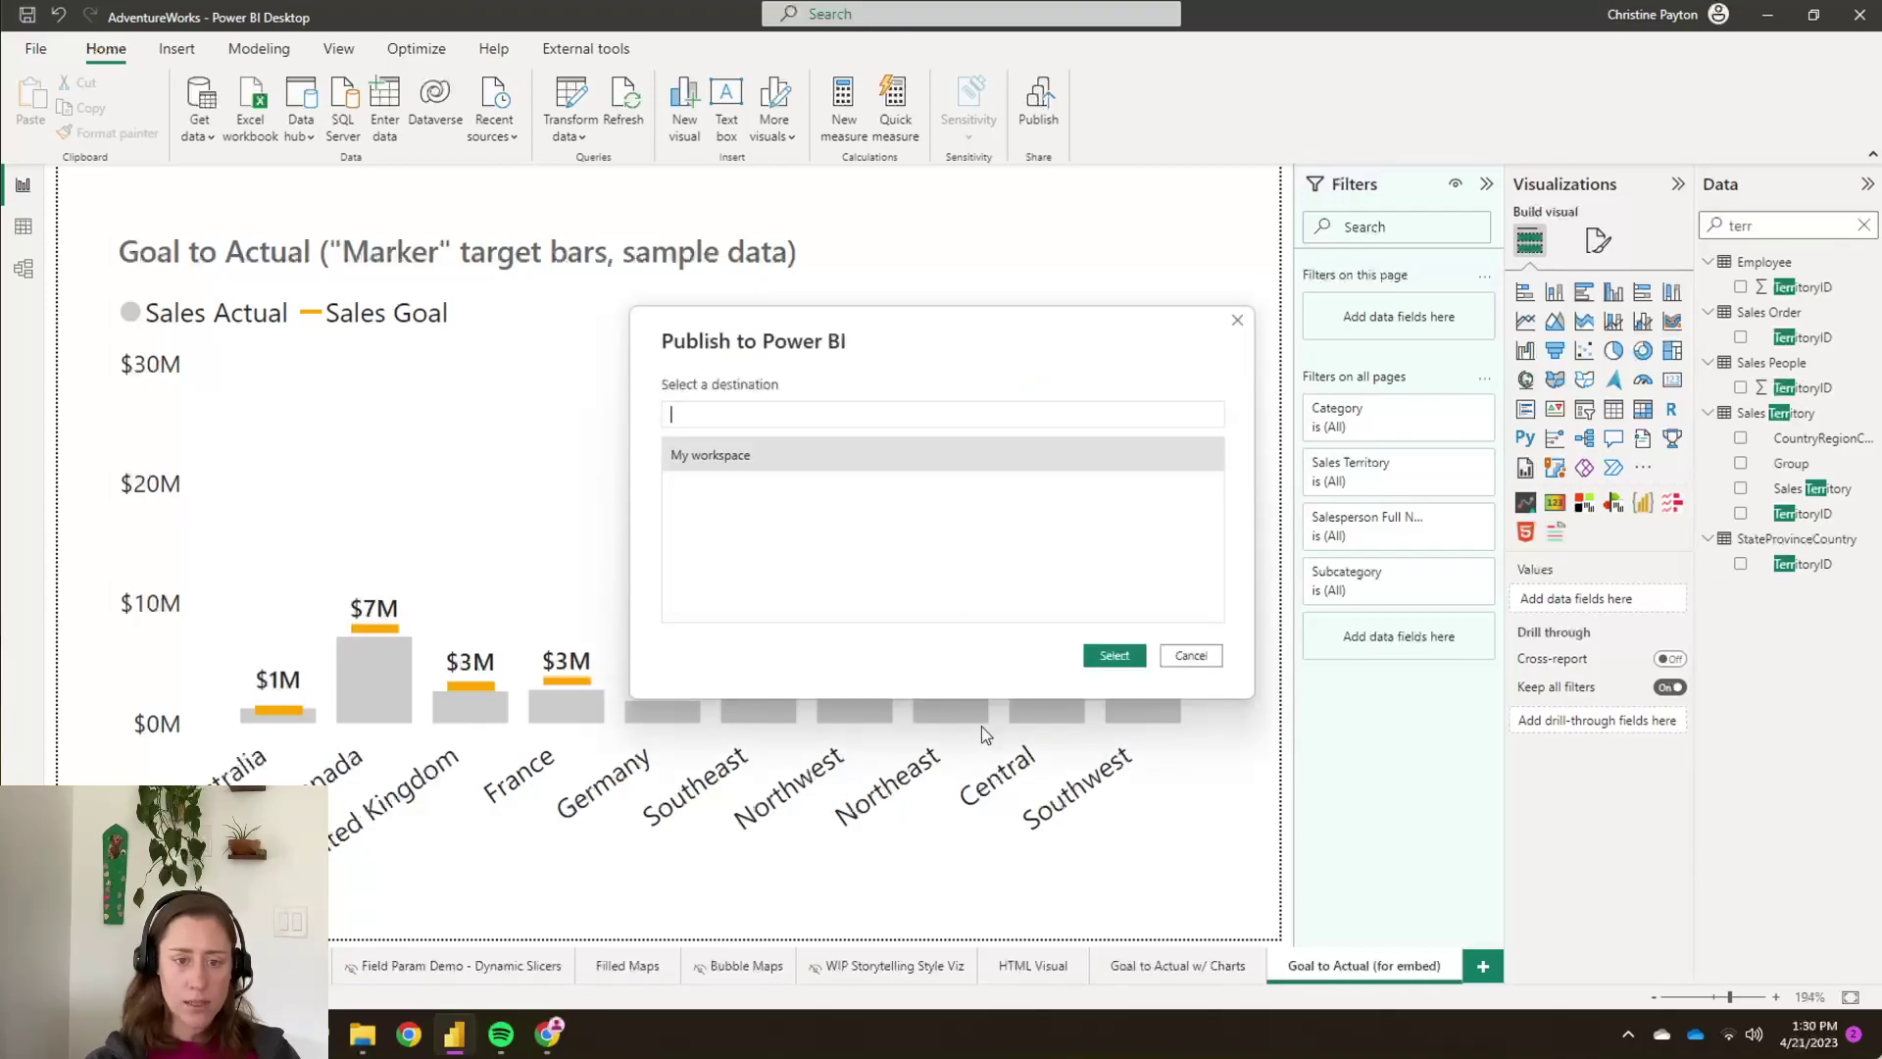
click(1111, 652)
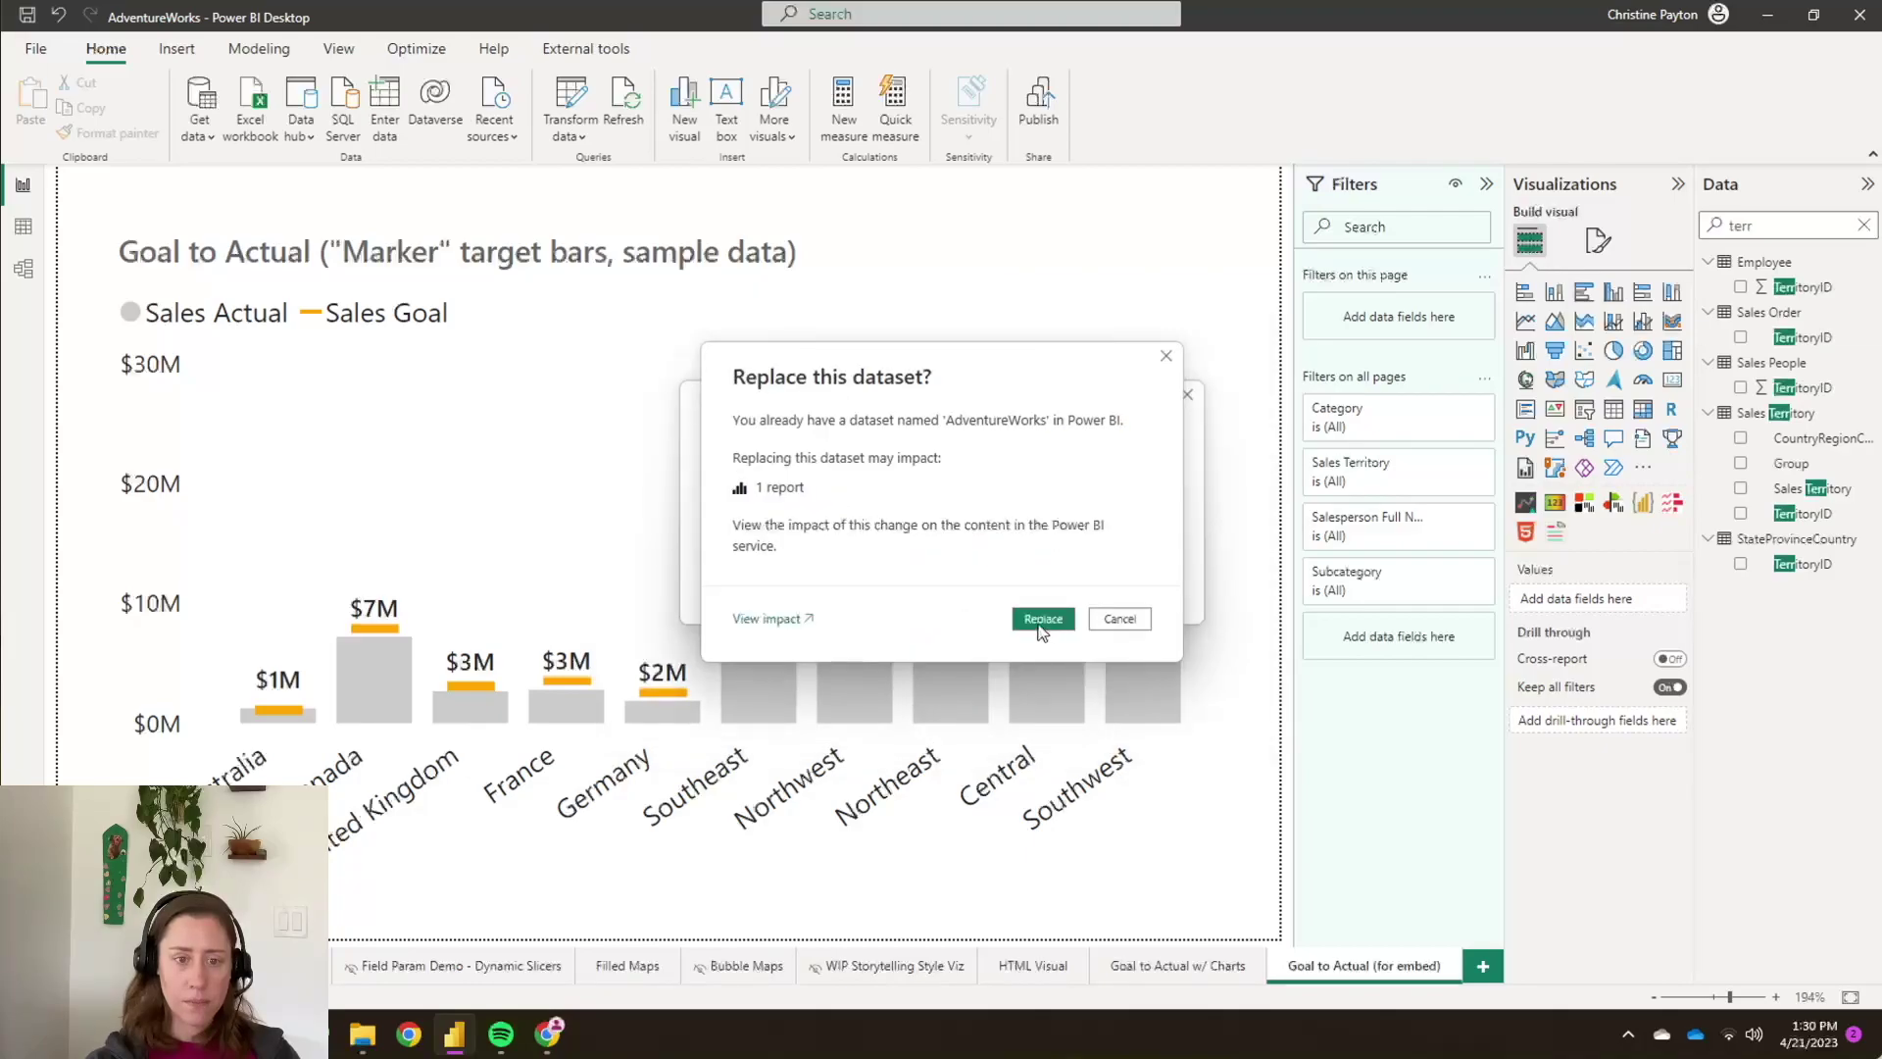
click(1037, 622)
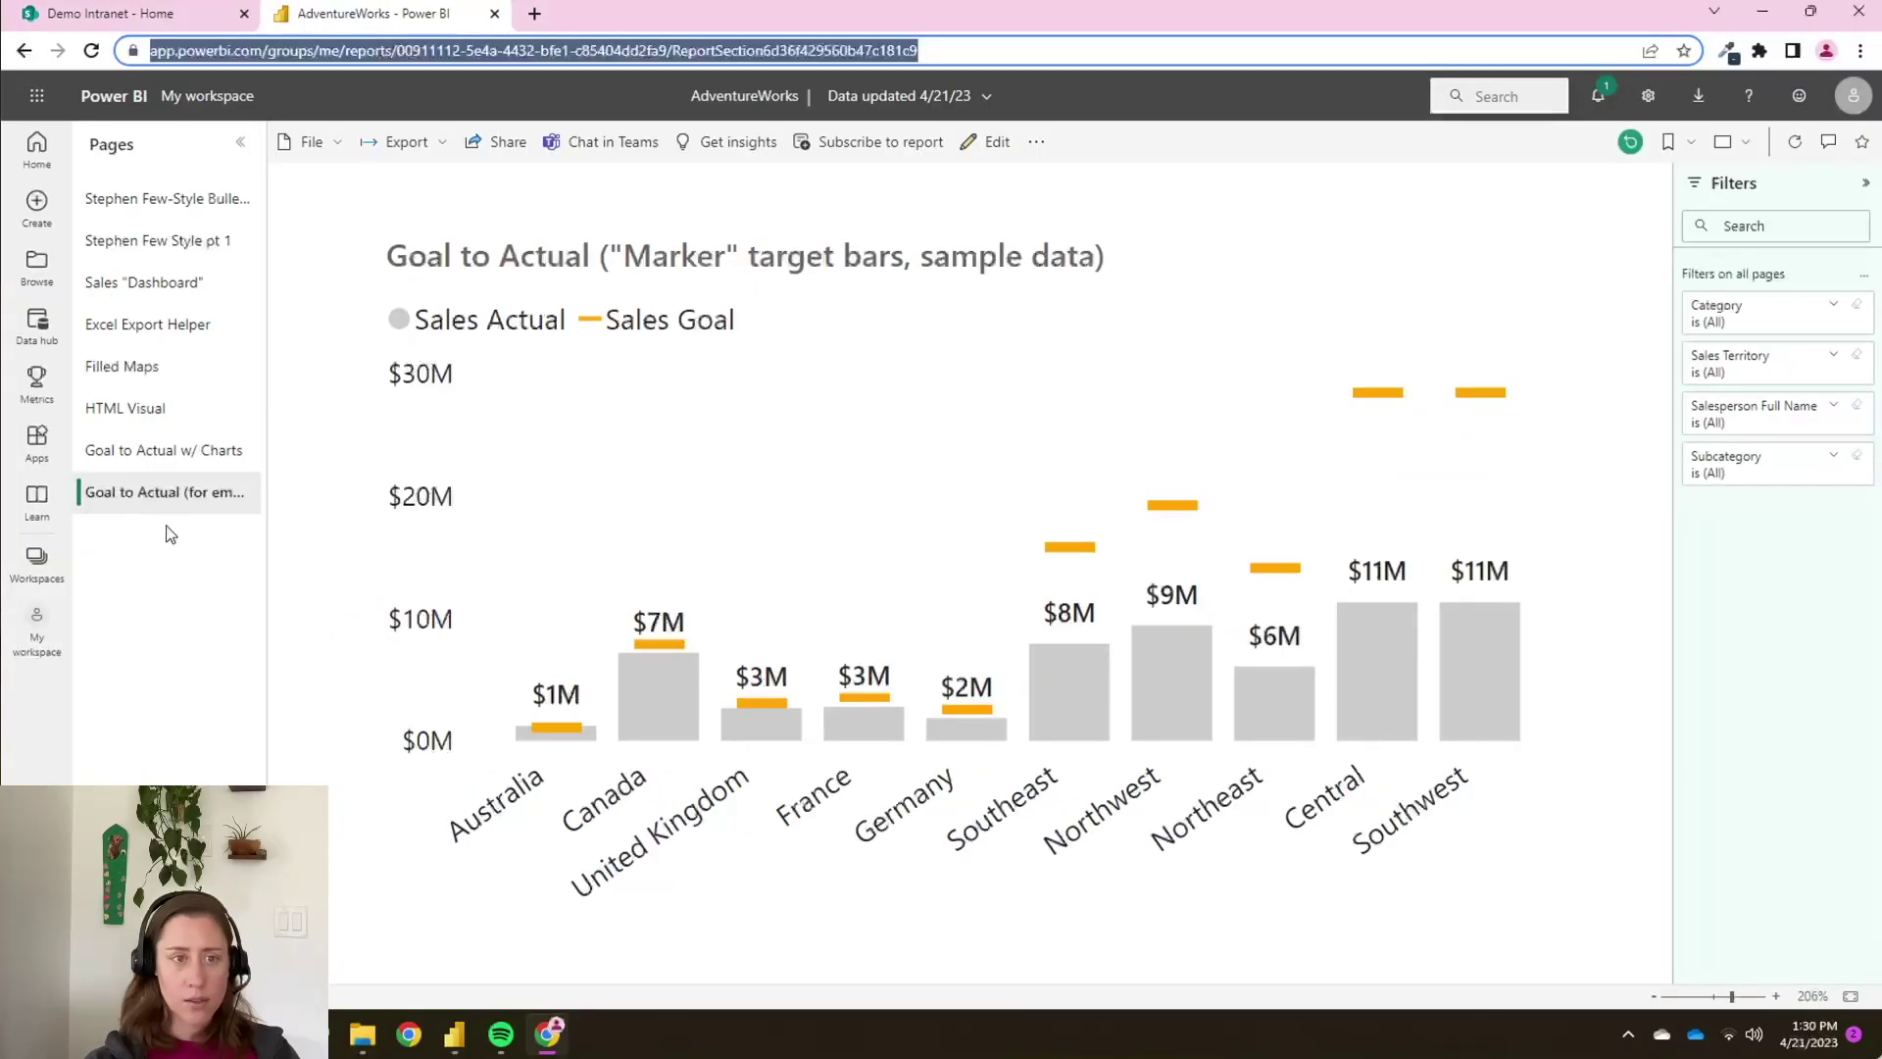
- Open the published report in the browser, copy its URL, and go to the Demo Intranet tab
click(170, 538)
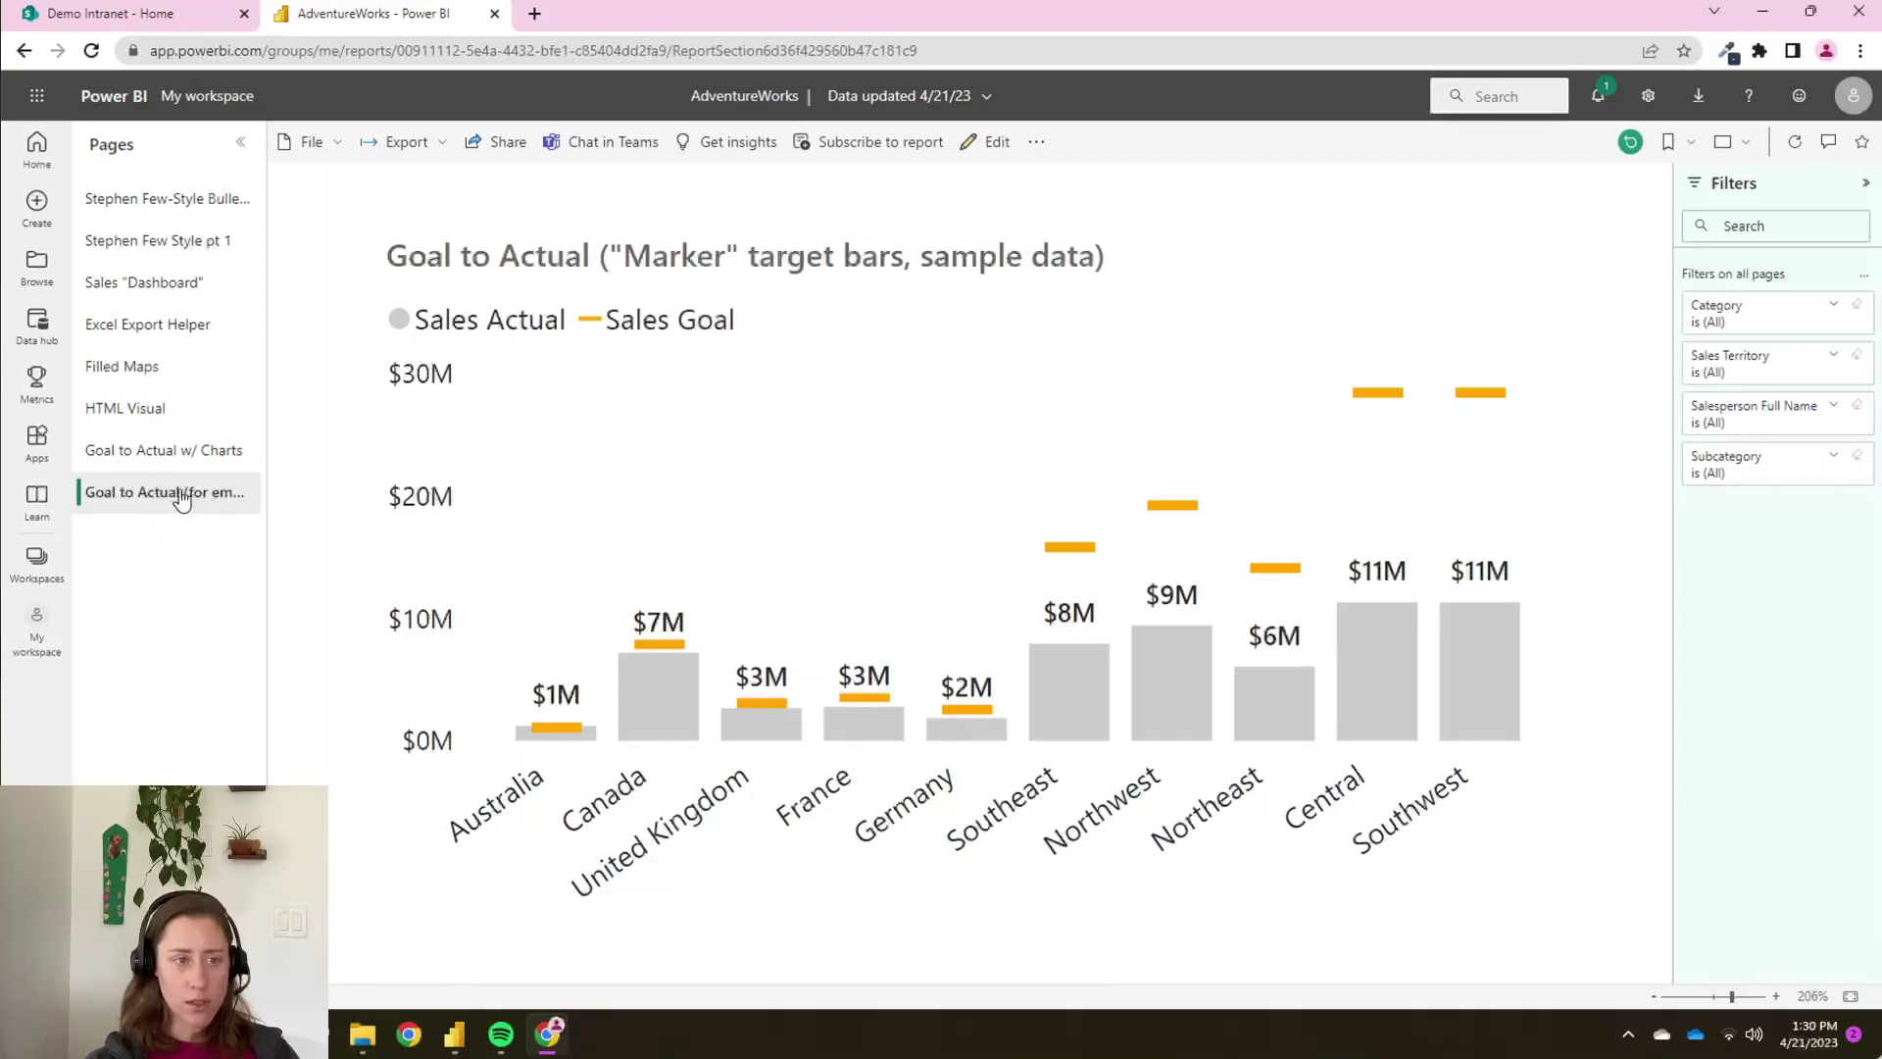
click(274, 47)
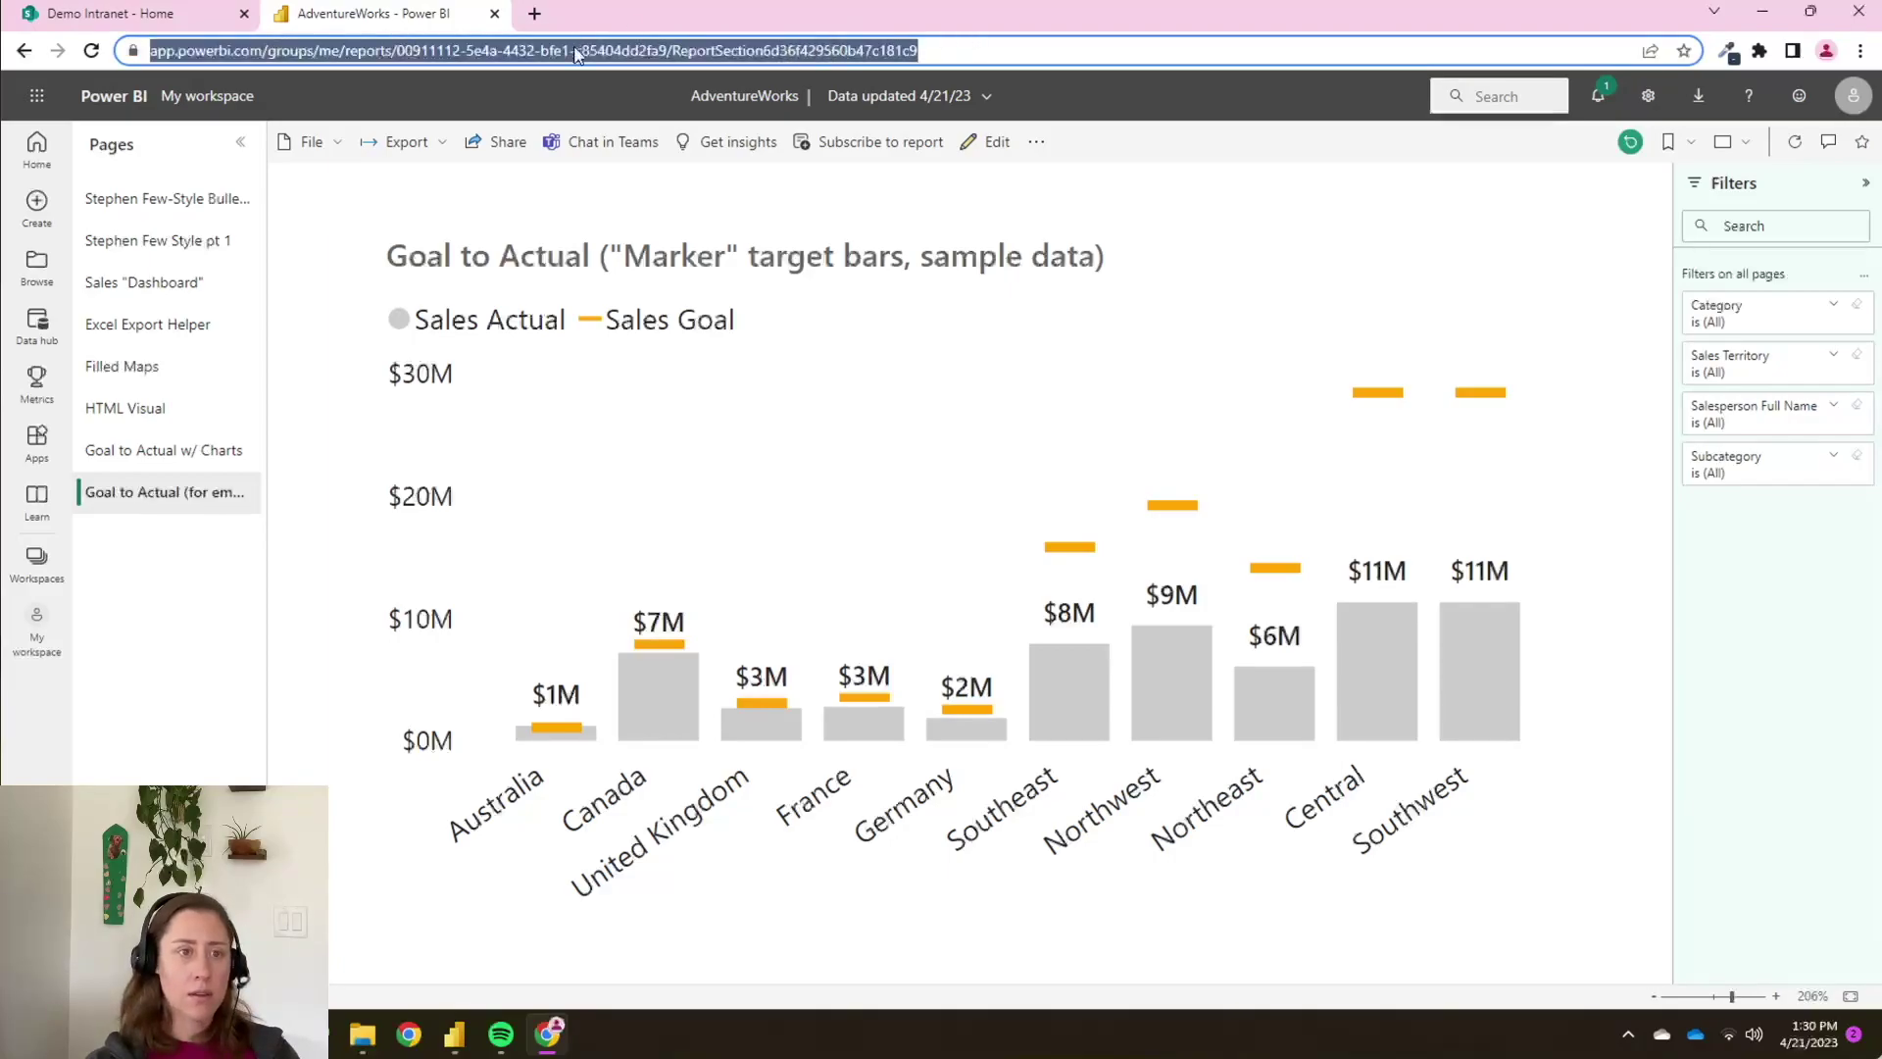
click(119, 21)
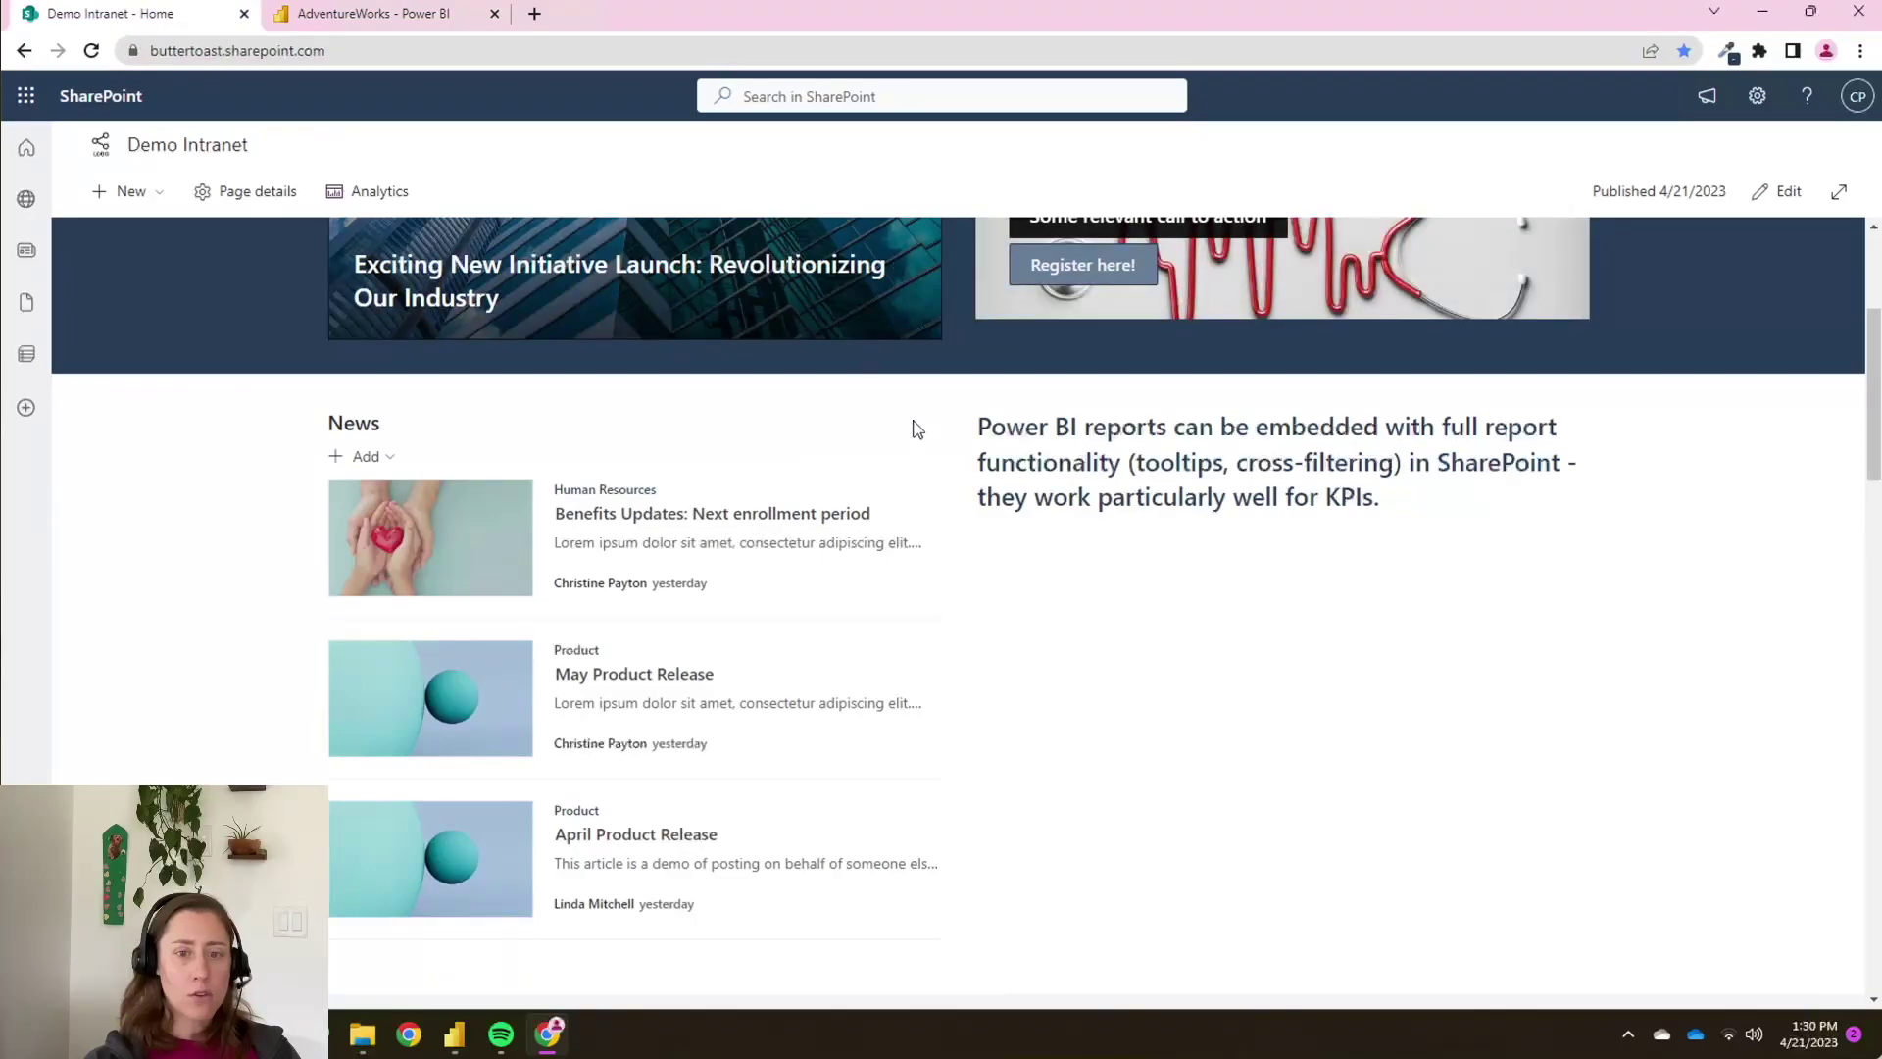
- Use the Edit button at the top right to start editing the Demo Intranet home page
click(1784, 194)
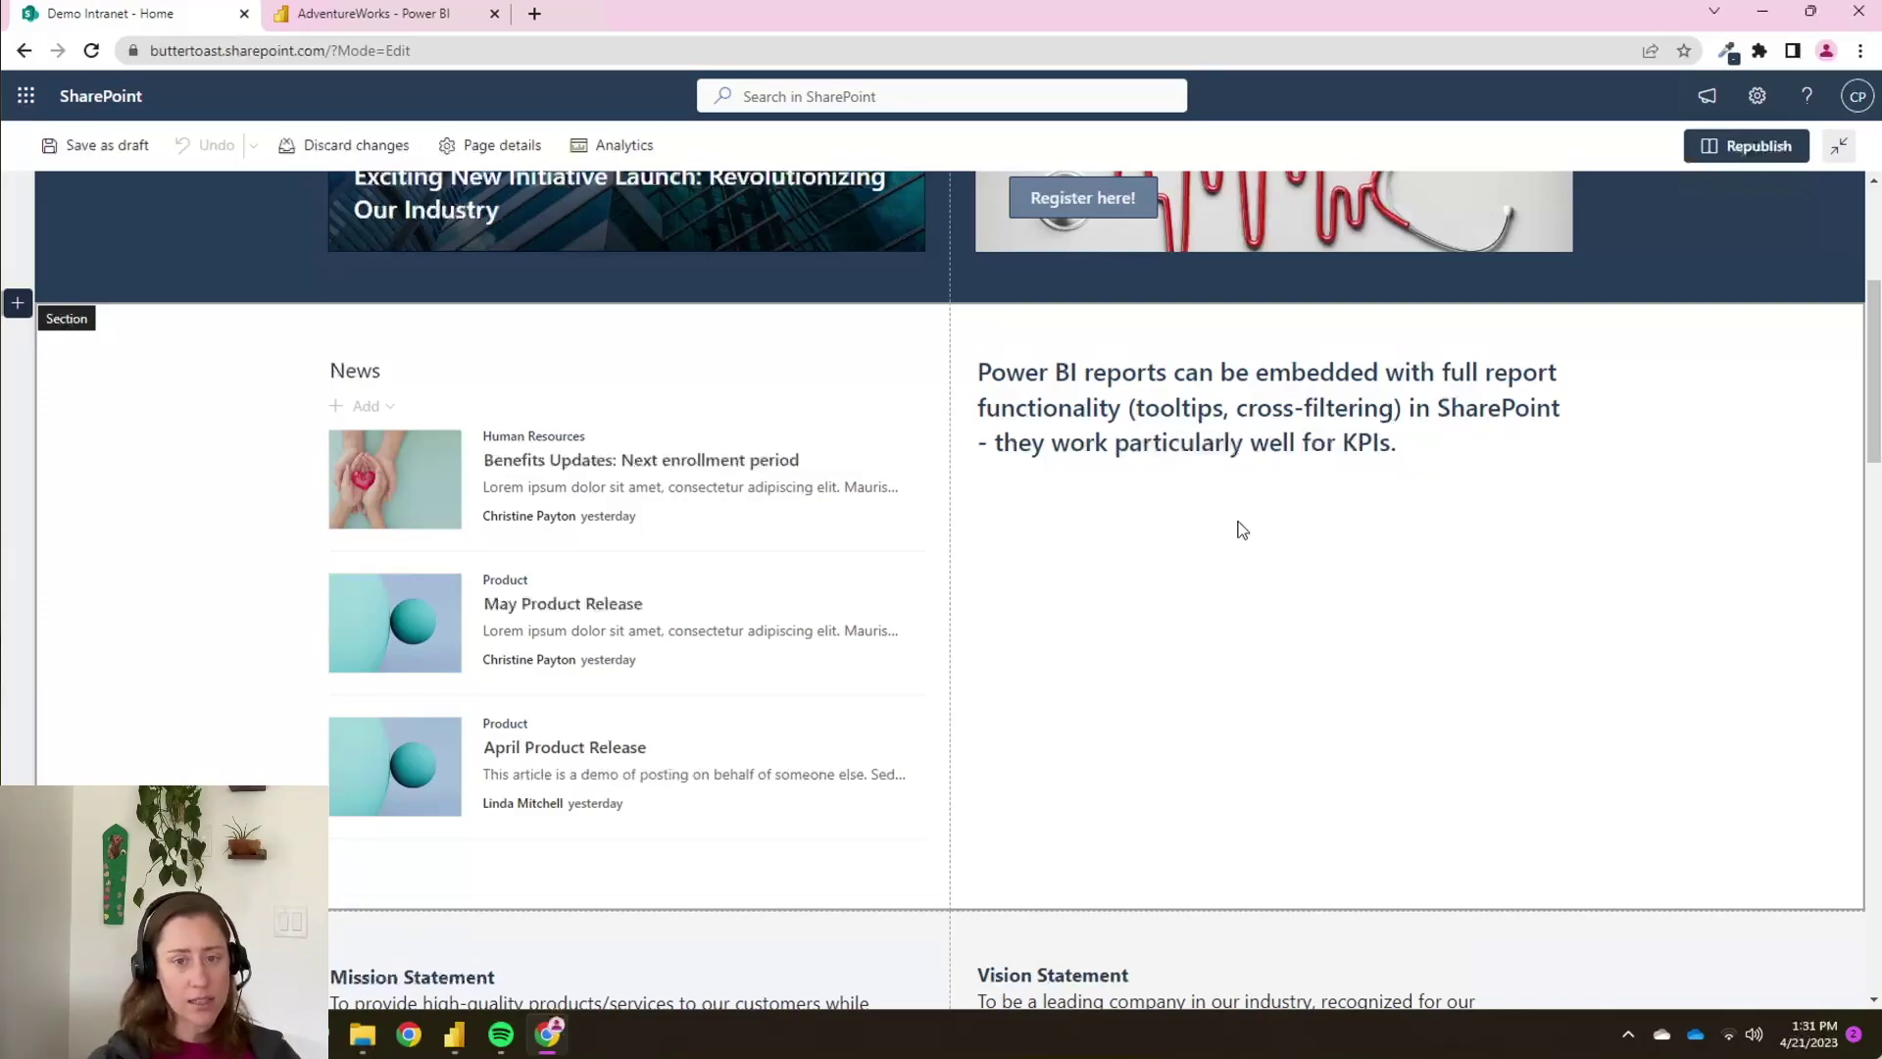
- Insert a Power BI web part beneath the embedding text, found by searching 'po'
click(1271, 494)
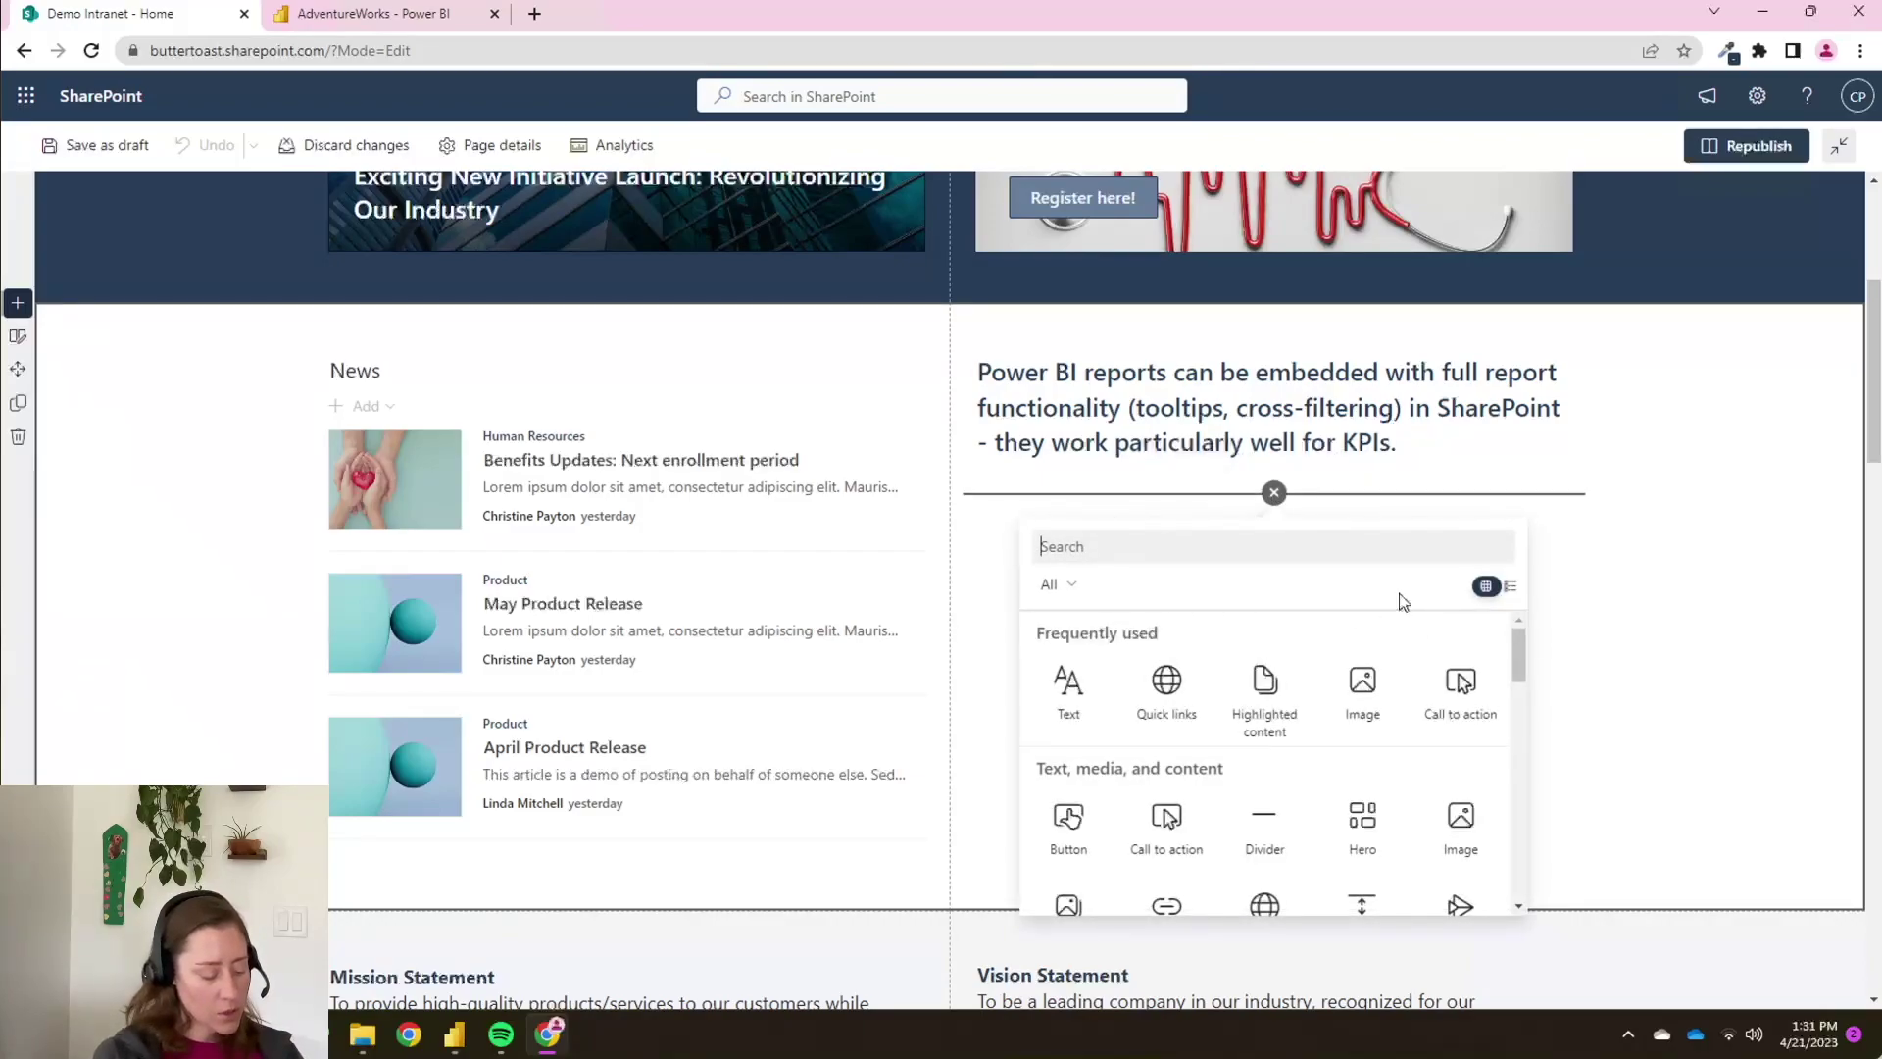
click(1673, 567)
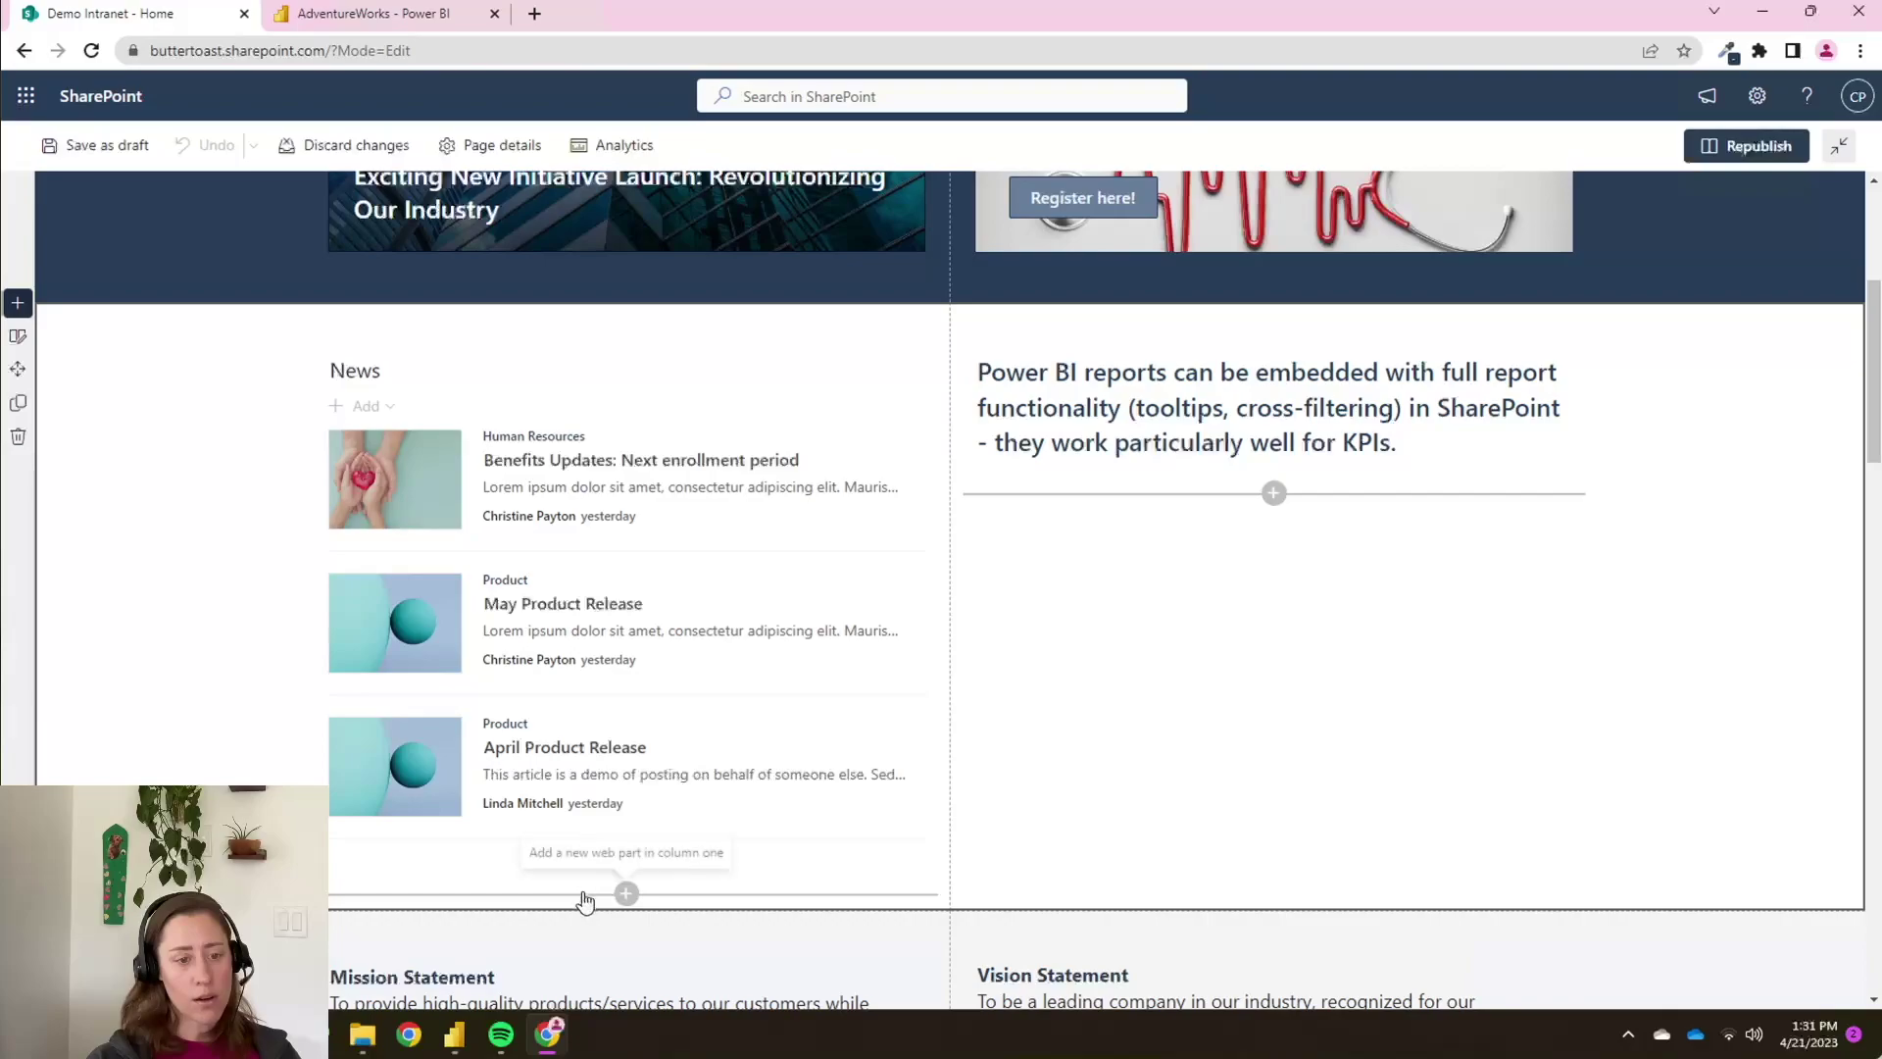
click(1274, 493)
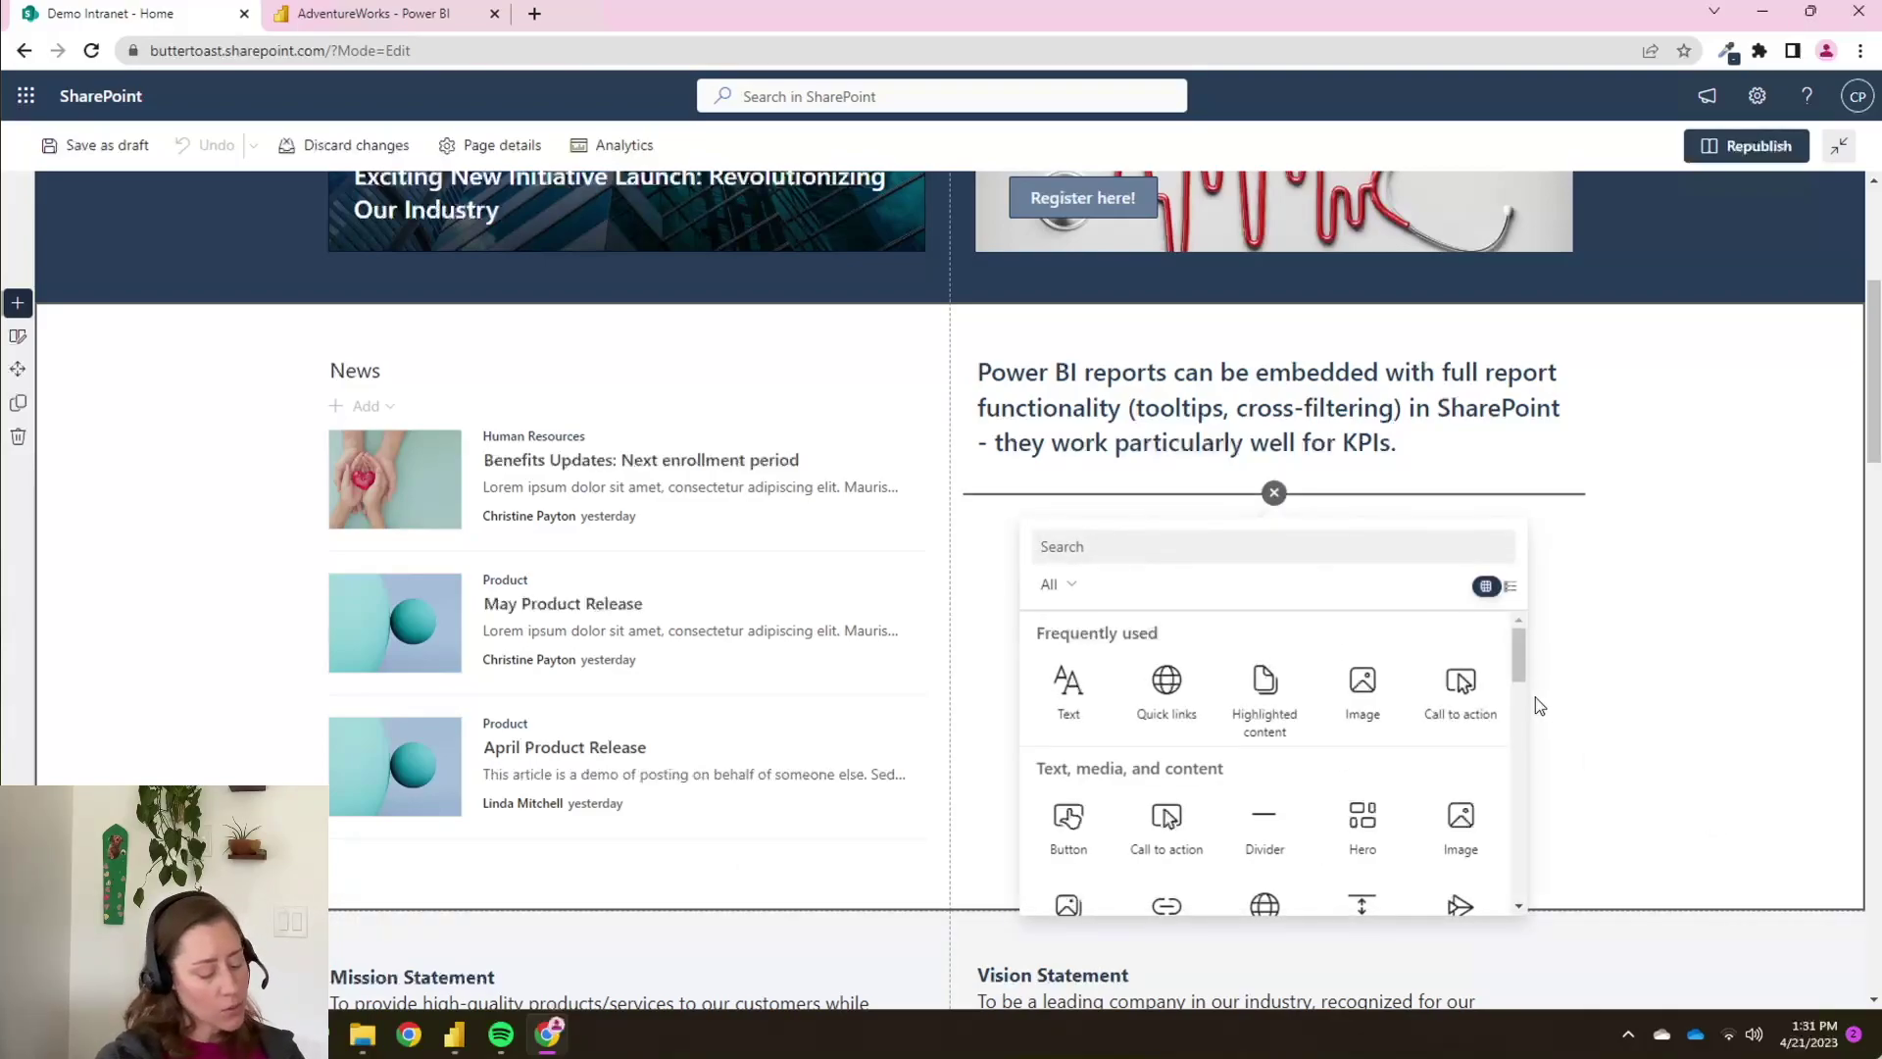
text(power)
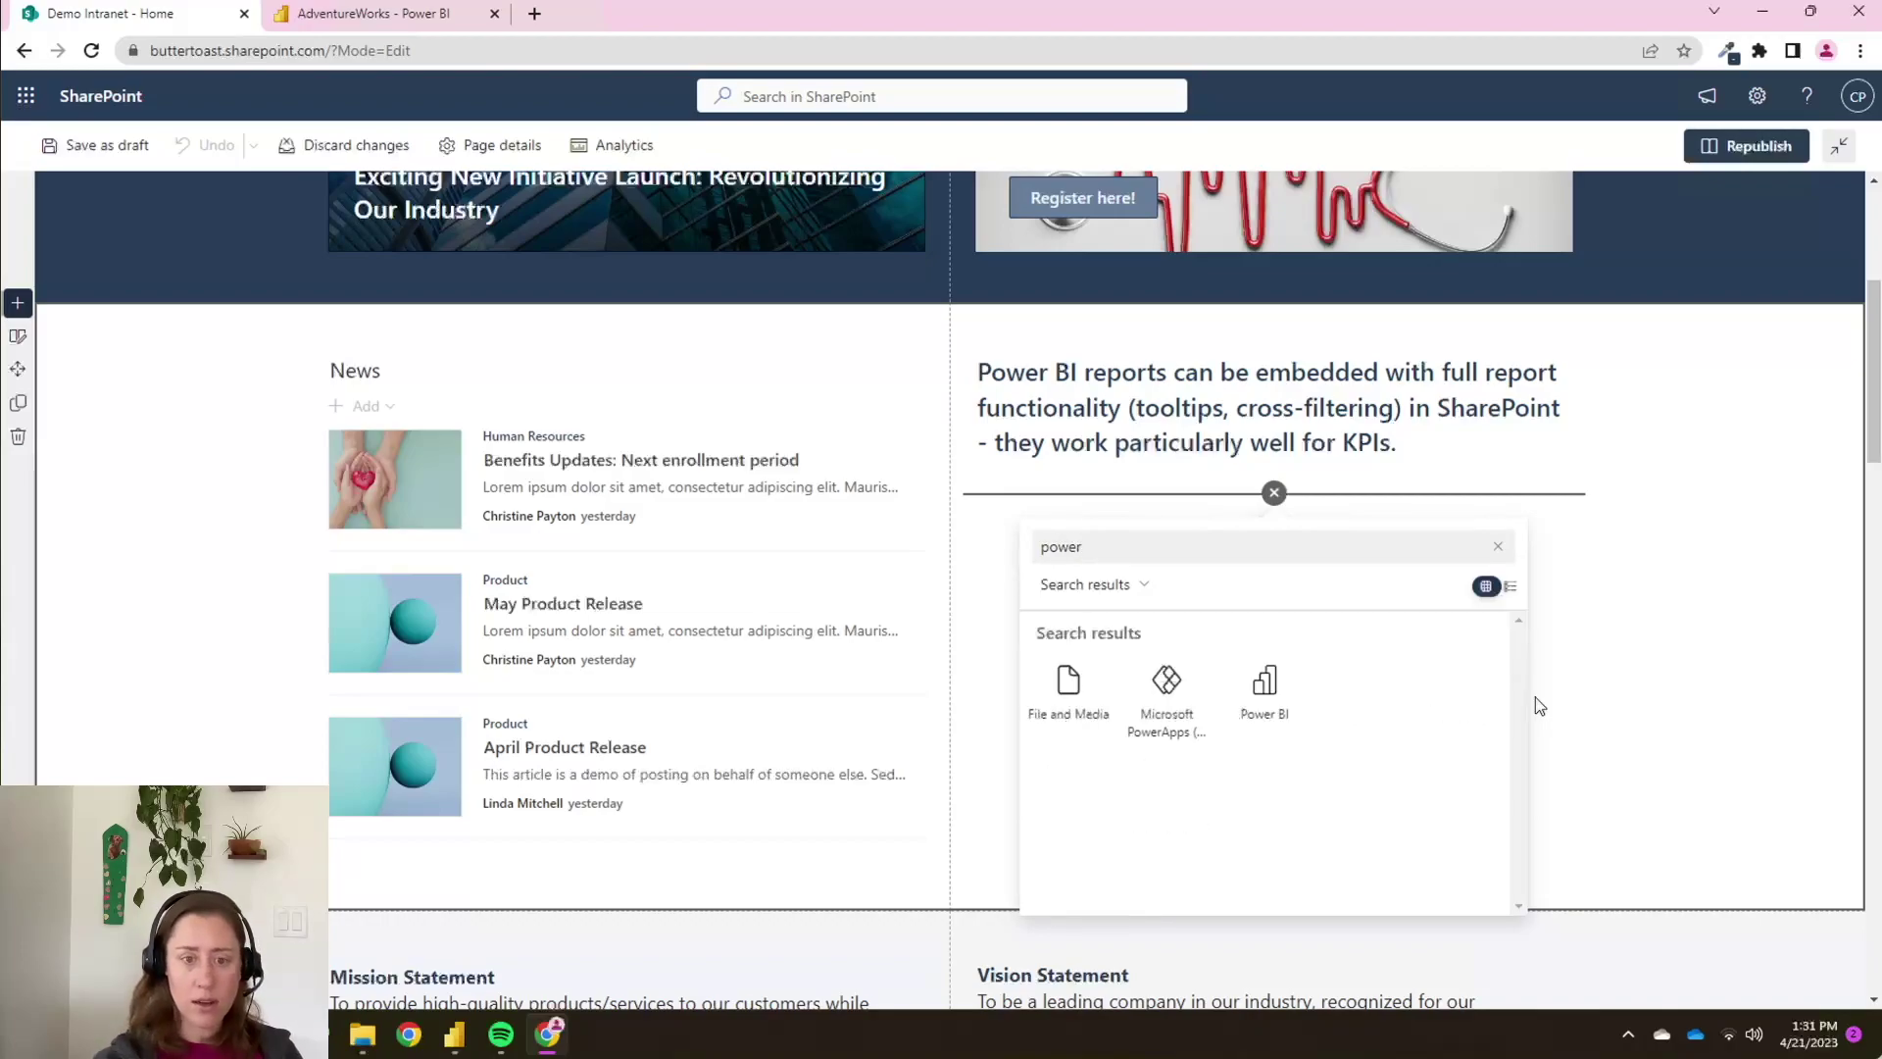
click(1277, 702)
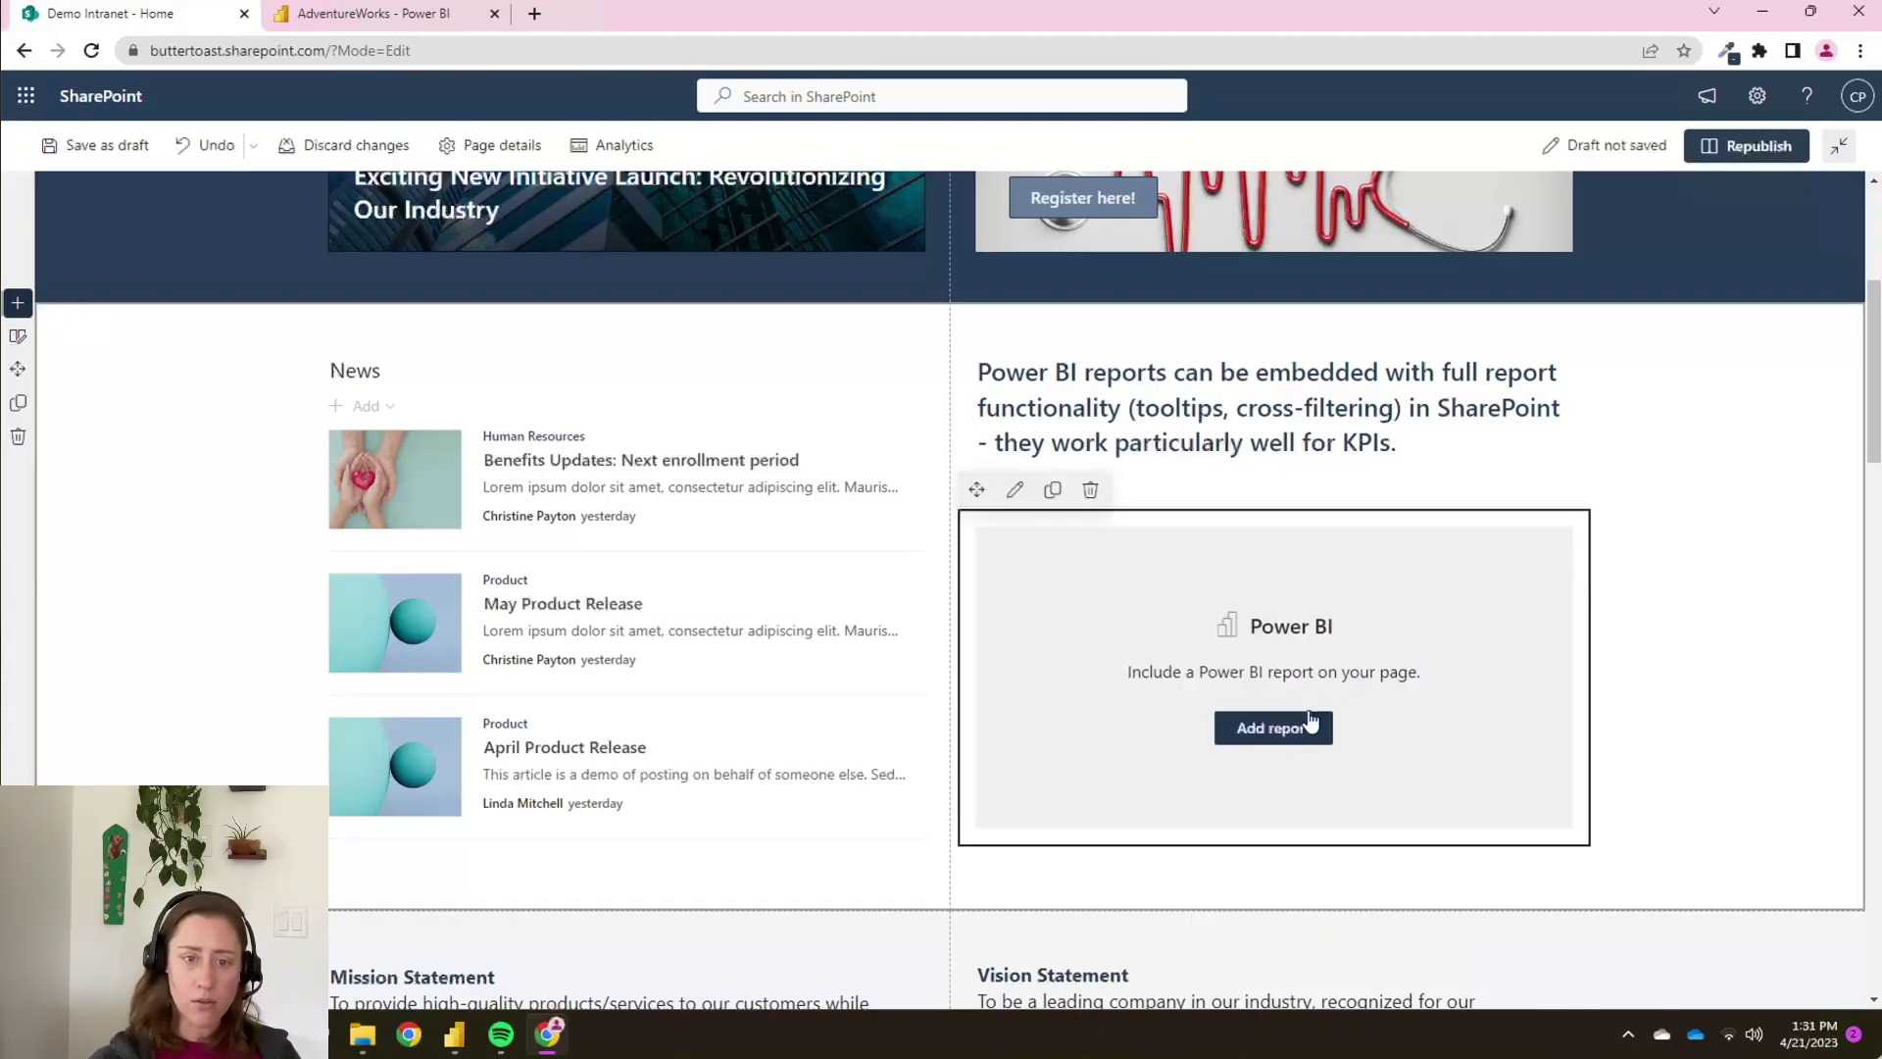
- Paste the Goal to Actual report URL as the report link and turn off navigation pane and action bar
click(1284, 743)
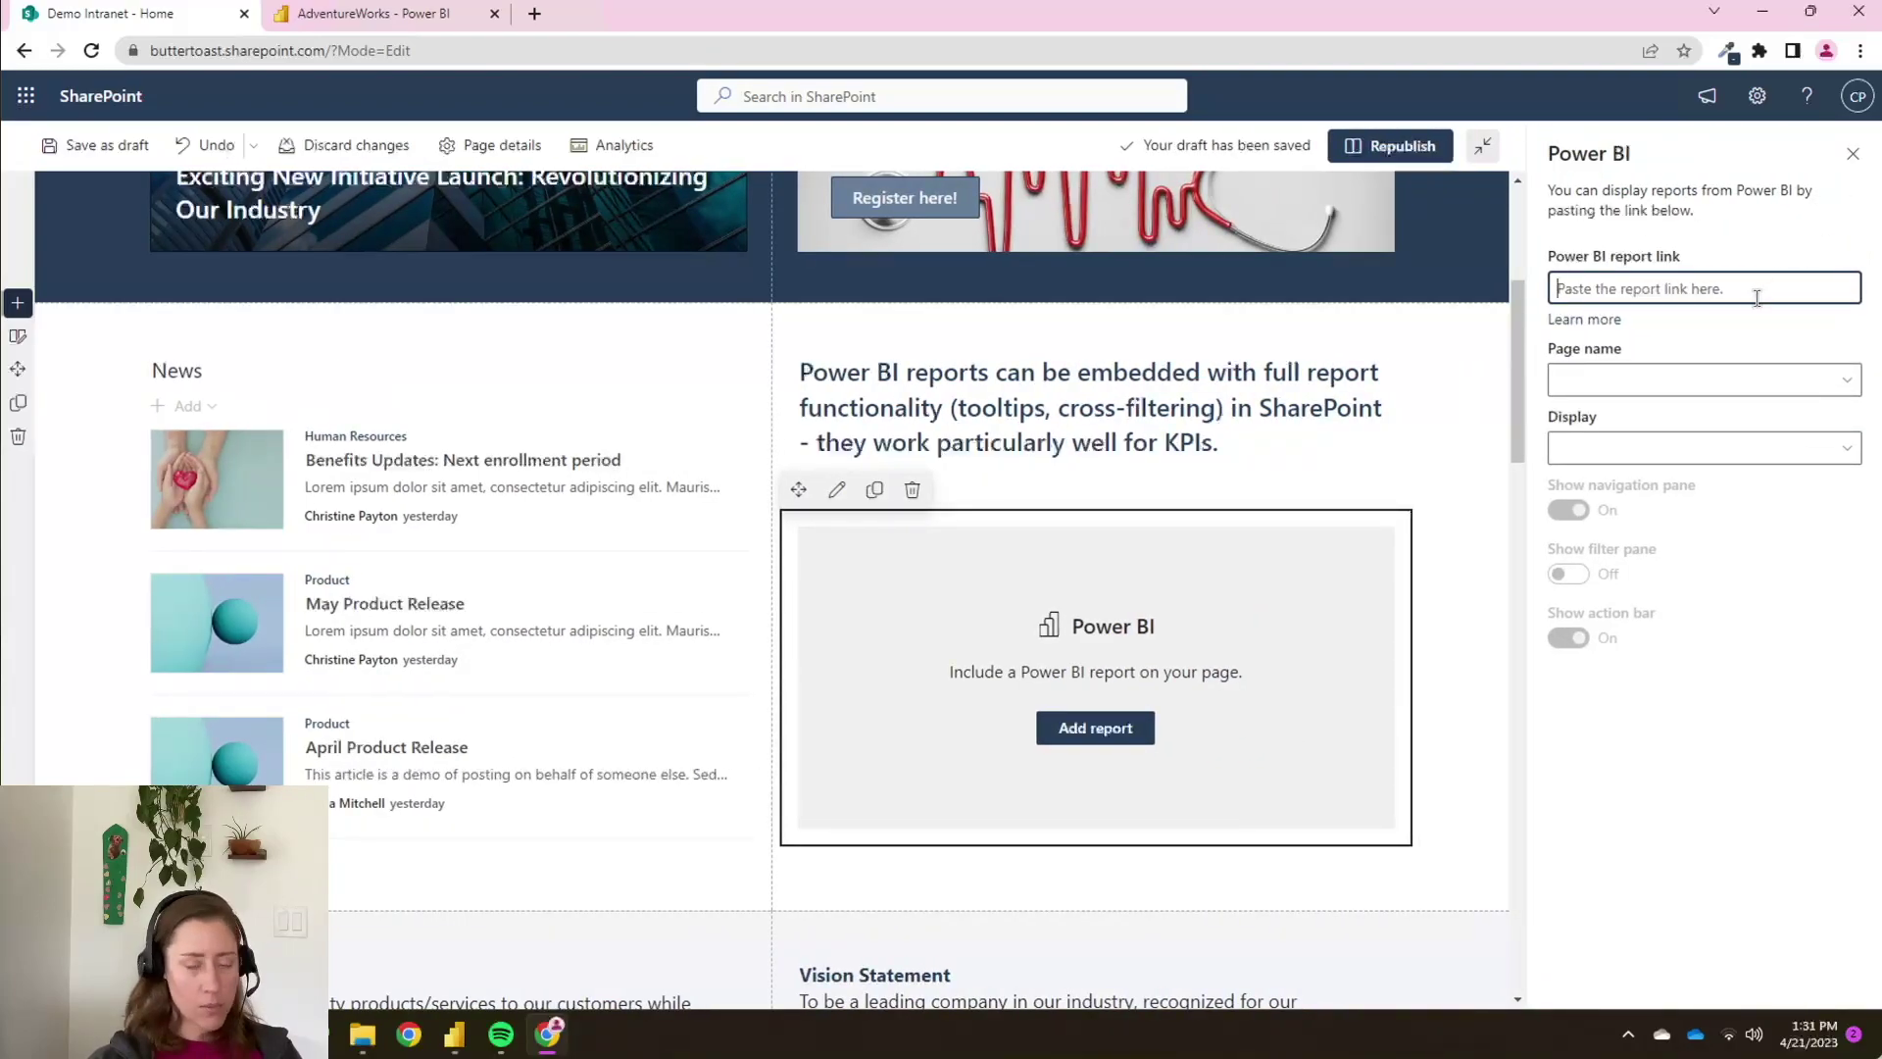
key(ctrl+v)
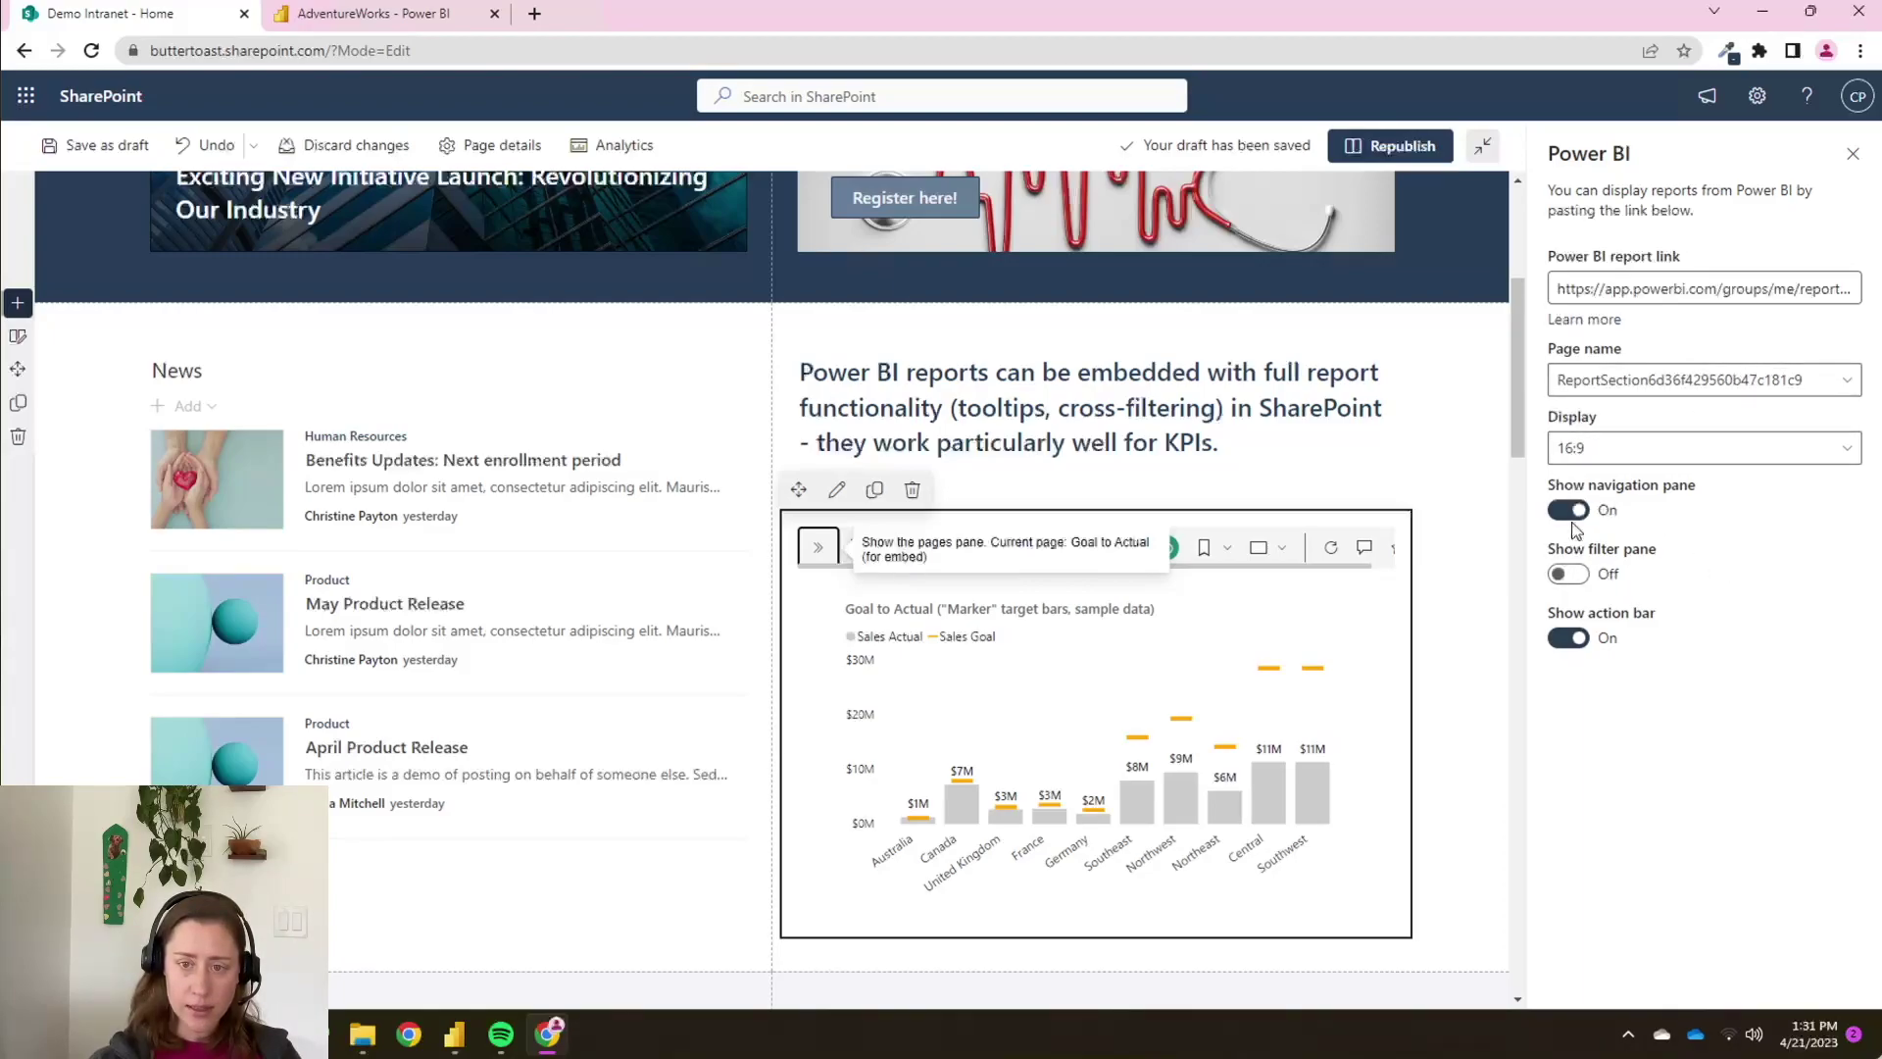
click(1568, 511)
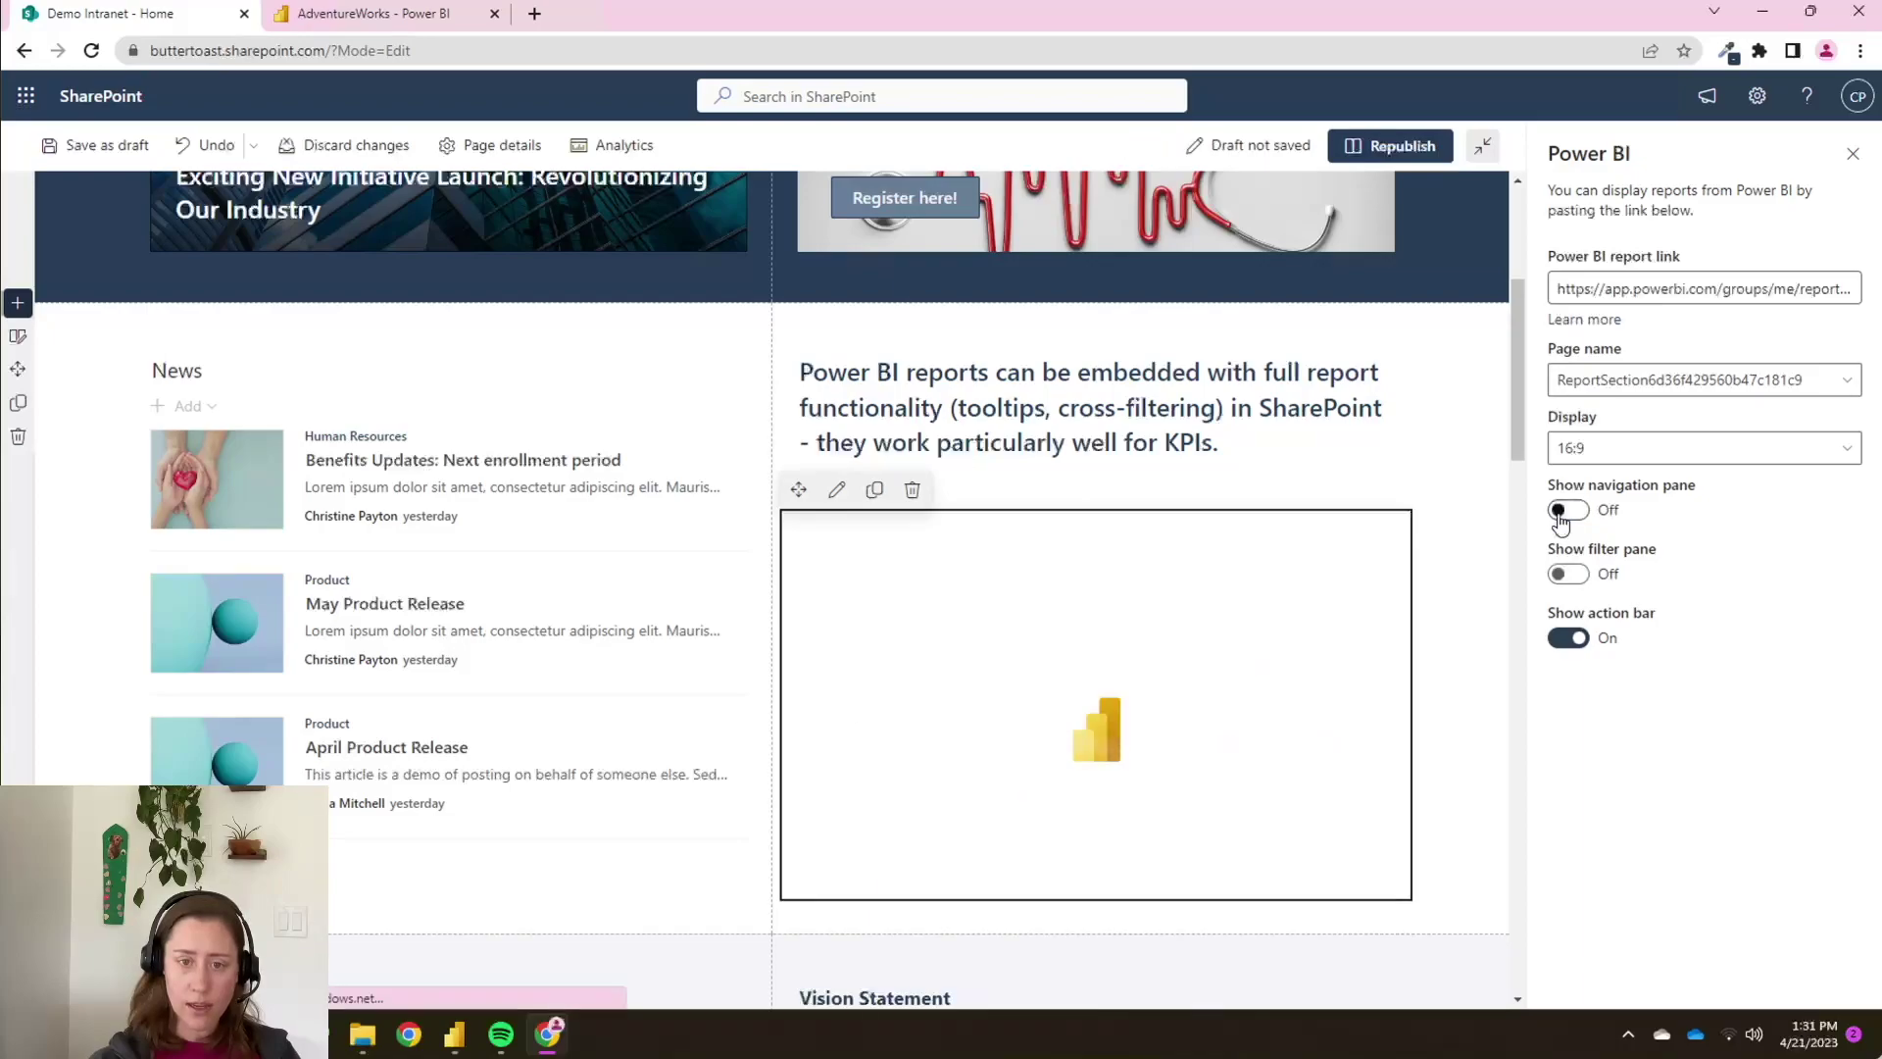
click(1564, 639)
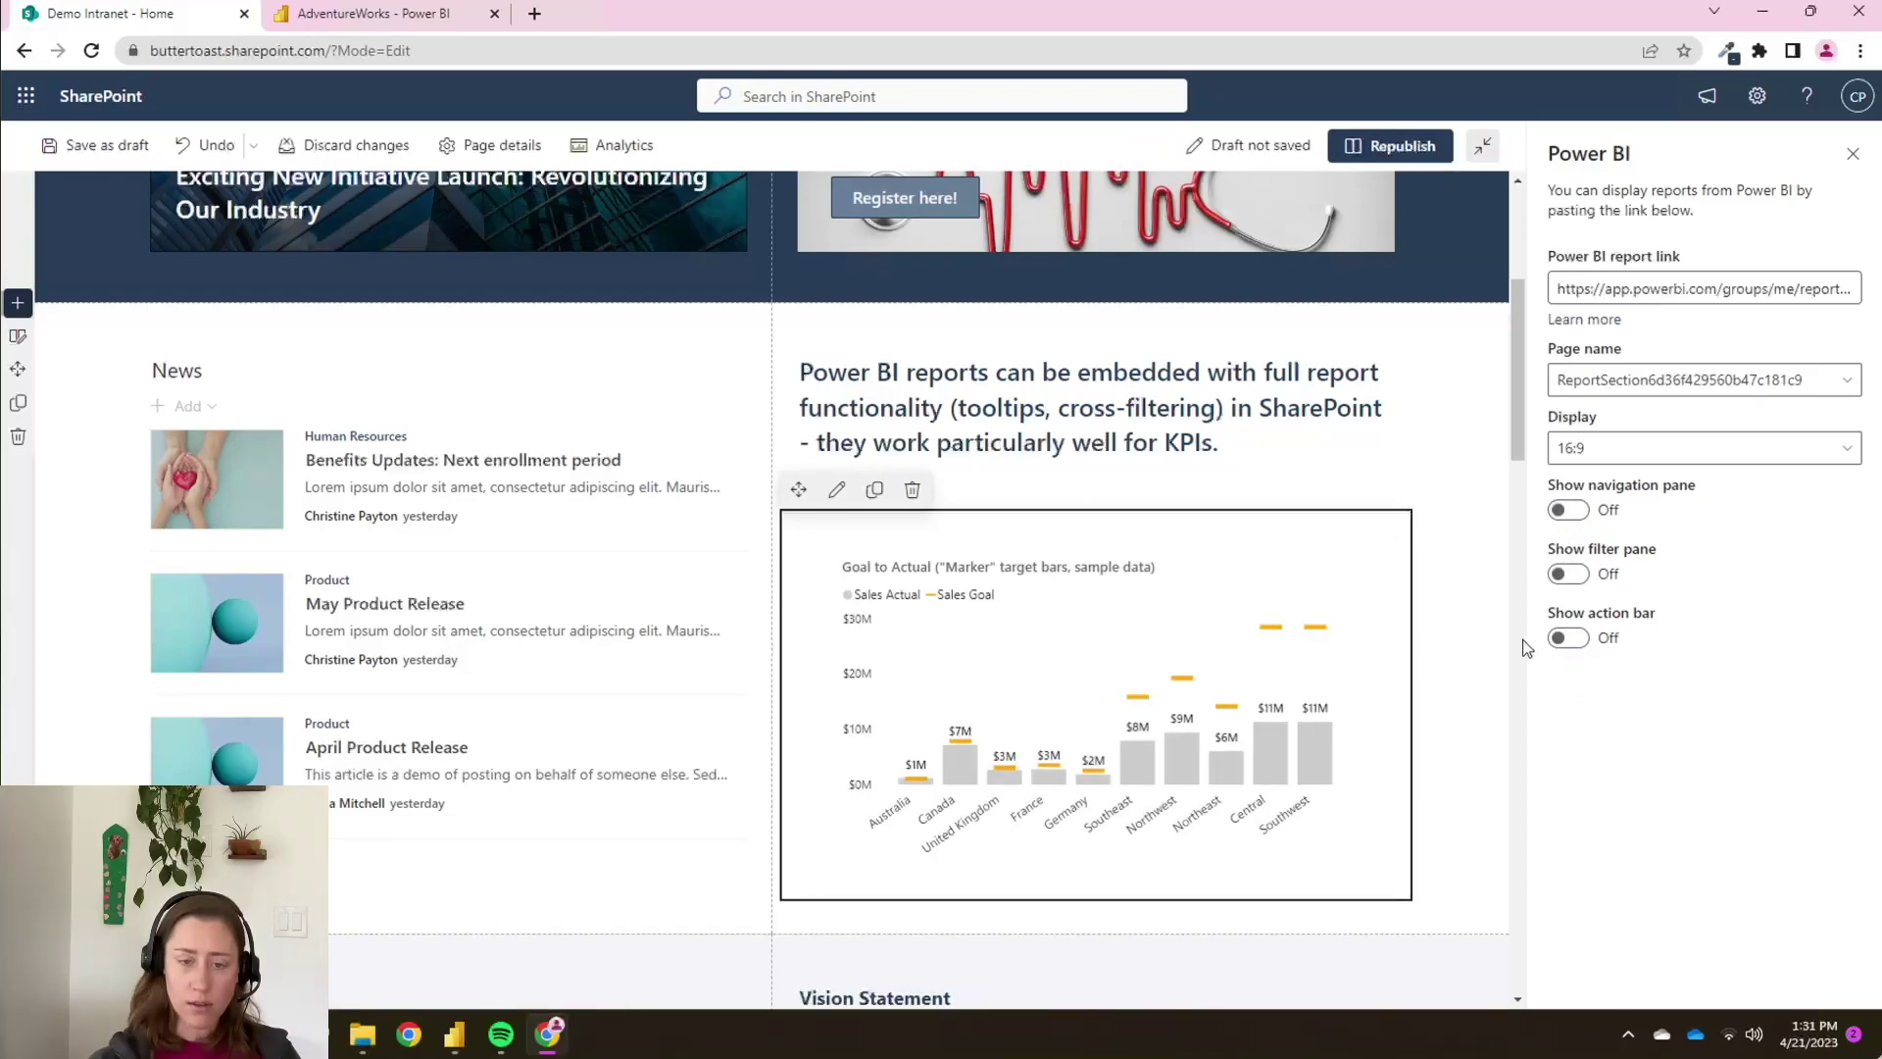
- Republish the Demo Intranet page containing the embedded Goal to Actual chart
click(1404, 147)
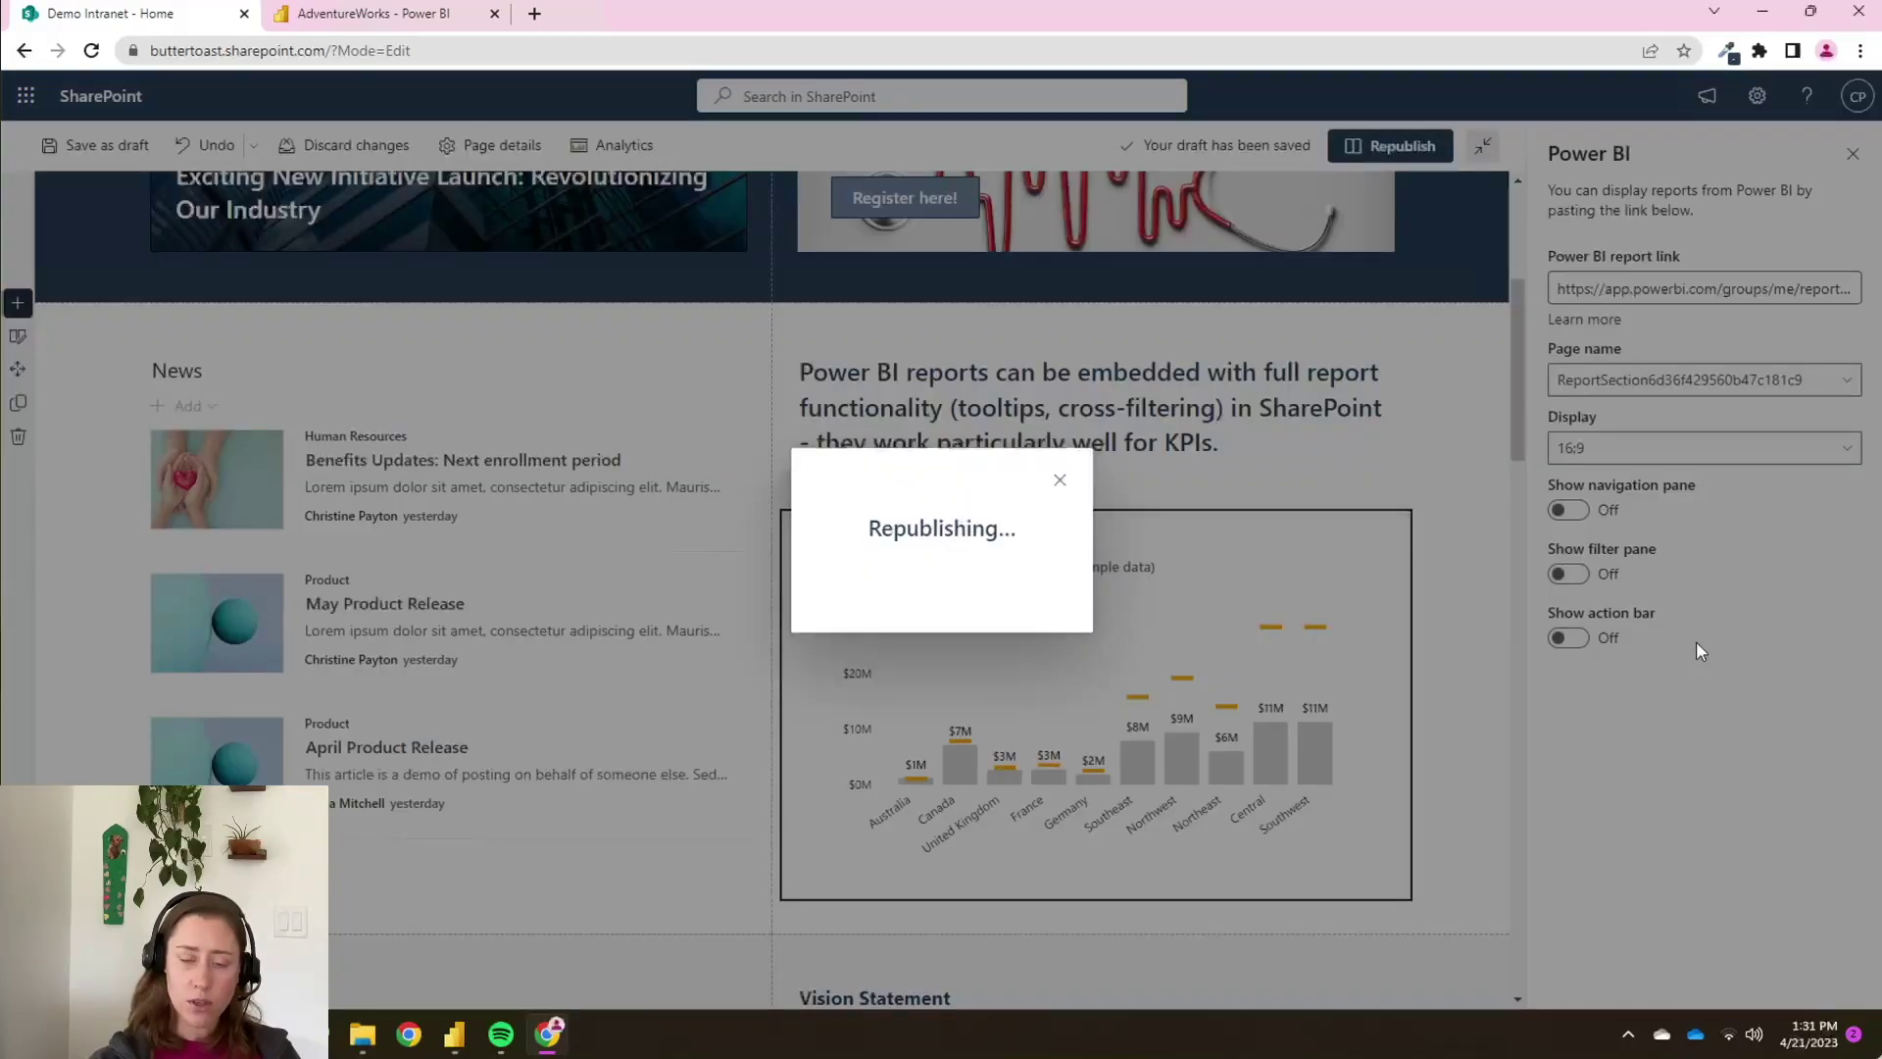